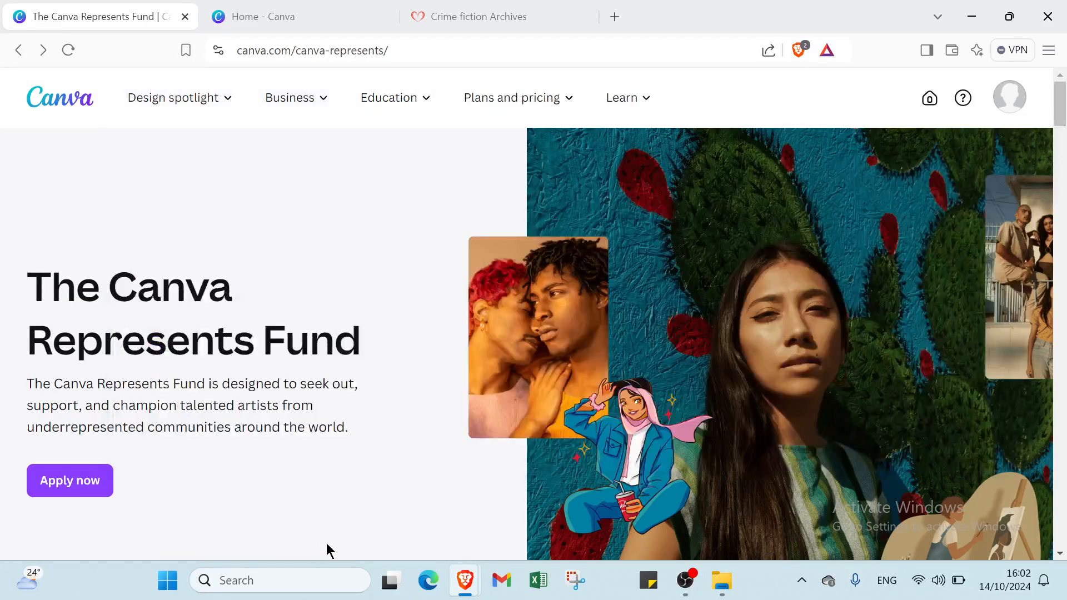
- Scroll through the Canva Represents Fund page, briefly checking the home tab in between
{"action": "scroll", "coordinate": [364, 411], "scroll_direction": "down", "scroll_amount": 5}
{"action": "scroll", "coordinate": [365, 413], "scroll_direction": "up", "scroll_amount": 5}
{"action": "left_click", "coordinate": [338, 12]}
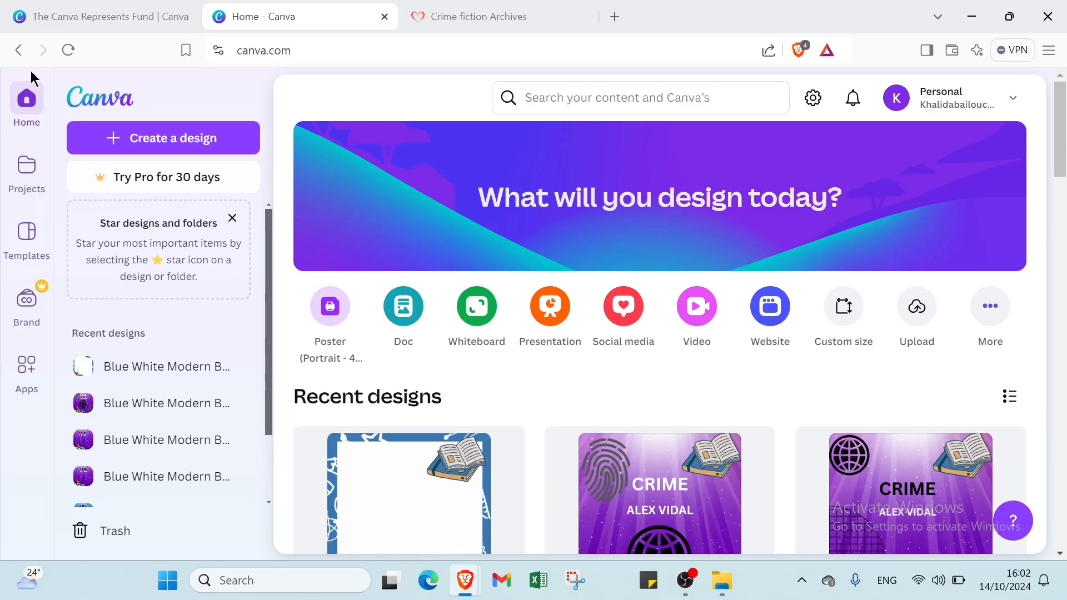
{"action": "left_click", "coordinate": [58, 20]}
{"action": "scroll", "coordinate": [251, 462], "scroll_direction": "down", "scroll_amount": 8}
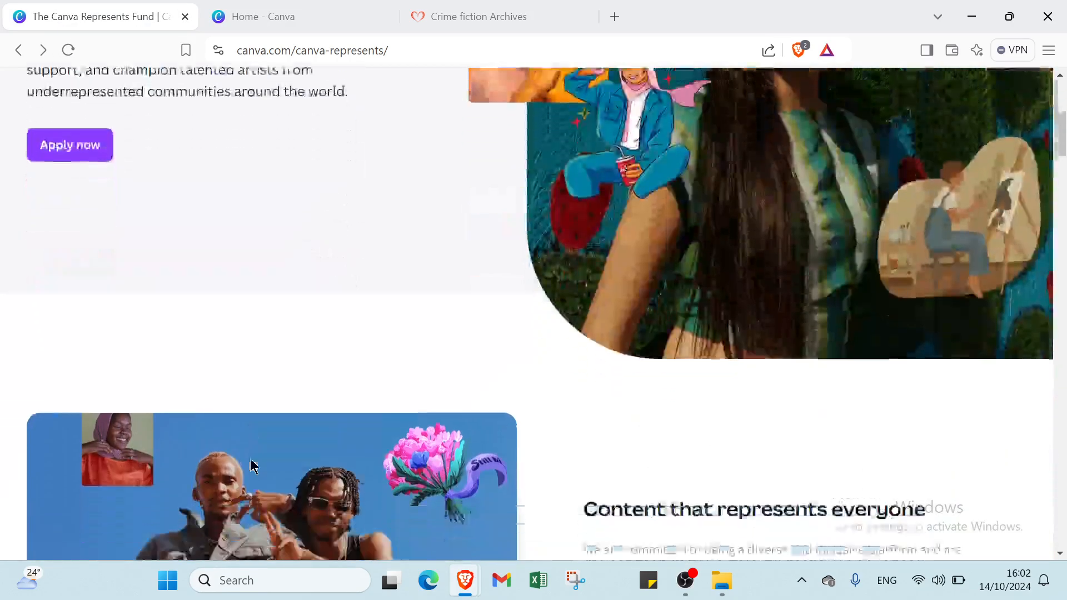
{"action": "scroll", "coordinate": [262, 408], "scroll_direction": "down", "scroll_amount": 4}
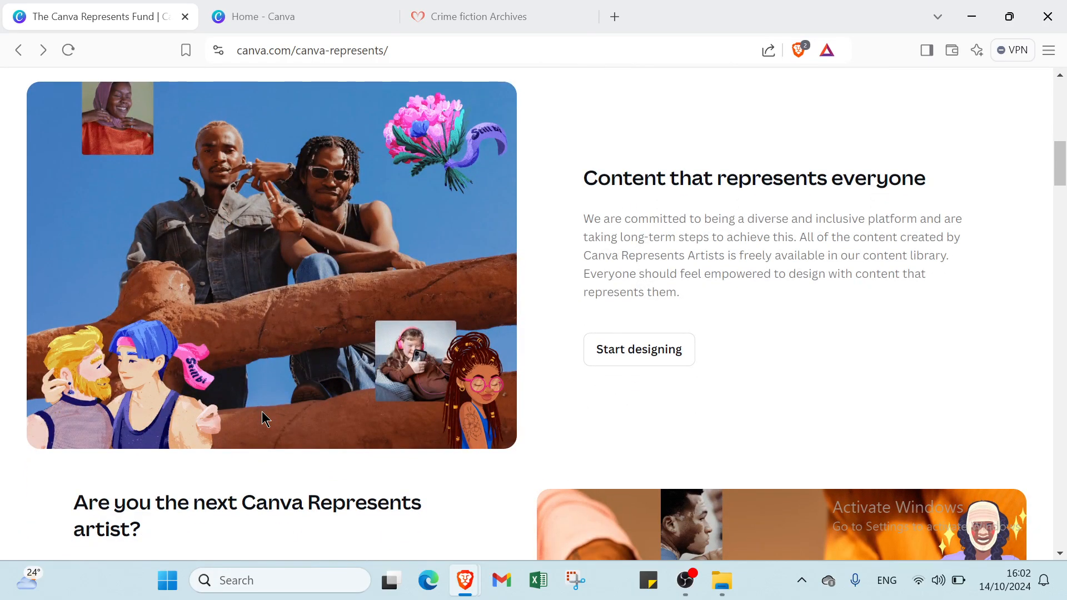
{"action": "scroll", "coordinate": [262, 412], "scroll_direction": "down", "scroll_amount": 2}
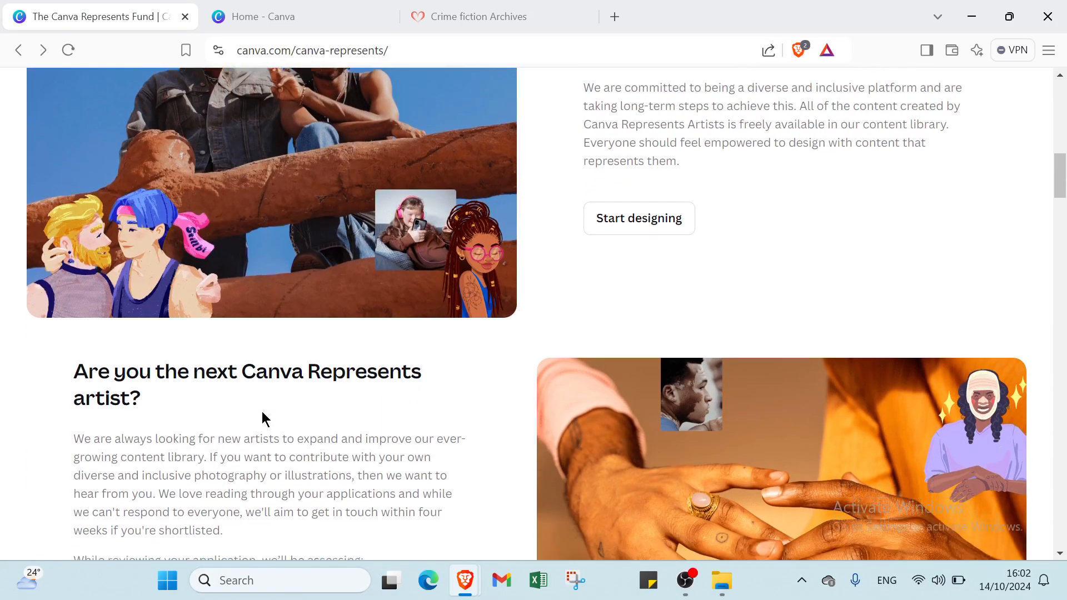
{"action": "scroll", "coordinate": [262, 420], "scroll_direction": "down", "scroll_amount": 3}
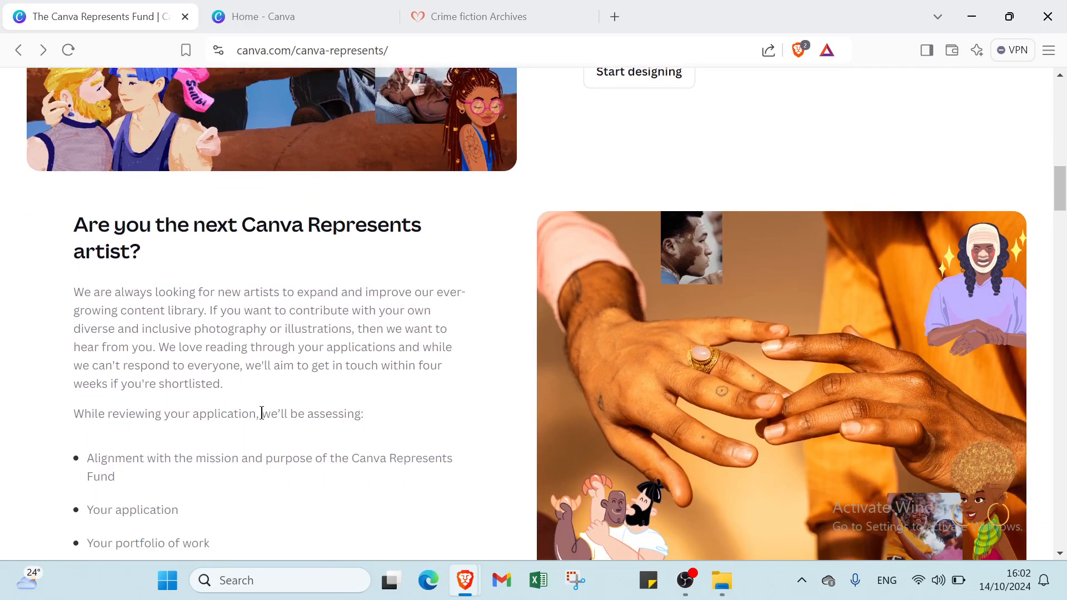
{"action": "scroll", "coordinate": [262, 413], "scroll_direction": "down", "scroll_amount": 3}
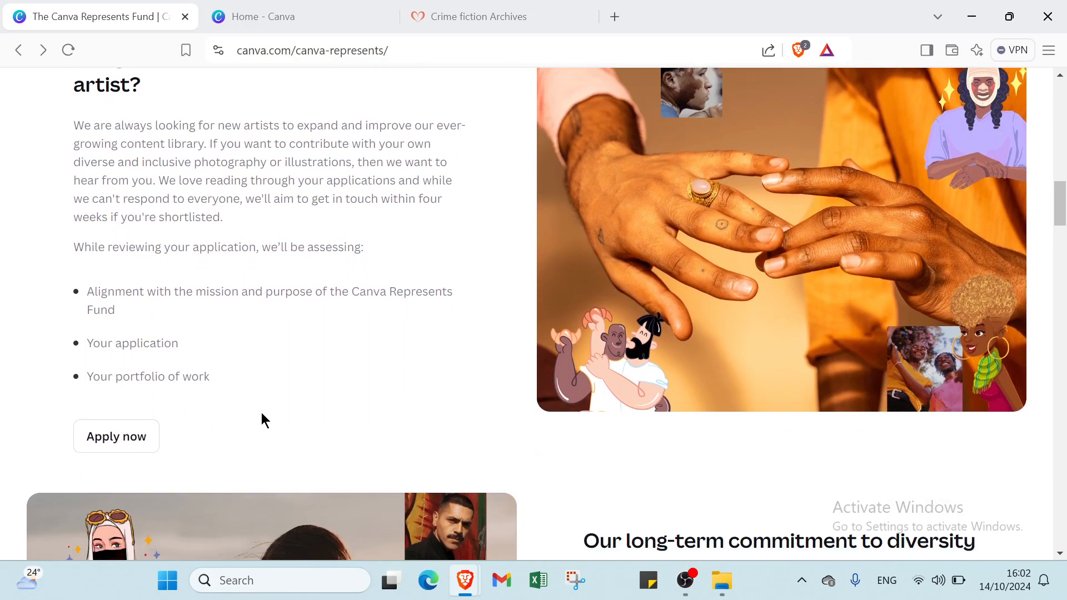
{"action": "scroll", "coordinate": [262, 418], "scroll_direction": "down", "scroll_amount": 3}
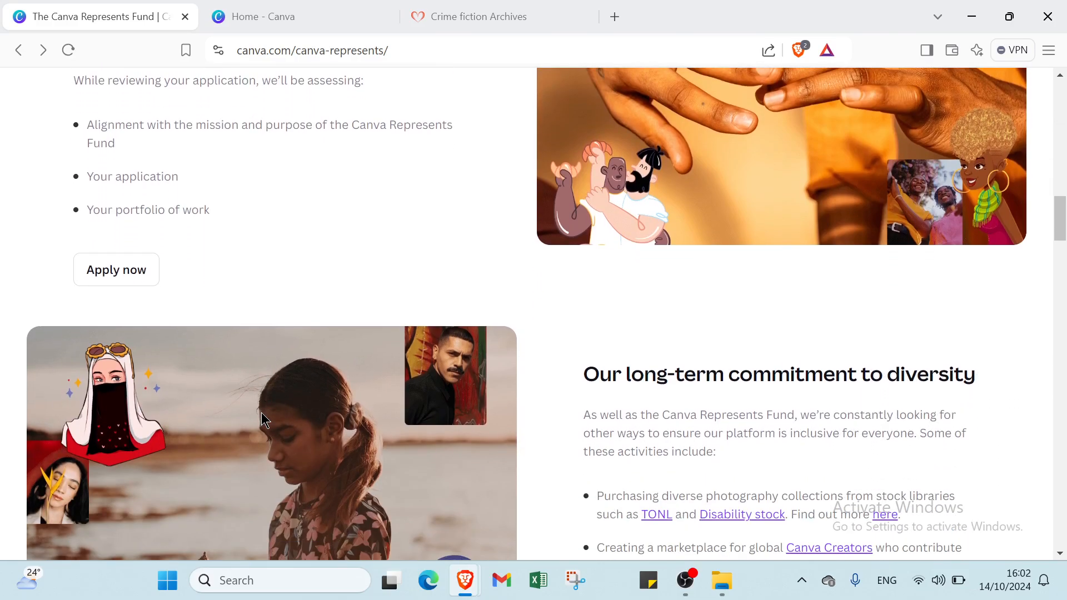
{"action": "scroll", "coordinate": [262, 413], "scroll_direction": "down", "scroll_amount": 3}
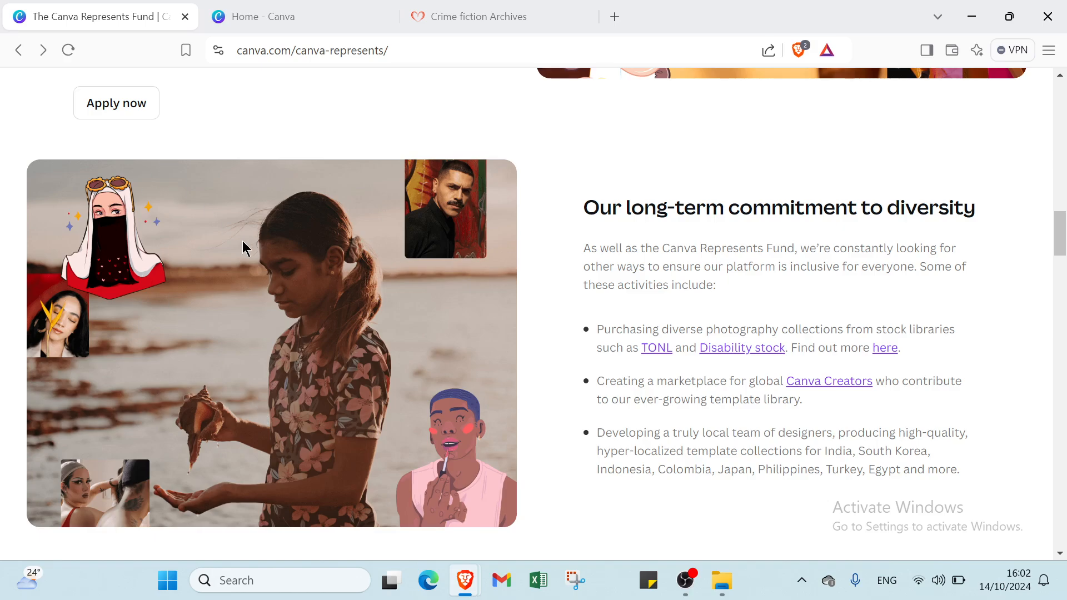
{"action": "scroll", "coordinate": [244, 249], "scroll_direction": "up", "scroll_amount": 15}
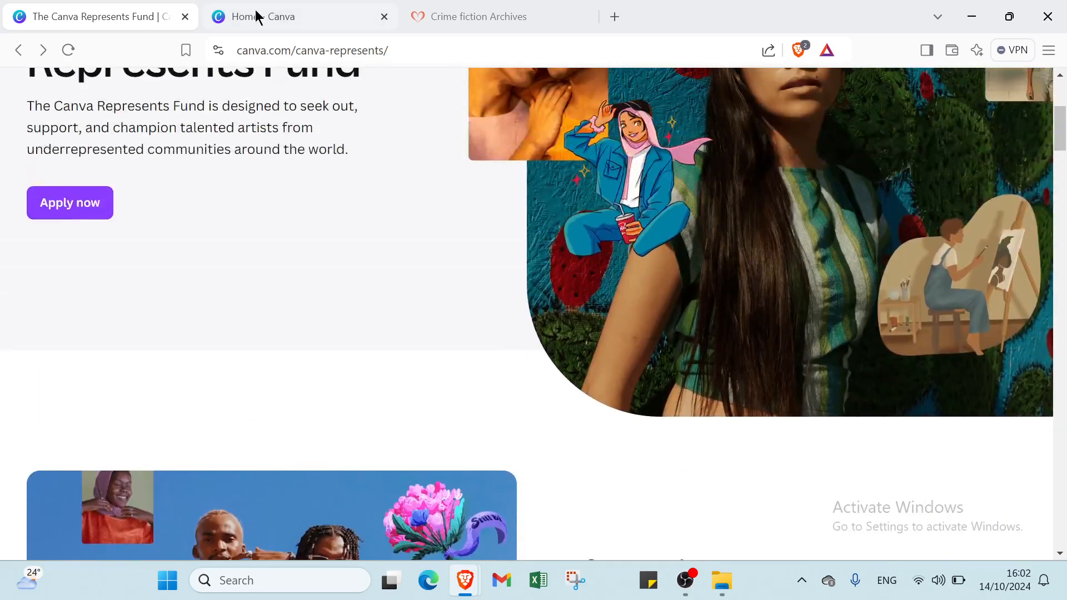
- From the Canva home dashboard, search for 'BOOKS'
{"action": "left_click", "coordinate": [257, 16]}
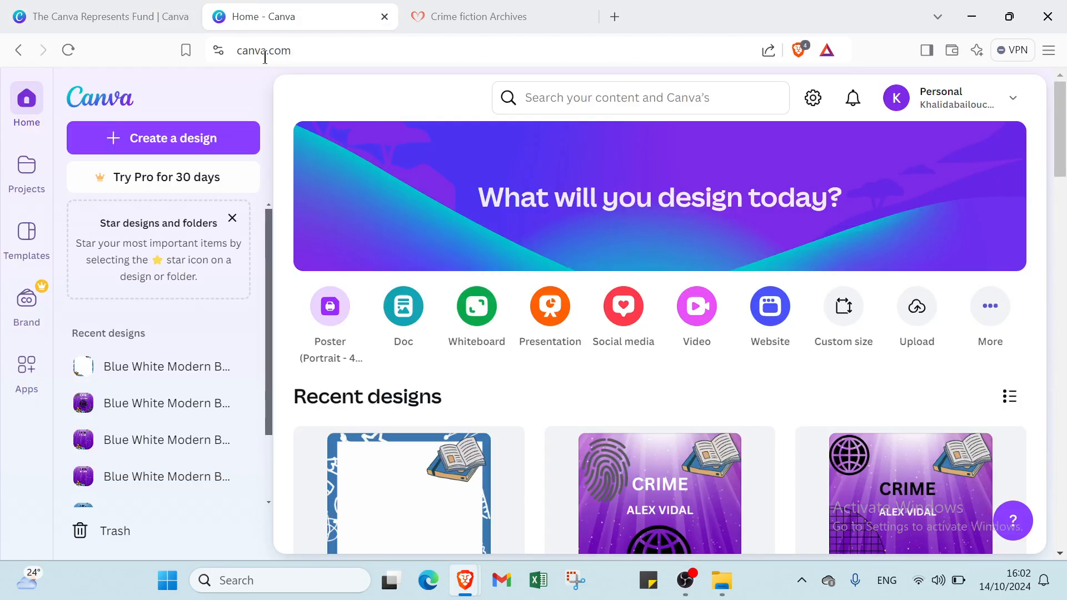
{"action": "left_click", "coordinate": [642, 100]}
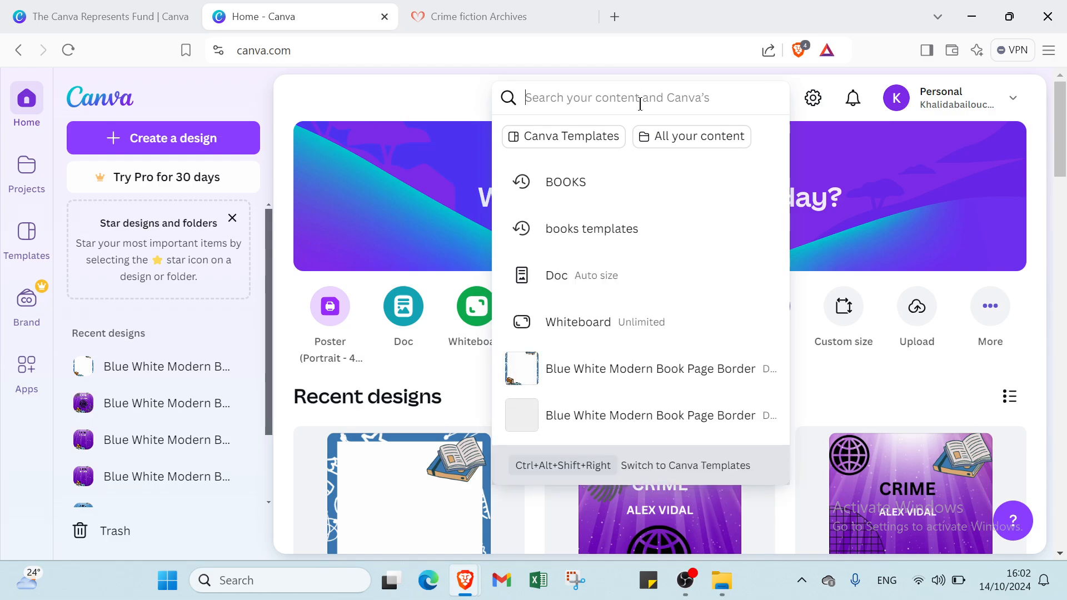
{"action": "type", "text": "BOOK"}
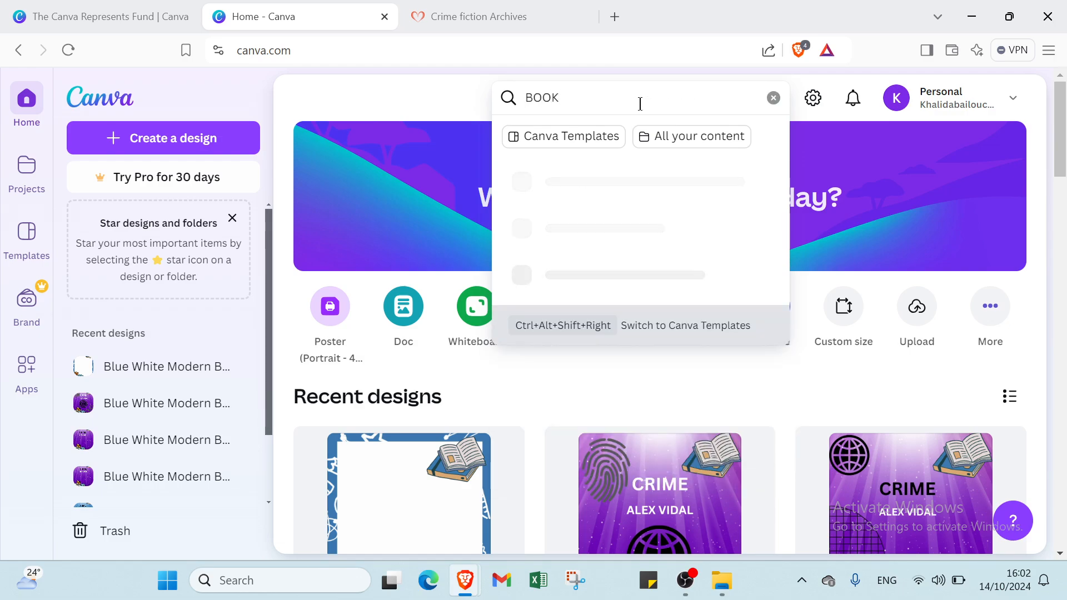
{"action": "type", "text": "S"}
{"action": "key", "text": "Return"}
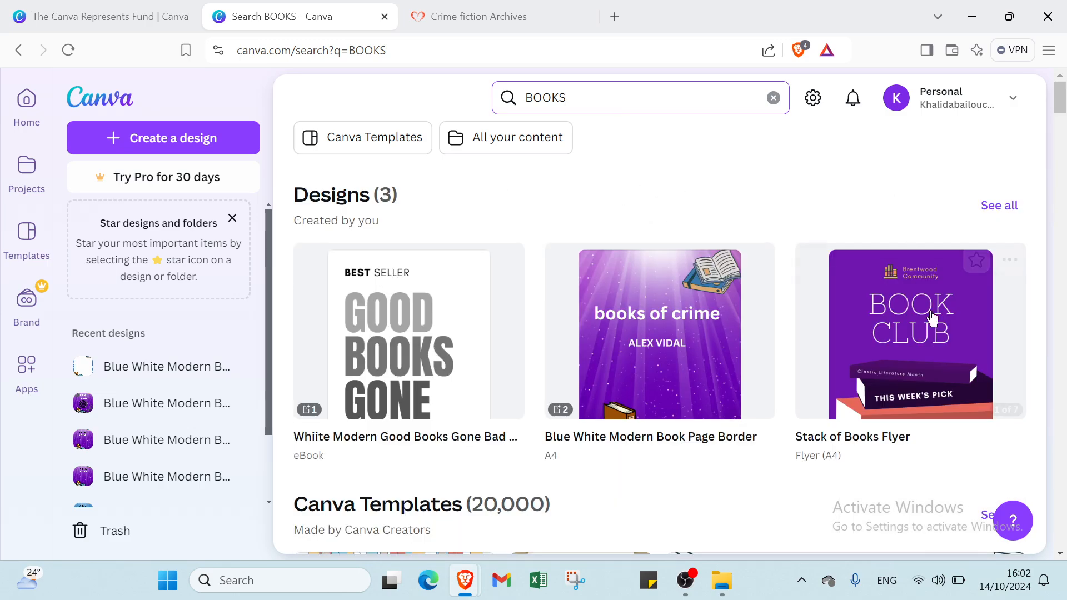
- Show all Canva Templates results for BOOKS
{"action": "scroll", "coordinate": [945, 317], "scroll_direction": "down", "scroll_amount": 4}
{"action": "left_click", "coordinate": [1000, 295]}
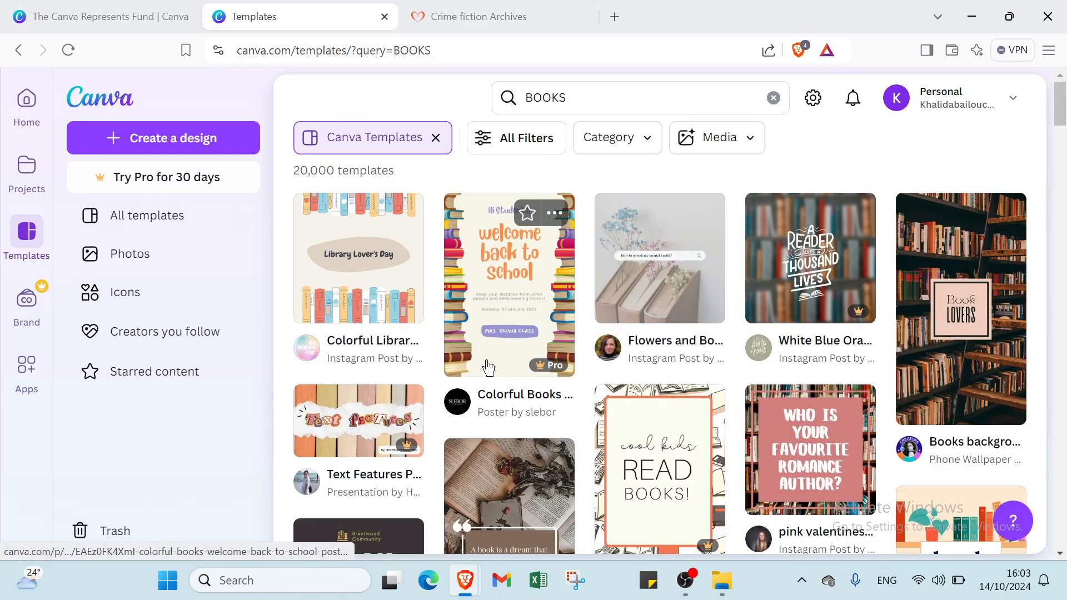
{"action": "scroll", "coordinate": [488, 367], "scroll_direction": "down", "scroll_amount": 4}
{"action": "scroll", "coordinate": [656, 390], "scroll_direction": "up", "scroll_amount": 4}
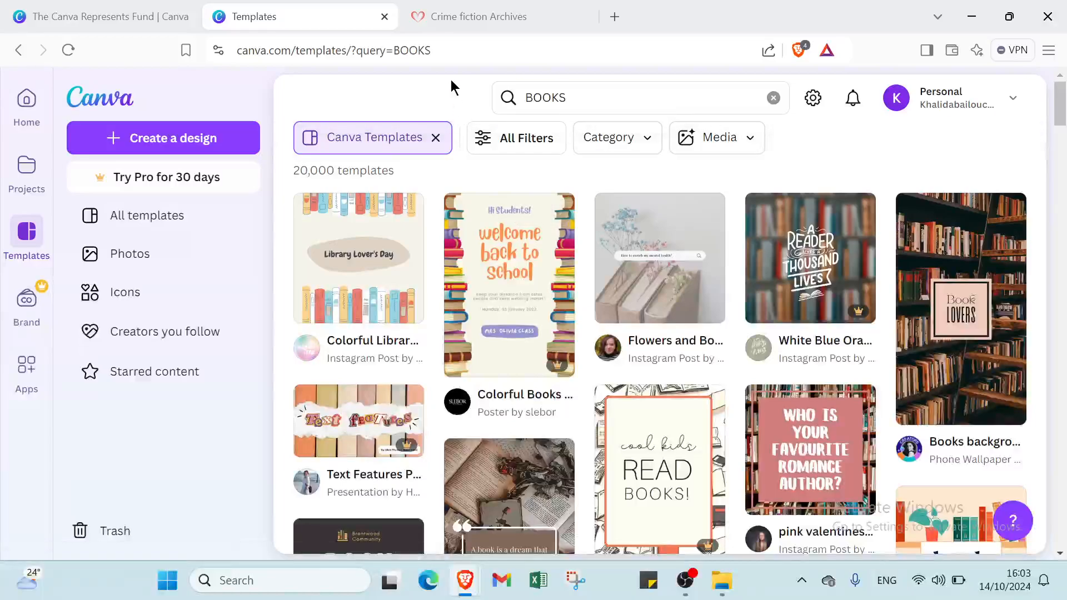
- Apply the Price: Free and white colour filters to the books templates
{"action": "left_click", "coordinate": [489, 144]}
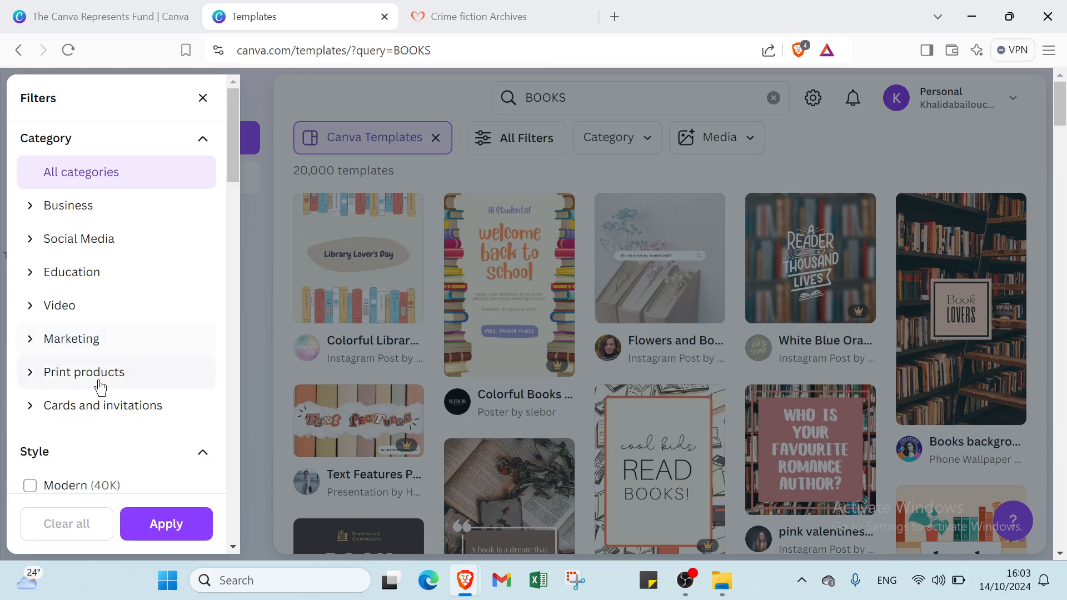
{"action": "scroll", "coordinate": [102, 428], "scroll_direction": "down", "scroll_amount": 6}
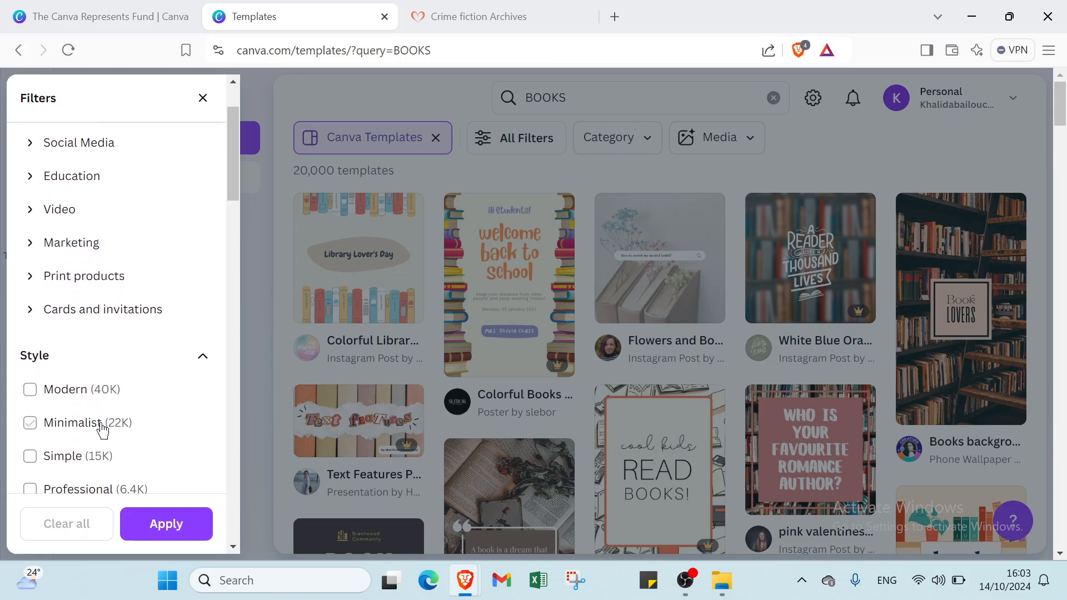
{"action": "scroll", "coordinate": [87, 273], "scroll_direction": "down", "scroll_amount": 12}
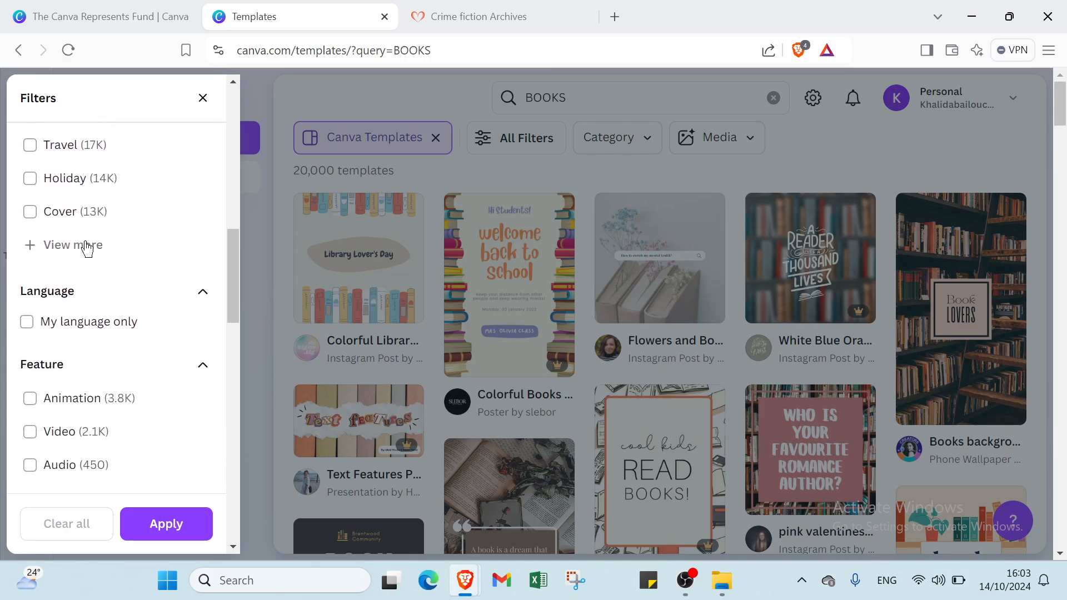
{"action": "scroll", "coordinate": [86, 250], "scroll_direction": "down", "scroll_amount": 12}
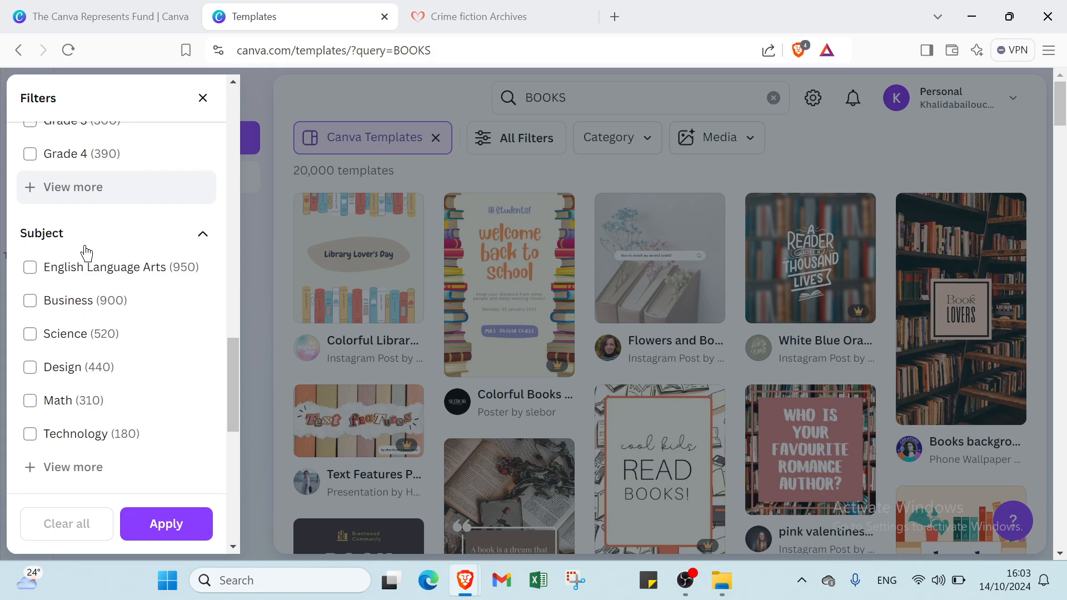
{"action": "left_click", "coordinate": [76, 305]}
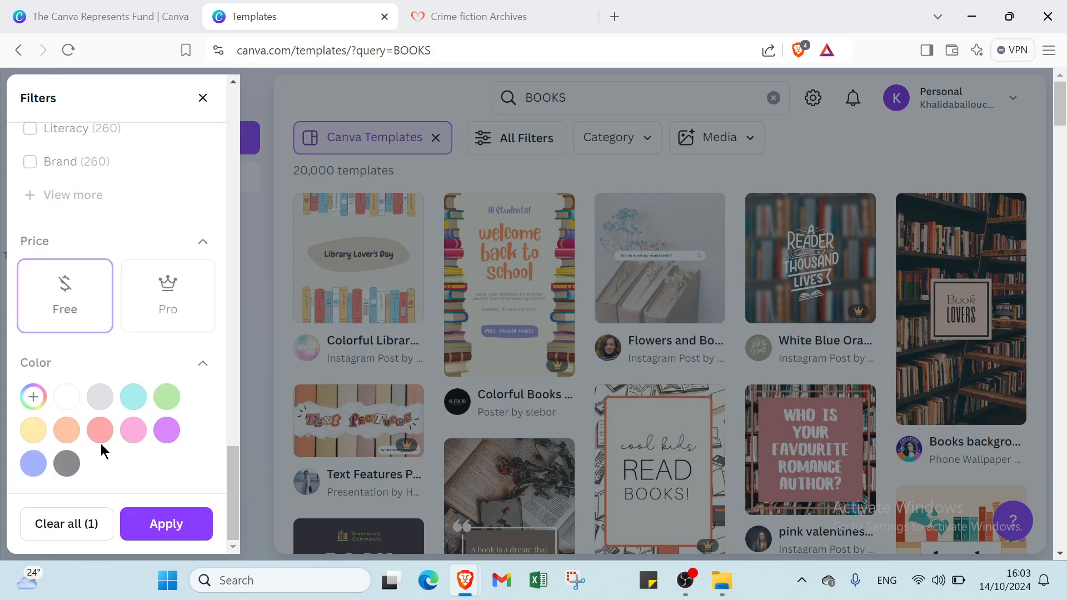
{"action": "left_click", "coordinate": [67, 430]}
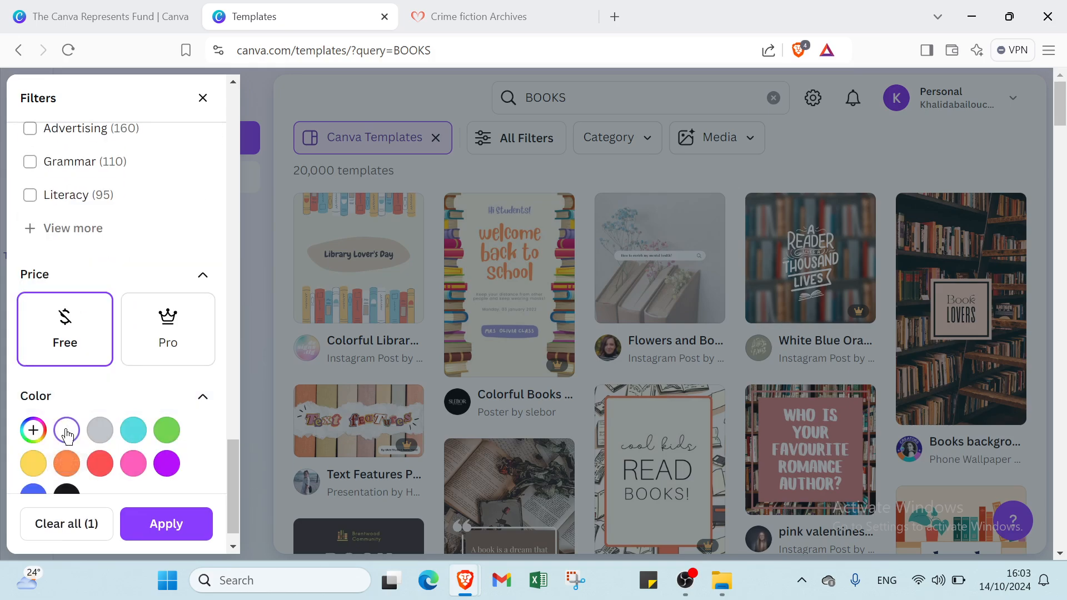
{"action": "left_click", "coordinate": [160, 531]}
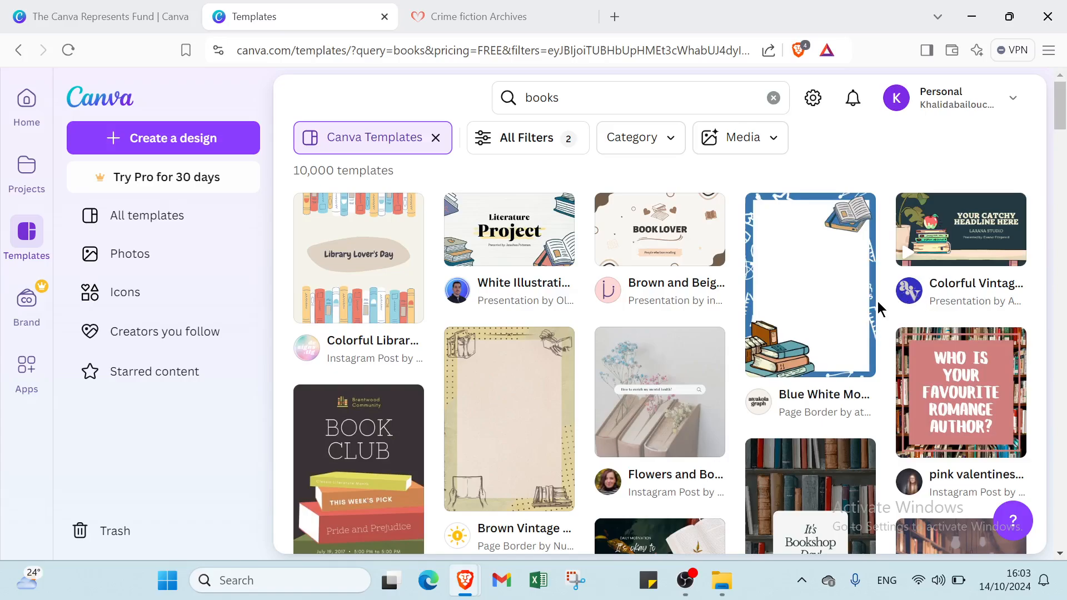
- Open the Blue White Modern Book Page Border template for editing and add five pages
{"action": "left_click", "coordinate": [829, 276]}
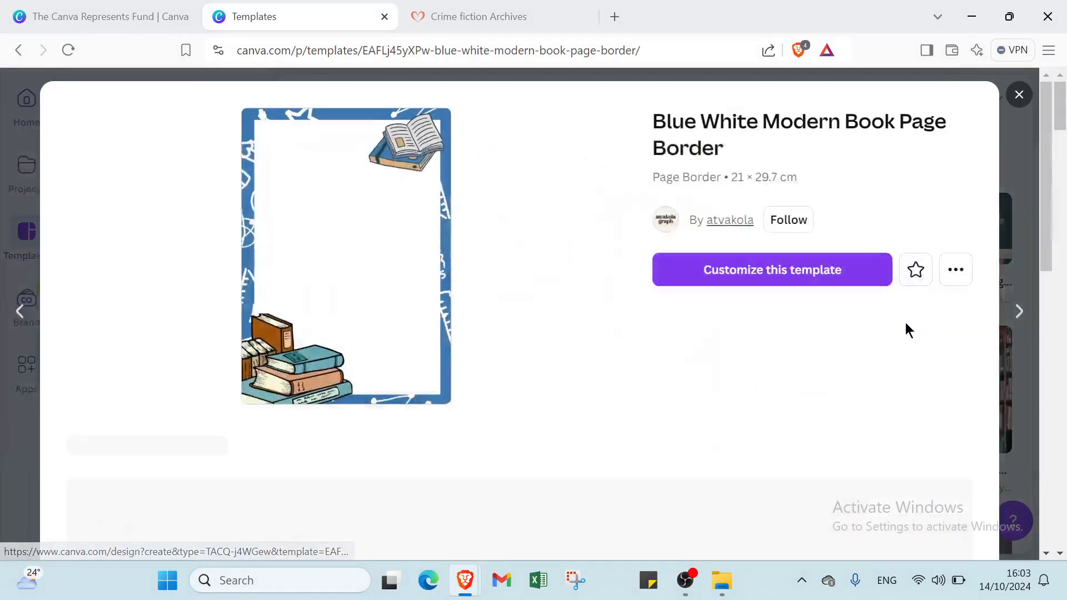
{"action": "left_click", "coordinate": [844, 273]}
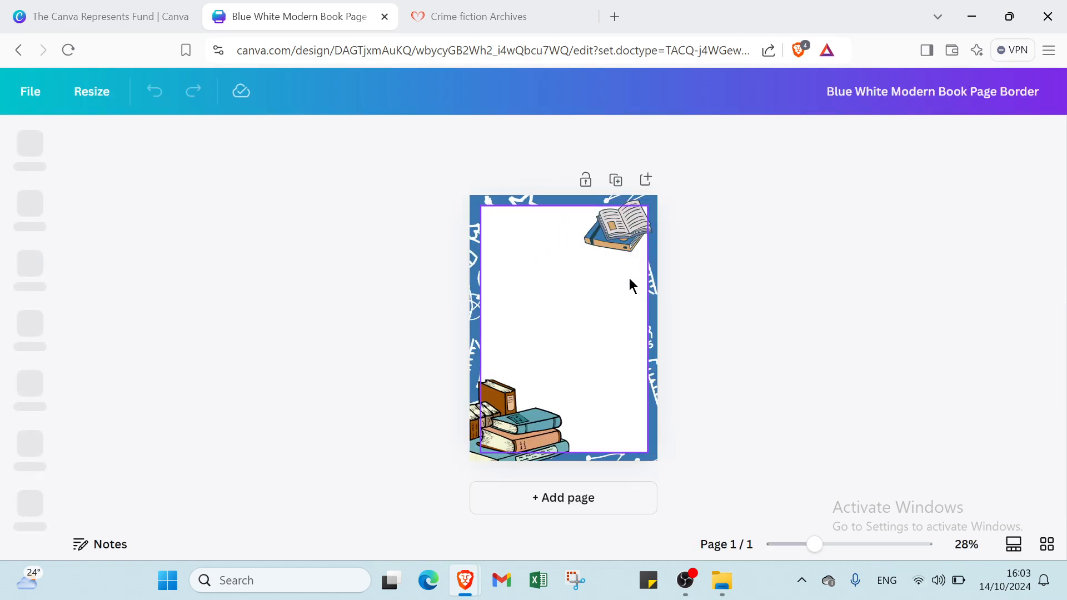
{"action": "left_click", "coordinate": [610, 498]}
{"action": "left_click", "coordinate": [599, 504]}
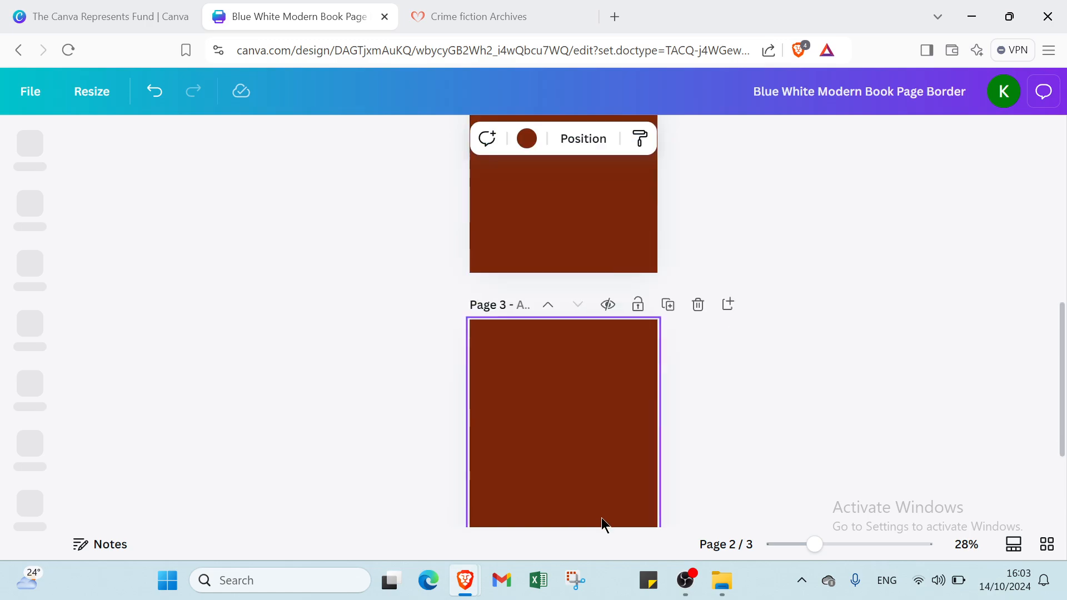
{"action": "left_click", "coordinate": [591, 509]}
{"action": "left_click", "coordinate": [588, 509]}
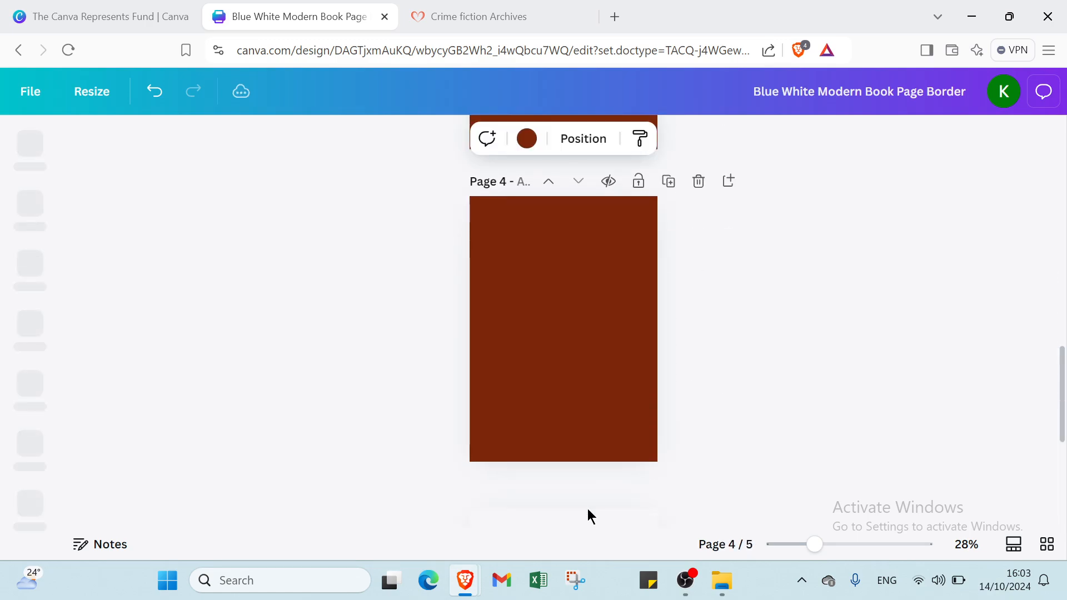
{"action": "left_click", "coordinate": [581, 503]}
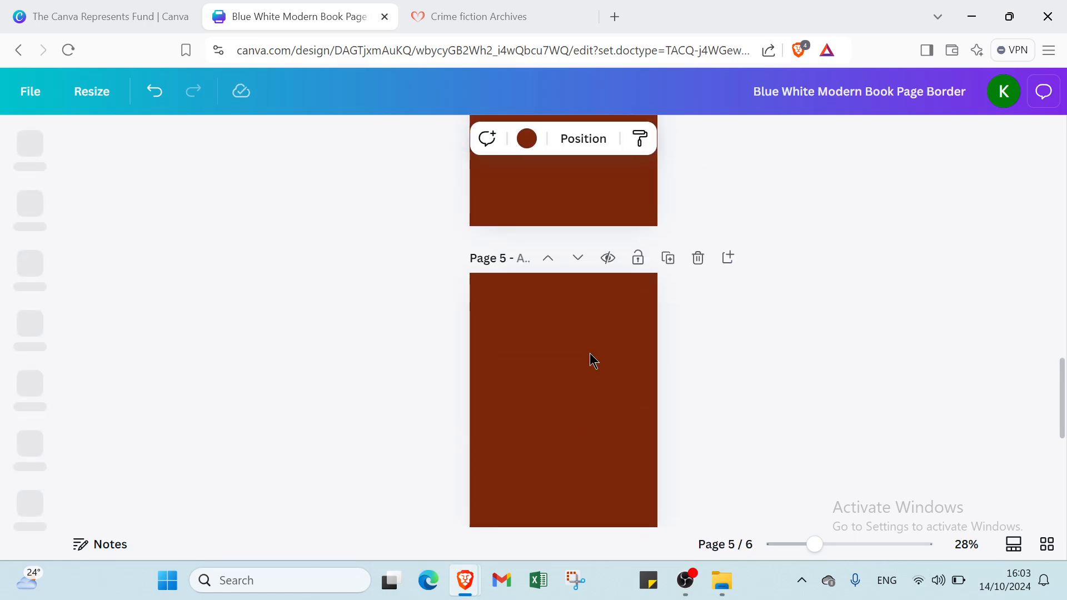
- Change the backgrounds of pages 5 and 4 to white
{"action": "left_click", "coordinate": [527, 139]}
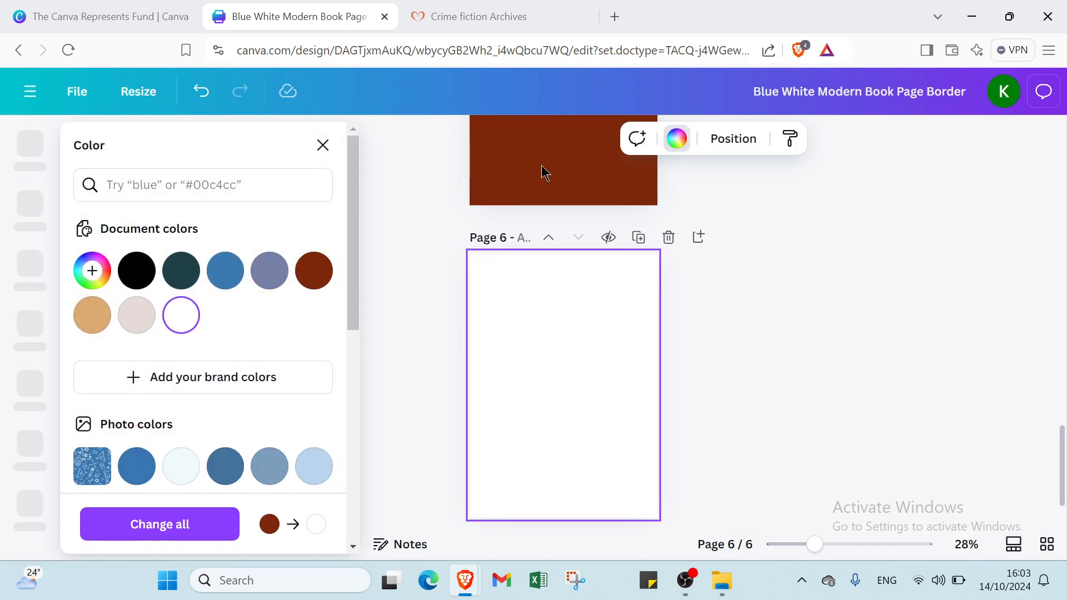
{"action": "left_click", "coordinate": [544, 166]}
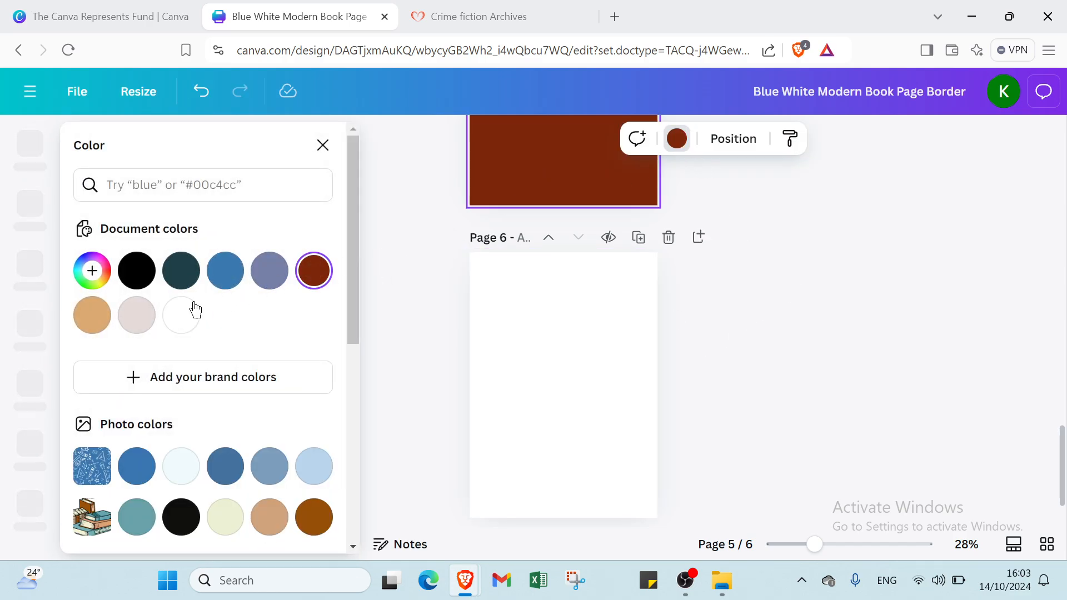
{"action": "left_click", "coordinate": [181, 316]}
{"action": "scroll", "coordinate": [476, 279], "scroll_direction": "up", "scroll_amount": 5}
{"action": "left_click", "coordinate": [496, 271]}
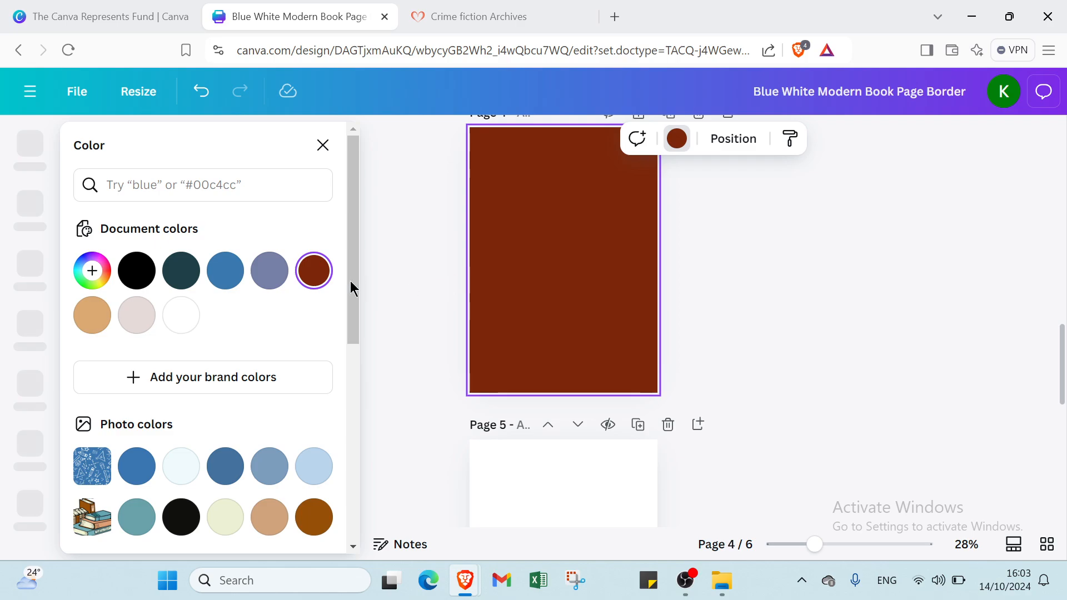
{"action": "left_click", "coordinate": [185, 311]}
- Change the backgrounds of pages 3 and 2 to white as well
{"action": "scroll", "coordinate": [477, 295], "scroll_direction": "up", "scroll_amount": 4}
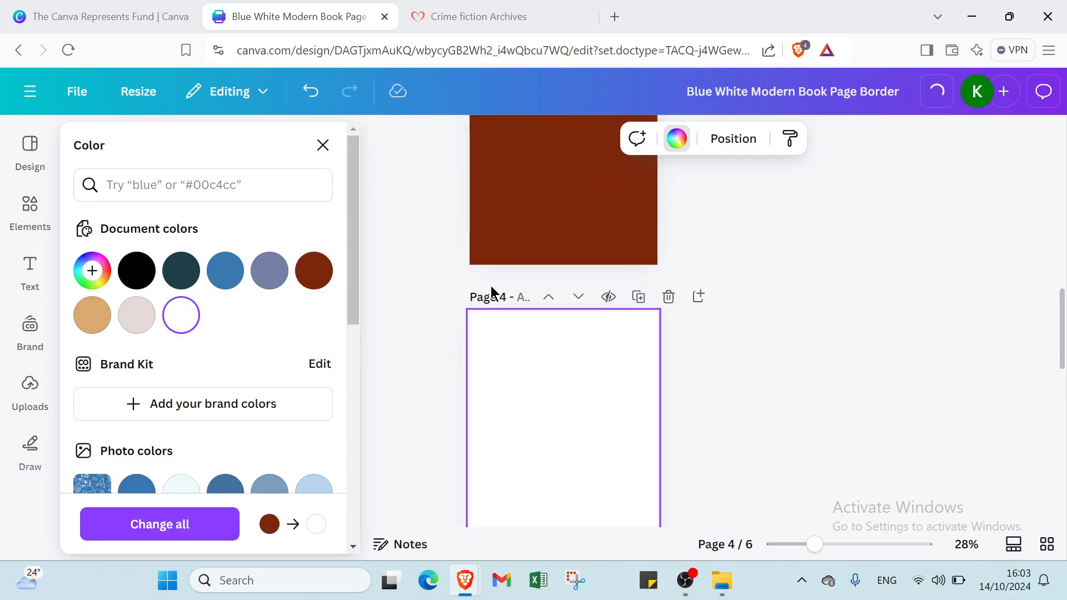
{"action": "left_click", "coordinate": [551, 280]}
{"action": "left_click", "coordinate": [194, 317]}
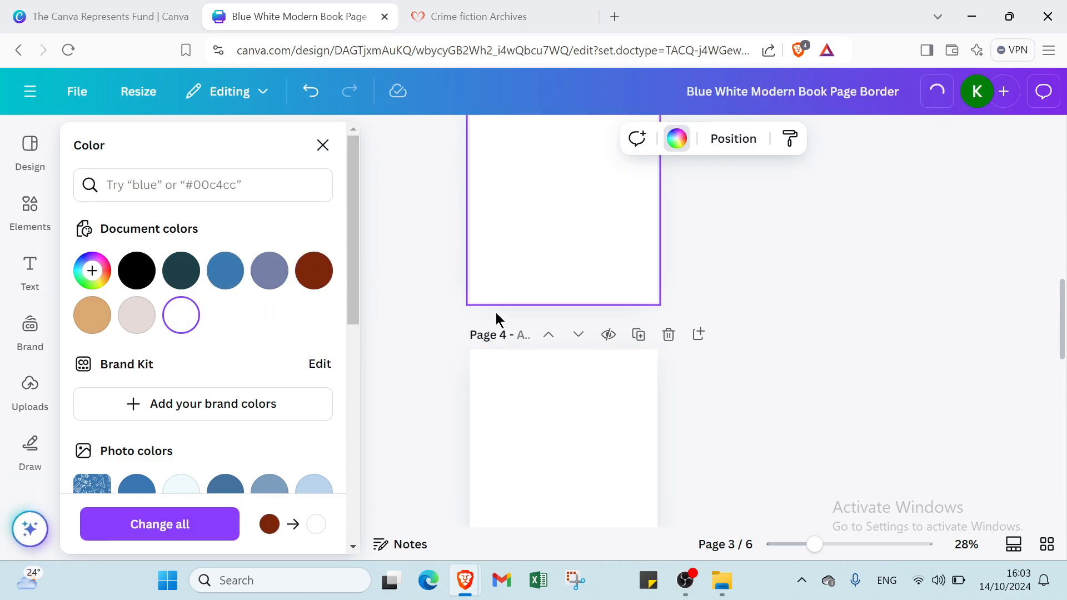
{"action": "scroll", "coordinate": [497, 317], "scroll_direction": "up", "scroll_amount": 4}
{"action": "left_click", "coordinate": [498, 317]}
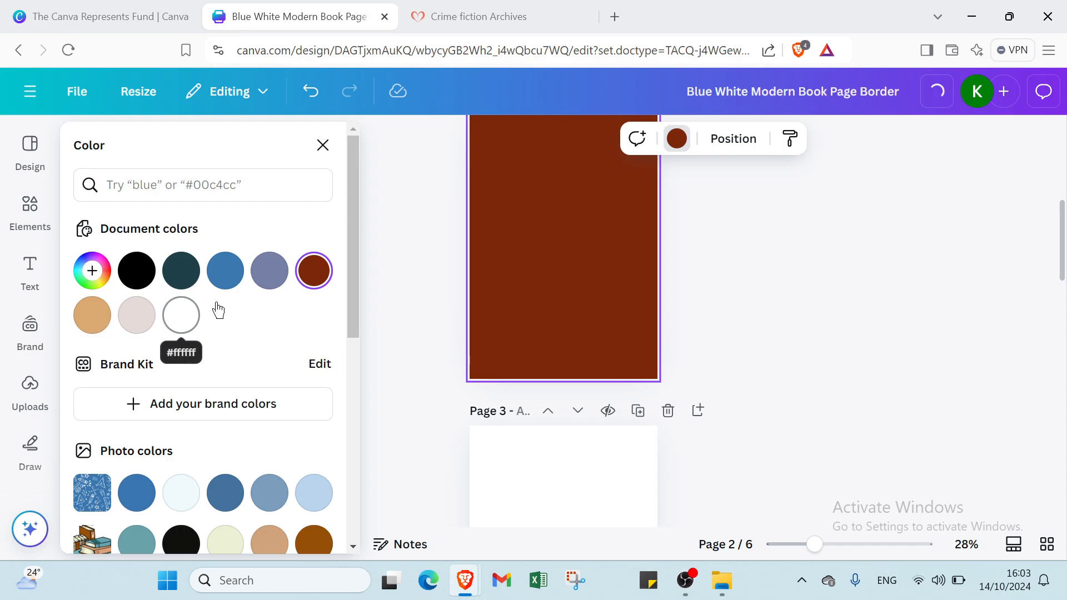
{"action": "left_click", "coordinate": [176, 312]}
{"action": "scroll", "coordinate": [467, 291], "scroll_direction": "up", "scroll_amount": 5}
{"action": "left_click", "coordinate": [502, 277]}
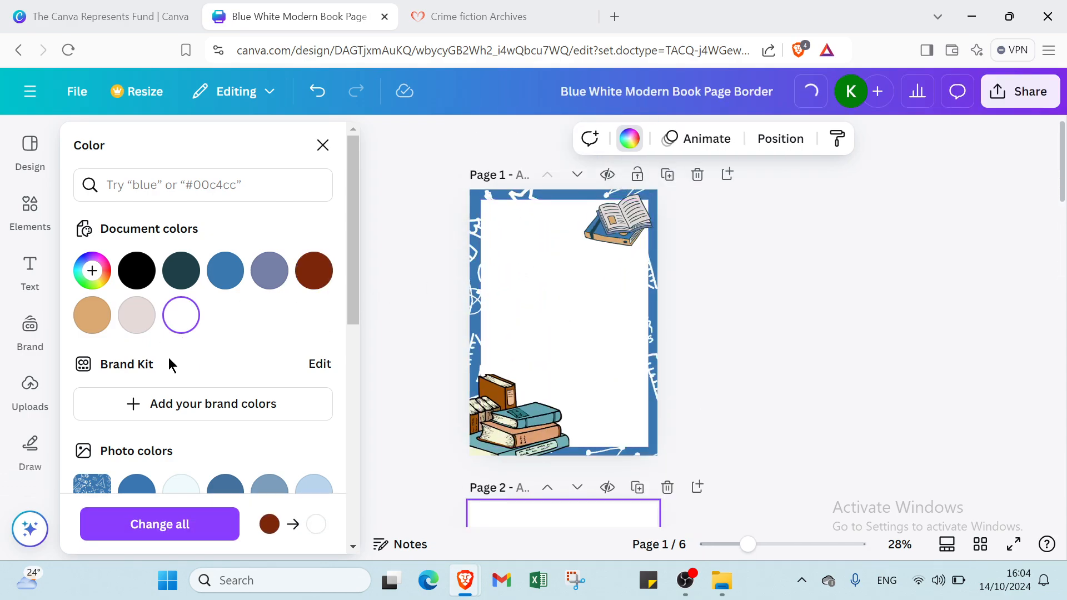
- Add the uploaded purple light-rays image to page 2
{"action": "left_click", "coordinate": [30, 389]}
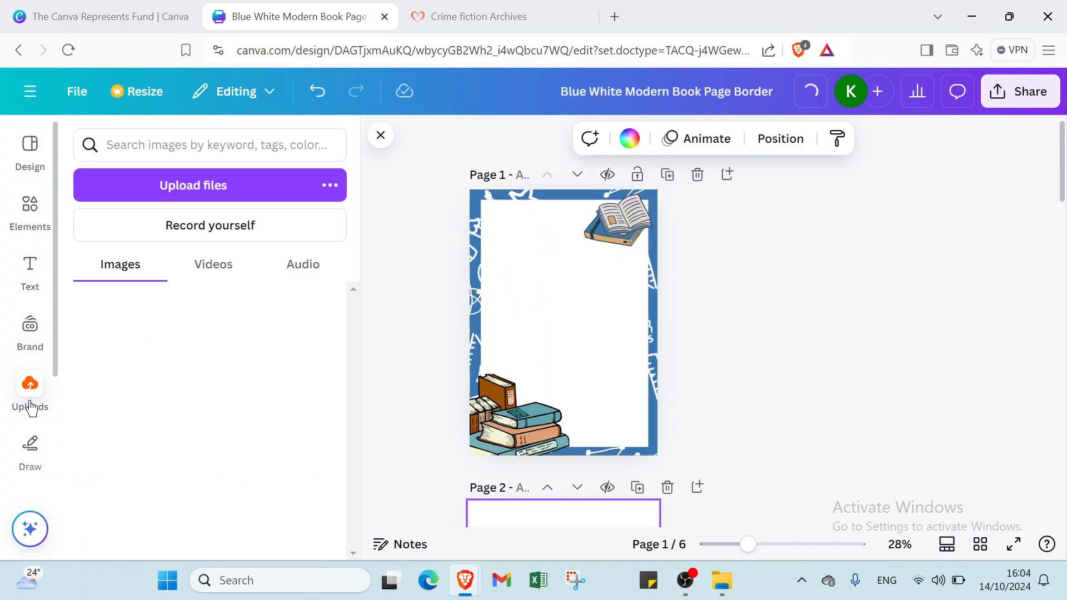
{"action": "scroll", "coordinate": [579, 484], "scroll_direction": "down", "scroll_amount": 3}
{"action": "scroll", "coordinate": [554, 477], "scroll_direction": "down", "scroll_amount": 3}
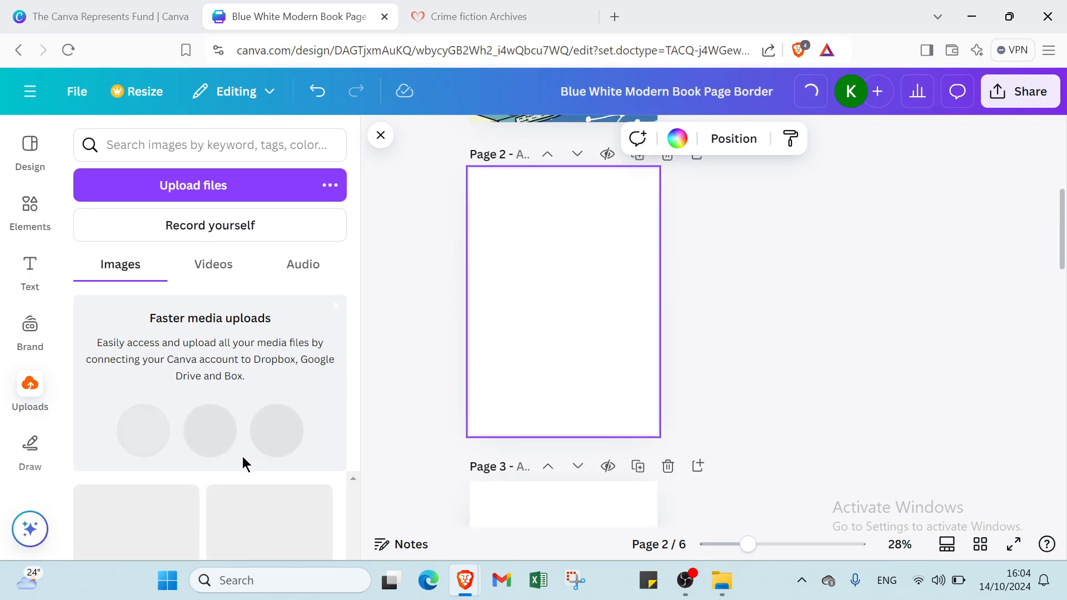
{"action": "left_click", "coordinate": [136, 525]}
- Stretch the purple image to the top, bottom, left and right edges of page 2
{"action": "left_click", "coordinate": [556, 239]}
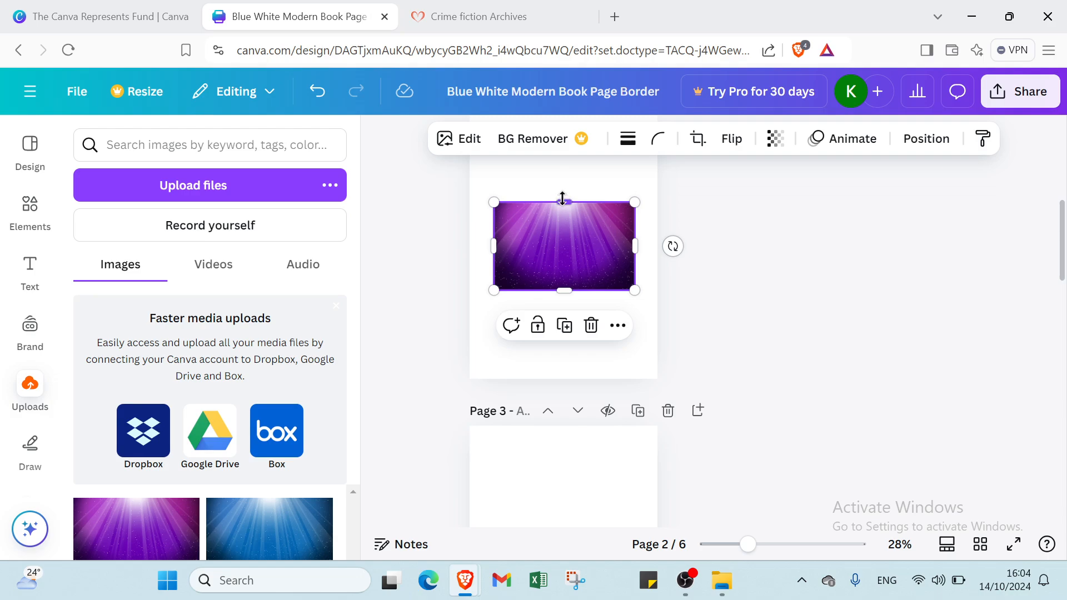
{"action": "left_click_drag", "start_coordinate": [563, 198], "coordinate": [572, 171]}
{"action": "scroll", "coordinate": [581, 228], "scroll_direction": "up", "scroll_amount": 2}
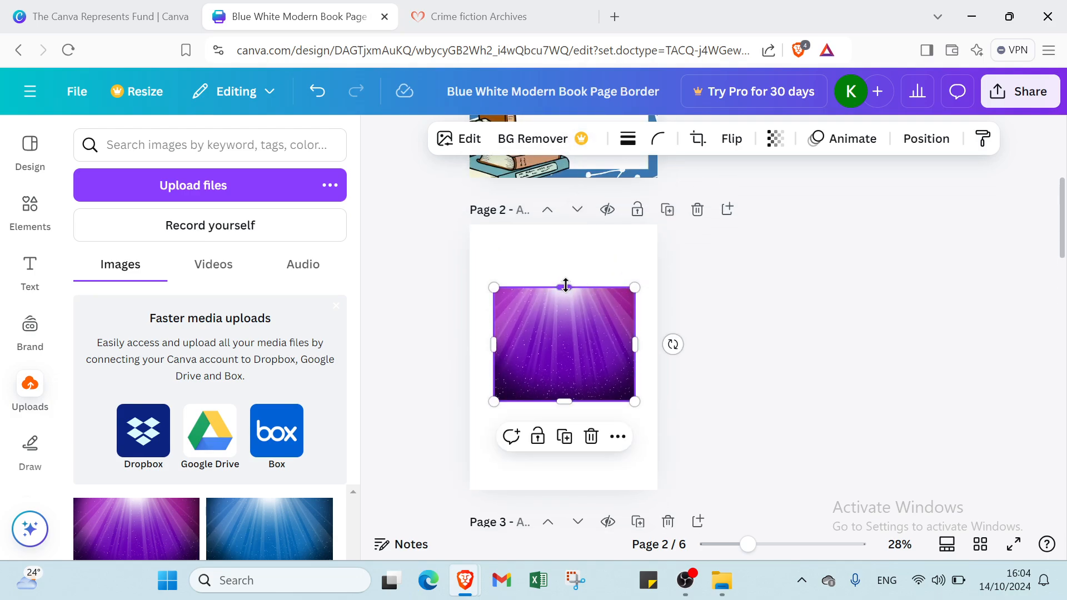
{"action": "left_click_drag", "start_coordinate": [565, 285], "coordinate": [568, 224]}
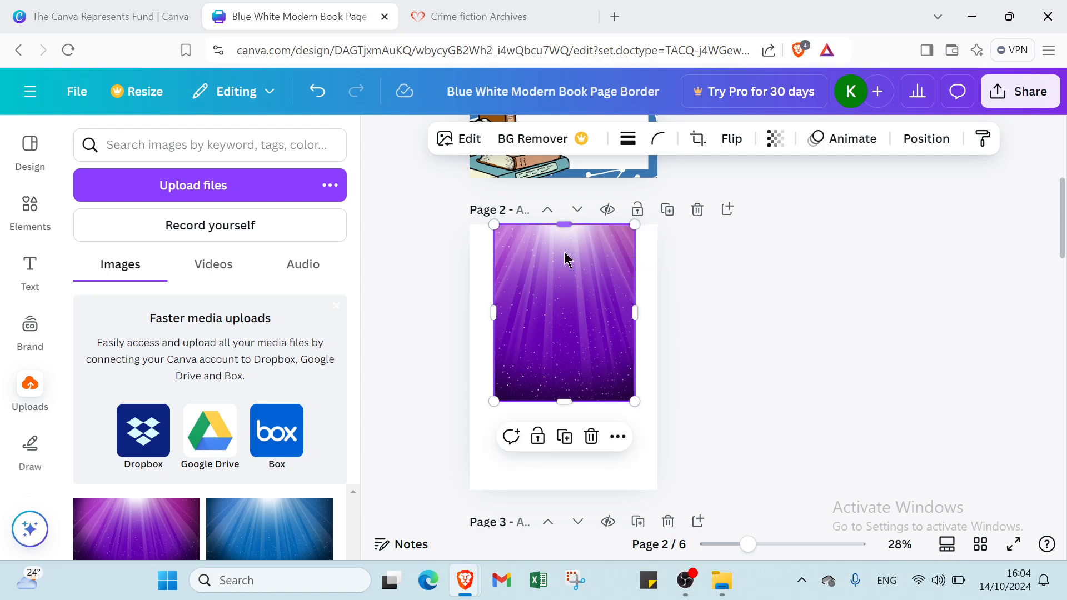
{"action": "left_click_drag", "start_coordinate": [566, 396], "coordinate": [563, 489]}
{"action": "left_click_drag", "start_coordinate": [635, 359], "coordinate": [659, 358]}
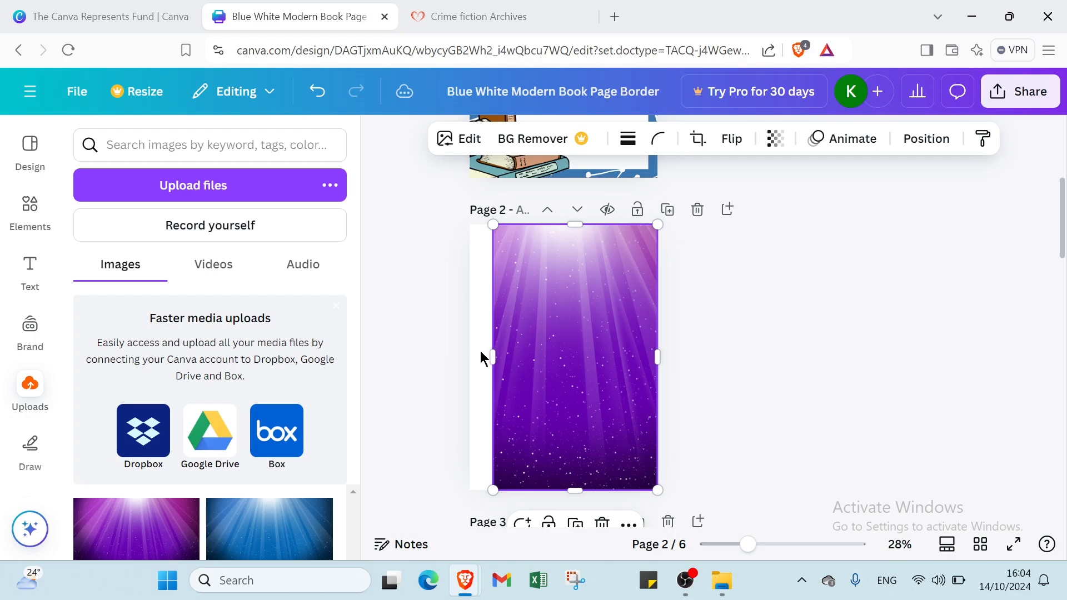
{"action": "left_click_drag", "start_coordinate": [489, 349], "coordinate": [463, 352]}
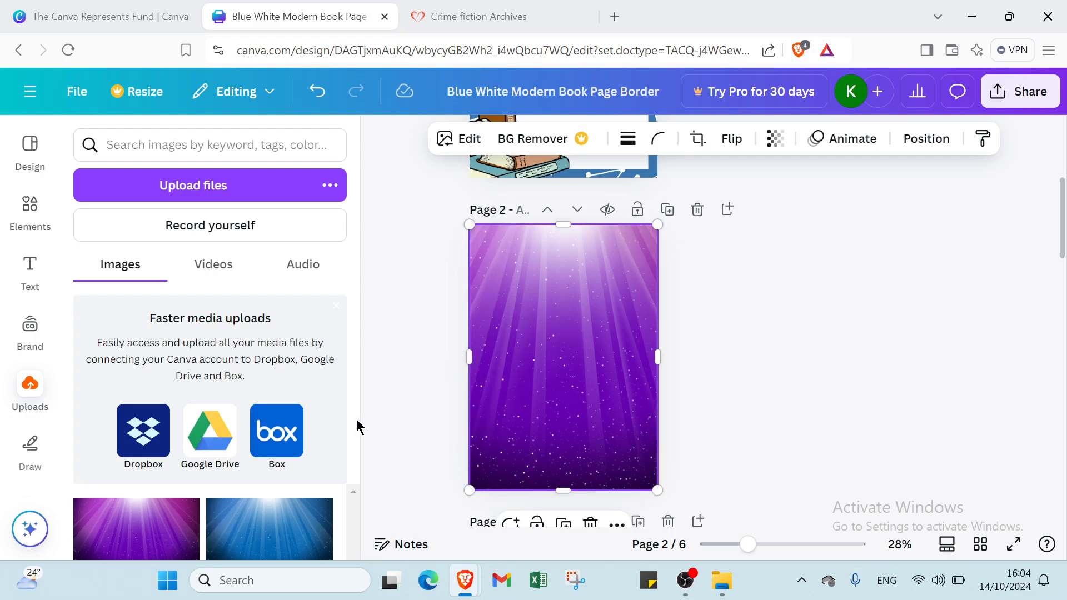
- Add the blue light-rays upload to page 3 and stretch it to the top, bottom and right
{"action": "scroll", "coordinate": [562, 489], "scroll_direction": "down", "scroll_amount": 5}
{"action": "left_click", "coordinate": [534, 417]}
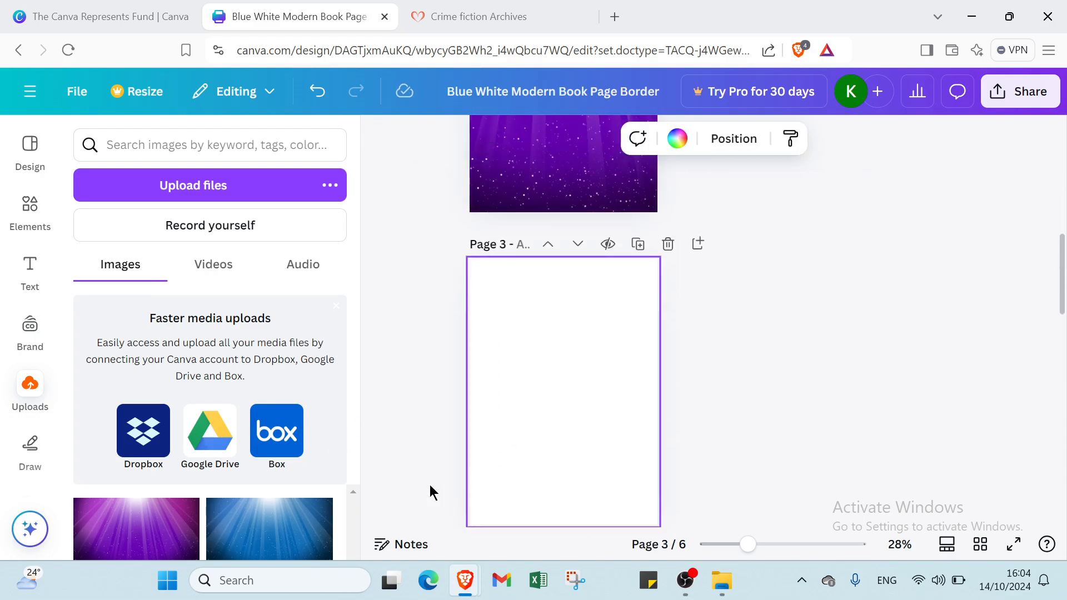
{"action": "left_click", "coordinate": [258, 527]}
{"action": "left_click_drag", "start_coordinate": [565, 348], "coordinate": [574, 259]}
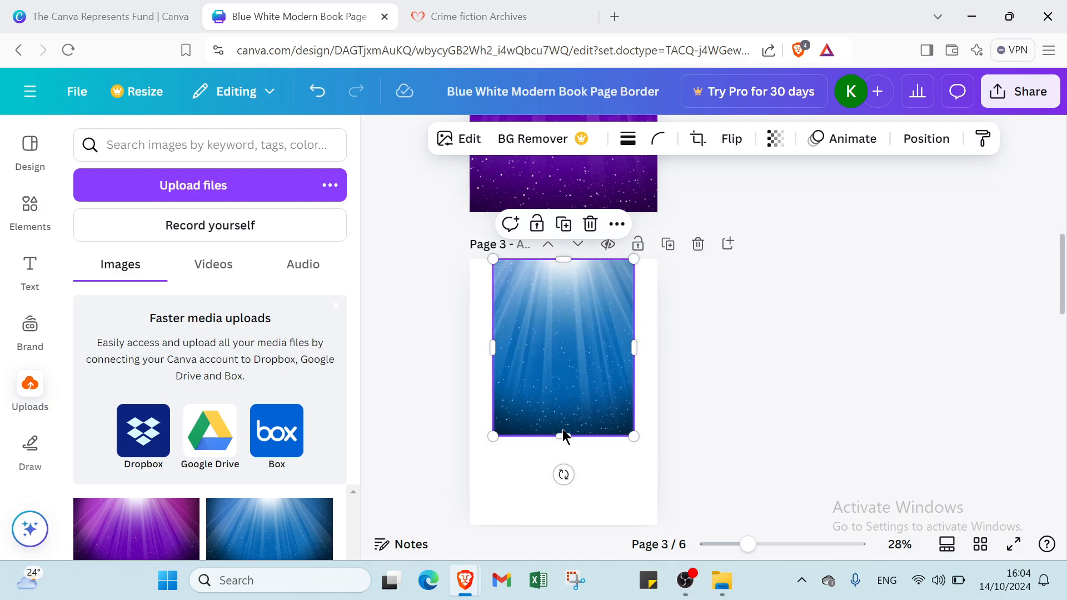
{"action": "left_click_drag", "start_coordinate": [565, 435], "coordinate": [567, 525]}
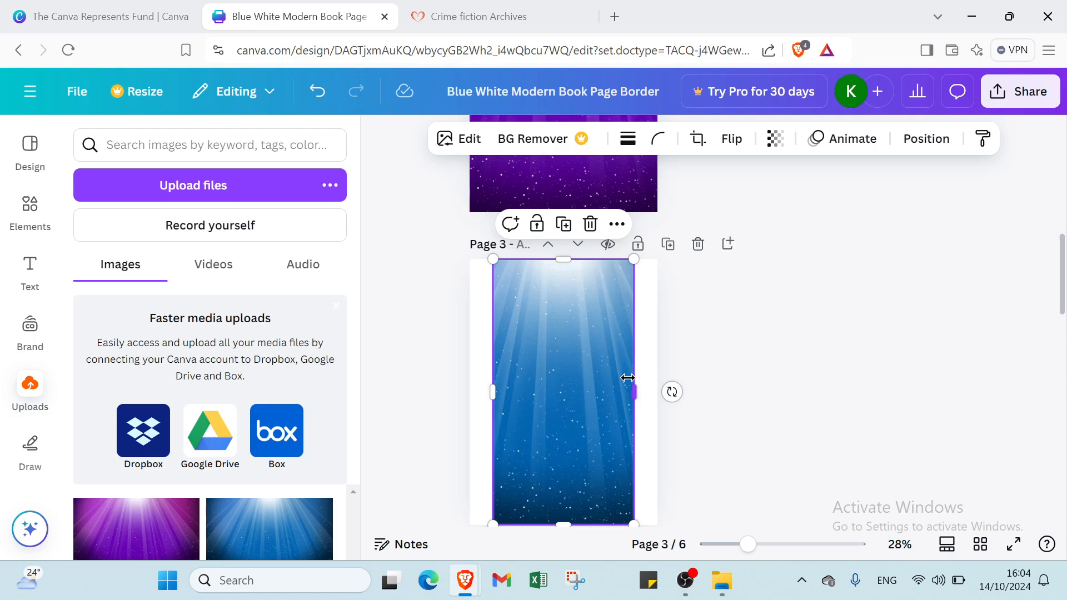
{"action": "left_click_drag", "start_coordinate": [632, 383], "coordinate": [661, 390]}
- Crop the blue image and align its left and right edges with page 3
{"action": "double_click", "coordinate": [534, 346]}
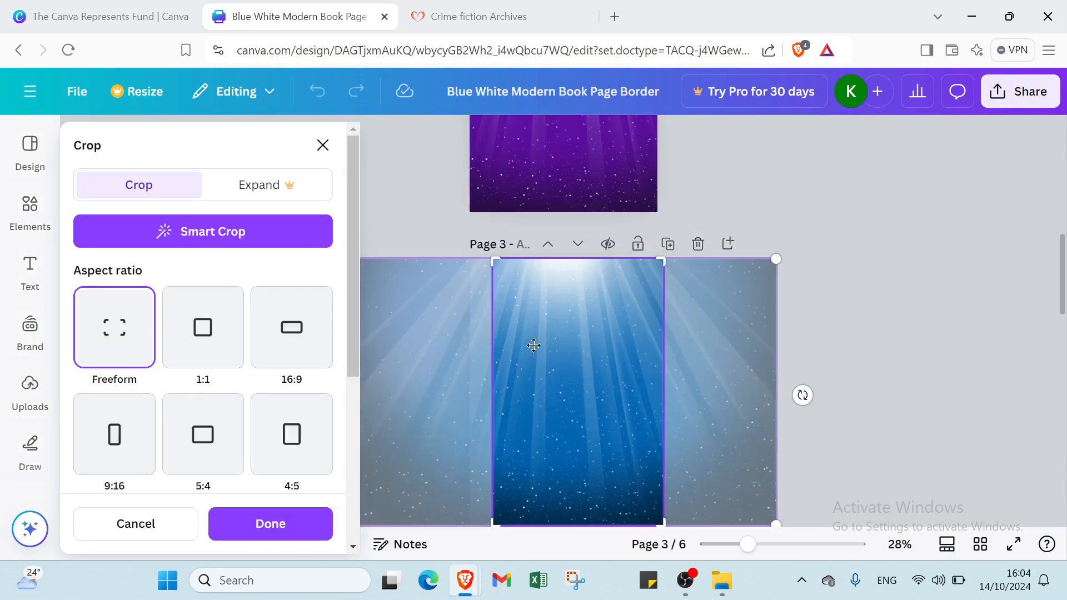
{"action": "left_click", "coordinate": [836, 324]}
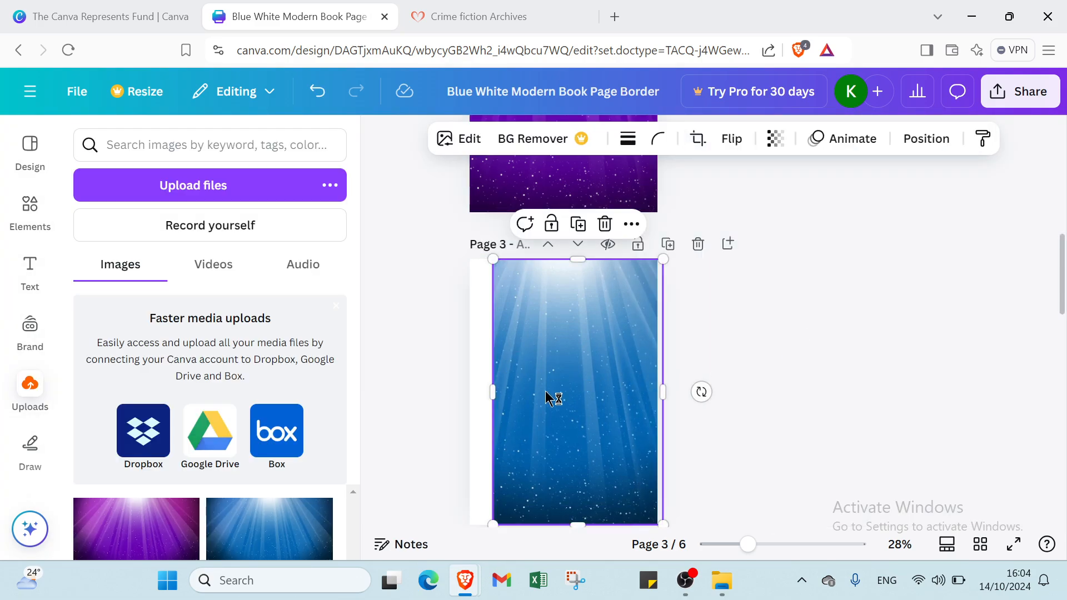
{"action": "left_click_drag", "start_coordinate": [662, 389], "coordinate": [643, 392]}
{"action": "left_click_drag", "start_coordinate": [496, 390], "coordinate": [470, 390]}
{"action": "scroll", "coordinate": [703, 369], "scroll_direction": "down", "scroll_amount": 3}
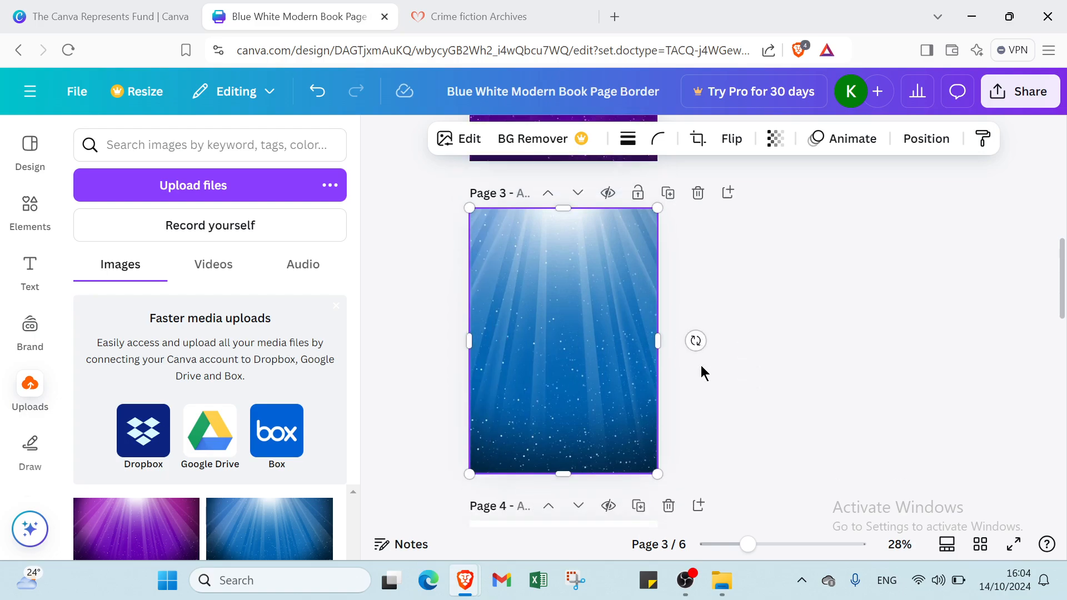
{"action": "left_click", "coordinate": [796, 355]}
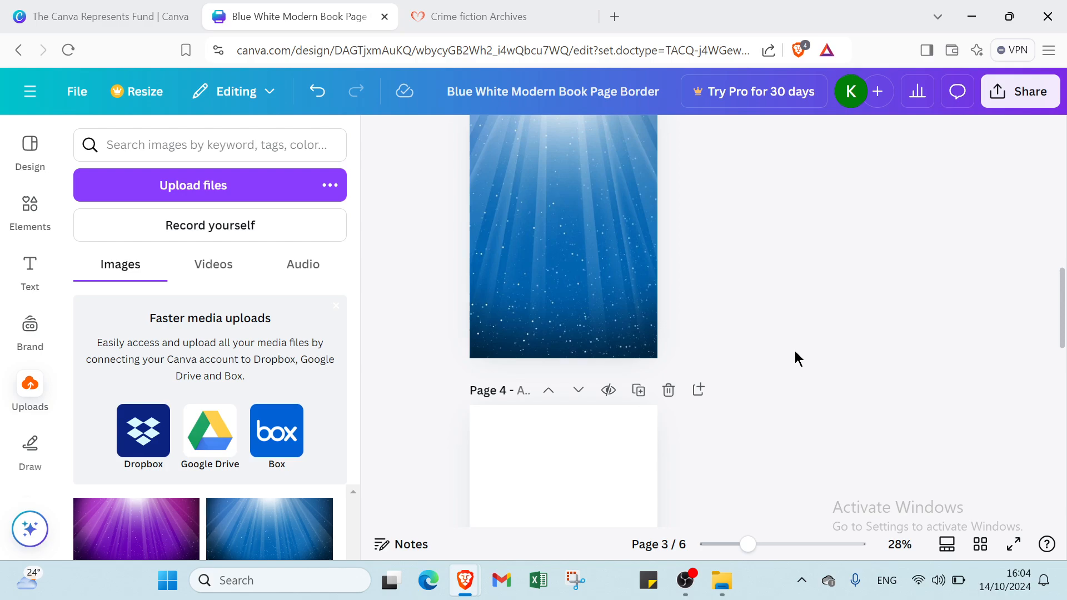
- Paste a copy of page 1's open-book graphic onto page 2
{"action": "scroll", "coordinate": [582, 281], "scroll_direction": "up", "scroll_amount": 6}
{"action": "scroll", "coordinate": [582, 282], "scroll_direction": "down", "scroll_amount": 11}
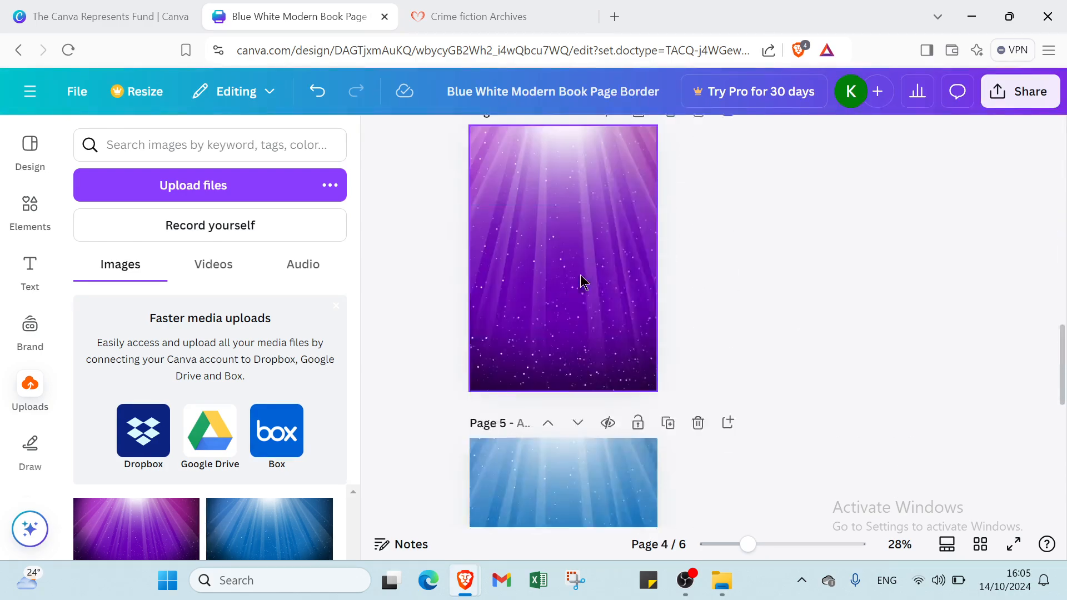
{"action": "scroll", "coordinate": [579, 270], "scroll_direction": "up", "scroll_amount": 15}
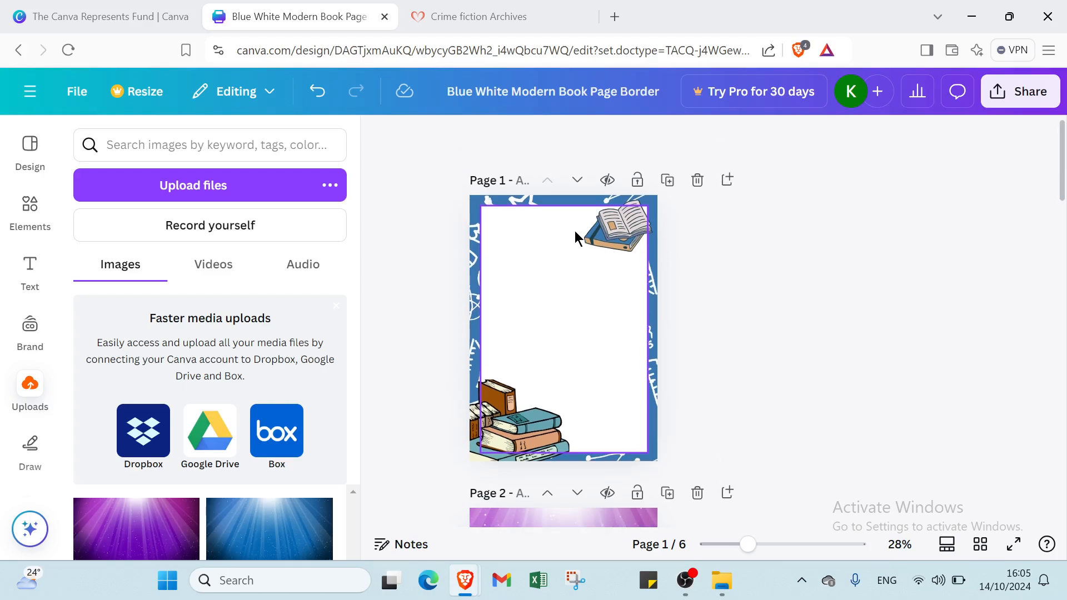
{"action": "left_click", "coordinate": [588, 241]}
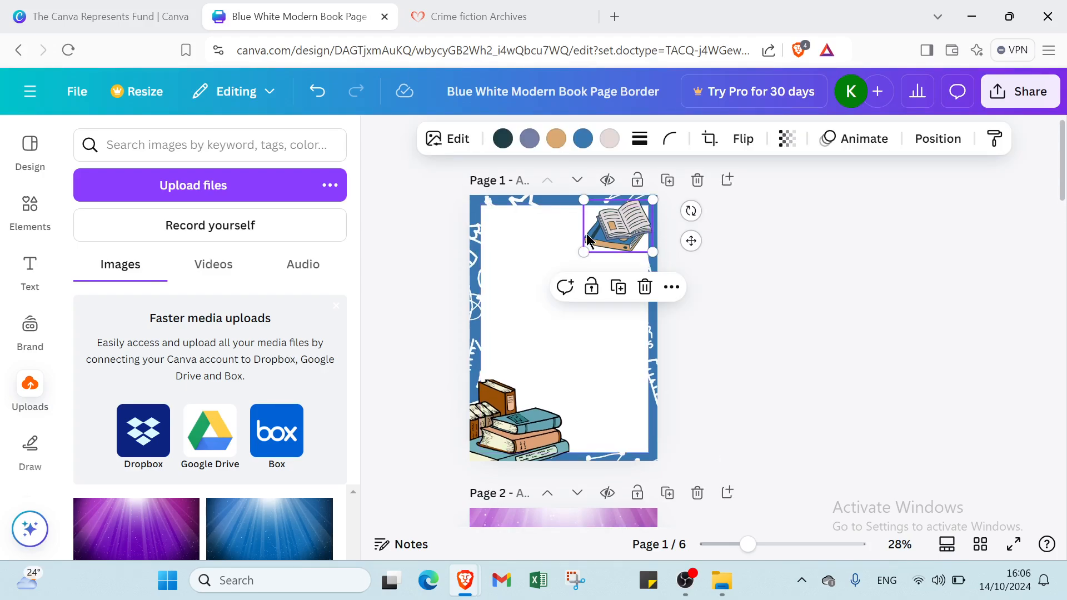
{"action": "scroll", "coordinate": [664, 474], "scroll_direction": "down", "scroll_amount": 3}
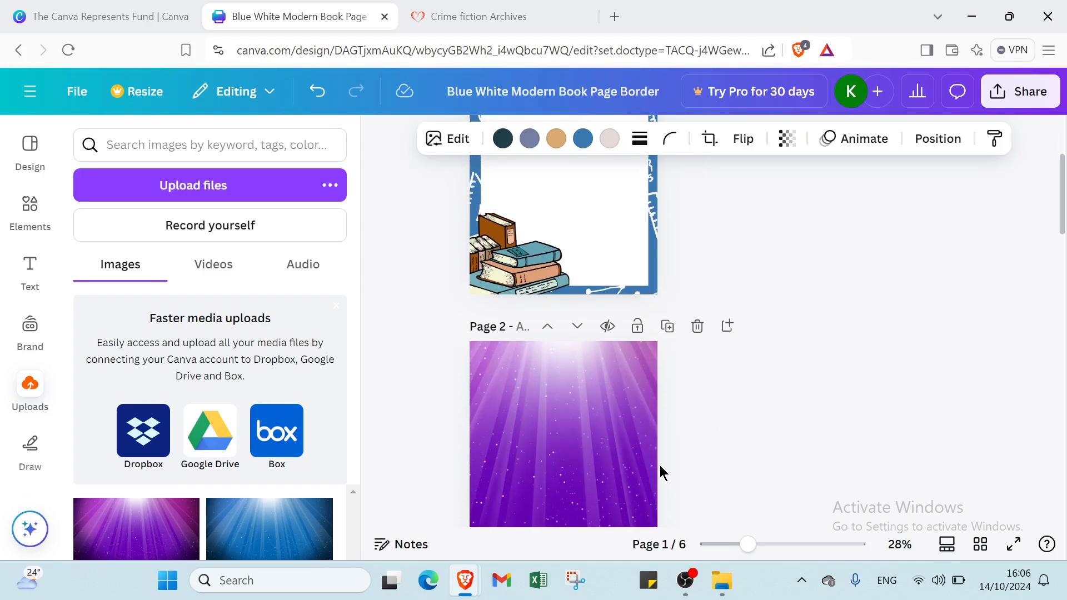
{"action": "left_click", "coordinate": [632, 394]}
{"action": "key", "text": "ctrl+v"}
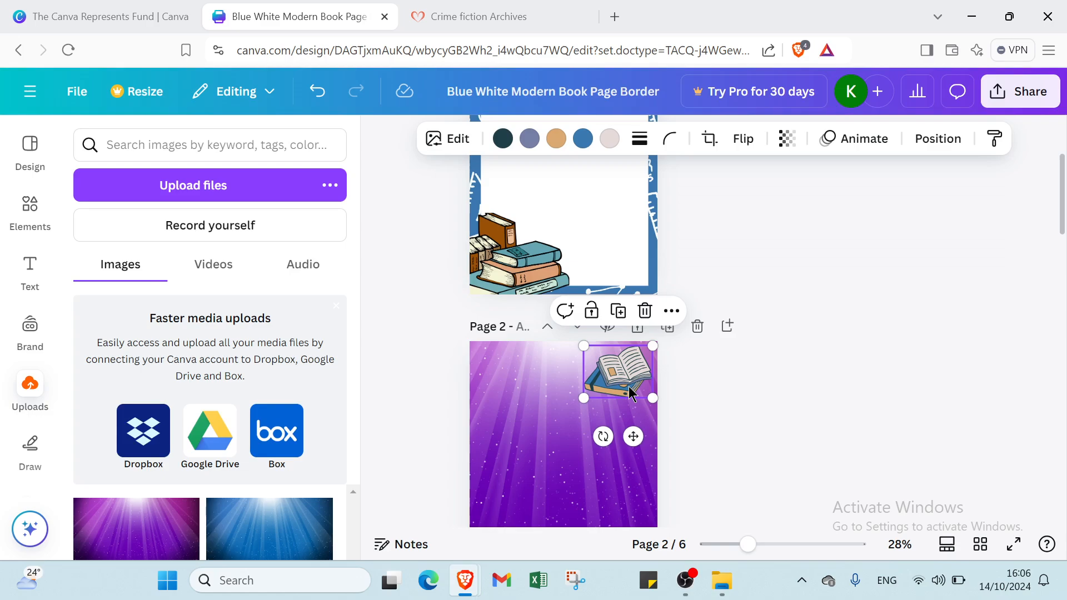
- Paste the book-stack graphic onto page 2 and place it in the bottom-left corner
{"action": "left_click", "coordinate": [507, 233]}
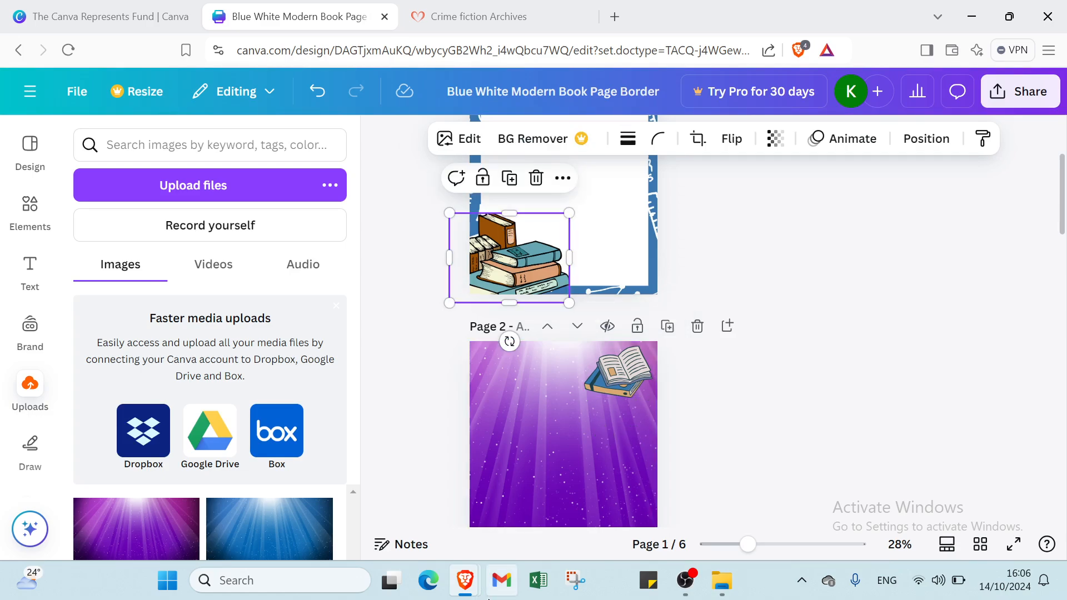
{"action": "scroll", "coordinate": [514, 533], "scroll_direction": "down", "scroll_amount": 5}
{"action": "left_click", "coordinate": [520, 316]}
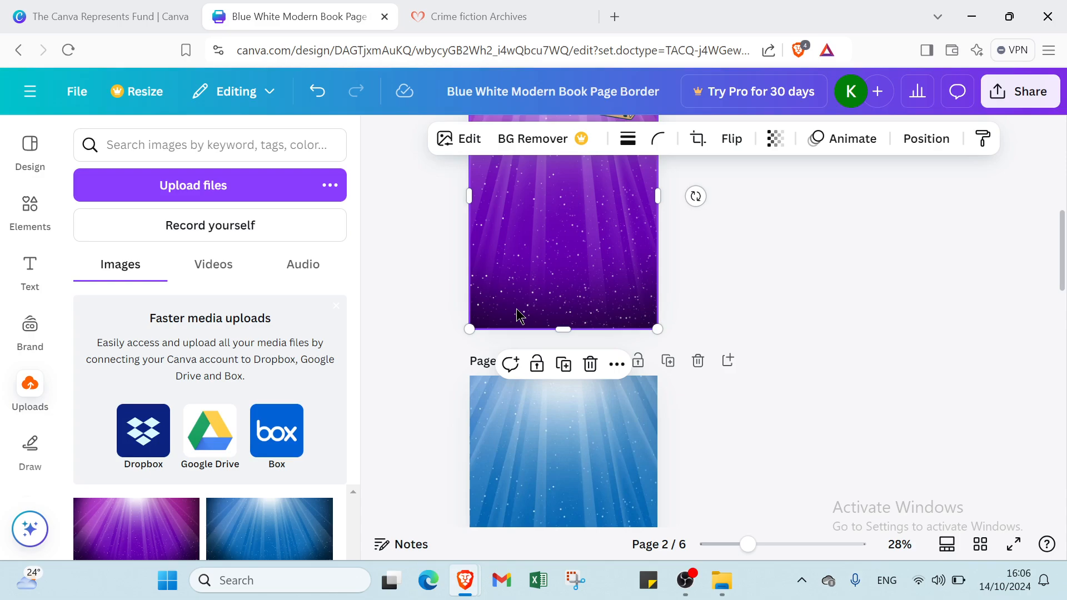
{"action": "key", "text": "ctrl+v"}
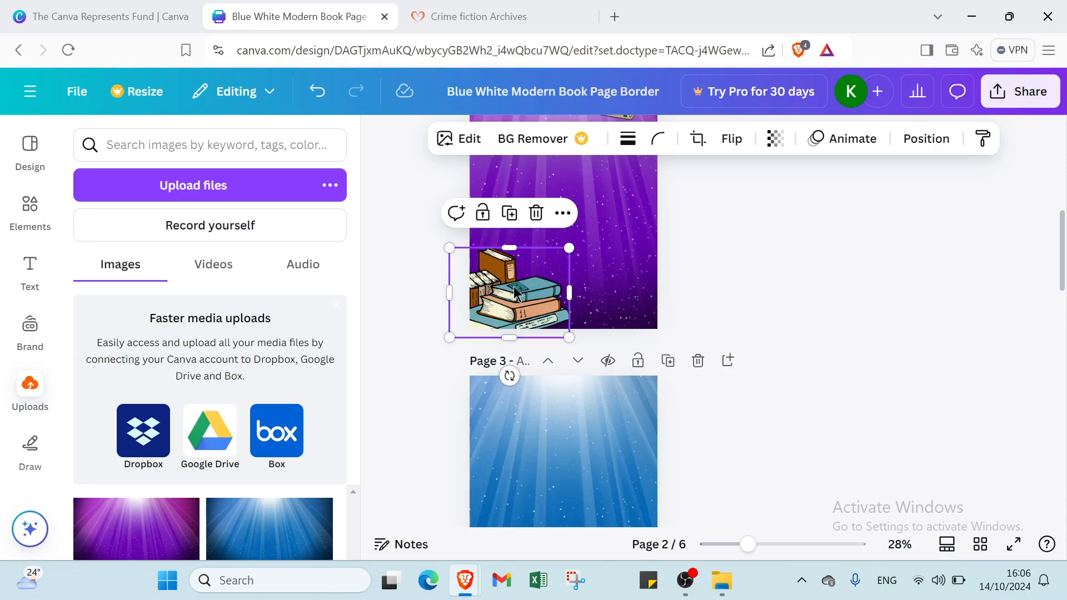
{"action": "left_click_drag", "start_coordinate": [518, 289], "coordinate": [527, 279]}
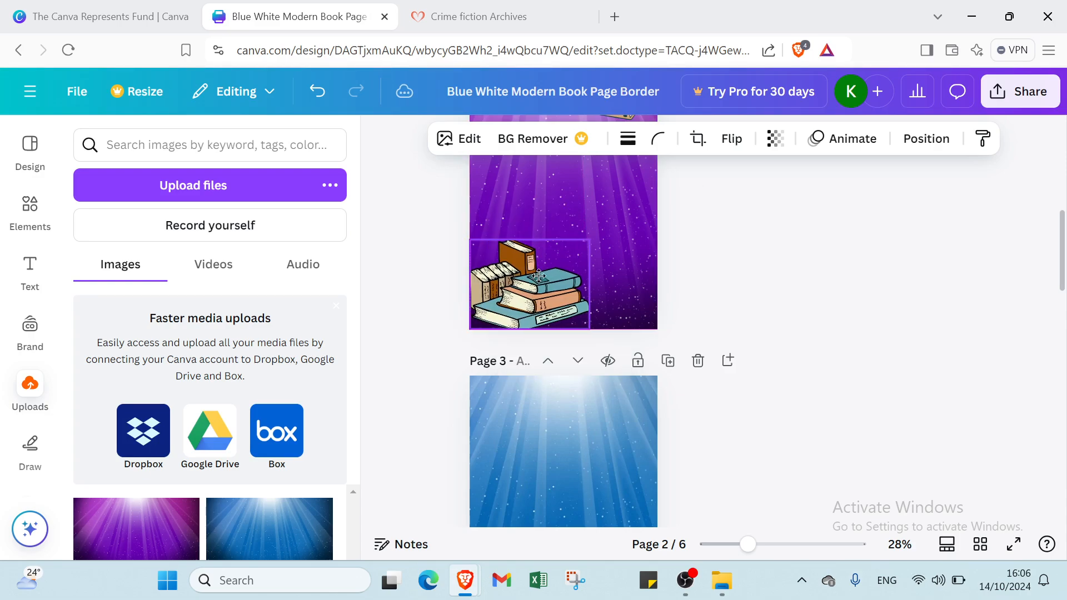
{"action": "left_click_drag", "start_coordinate": [539, 275], "coordinate": [535, 274]}
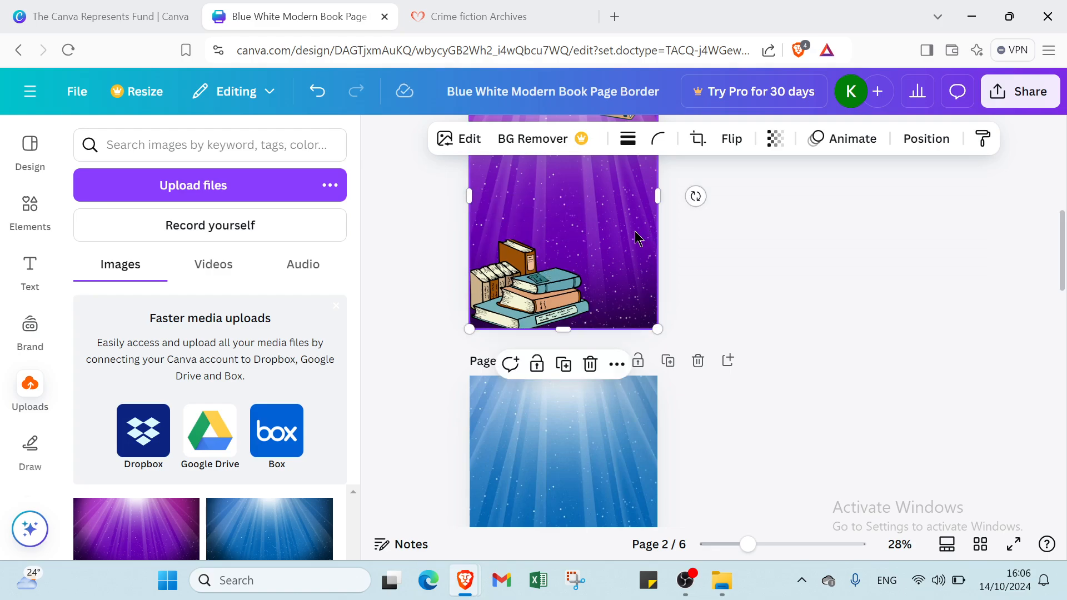
- Move the open-book graphic into page 2's top-right corner
{"action": "scroll", "coordinate": [637, 237], "scroll_direction": "up", "scroll_amount": 4}
{"action": "left_click", "coordinate": [621, 321]}
{"action": "left_click_drag", "start_coordinate": [621, 318], "coordinate": [627, 314]}
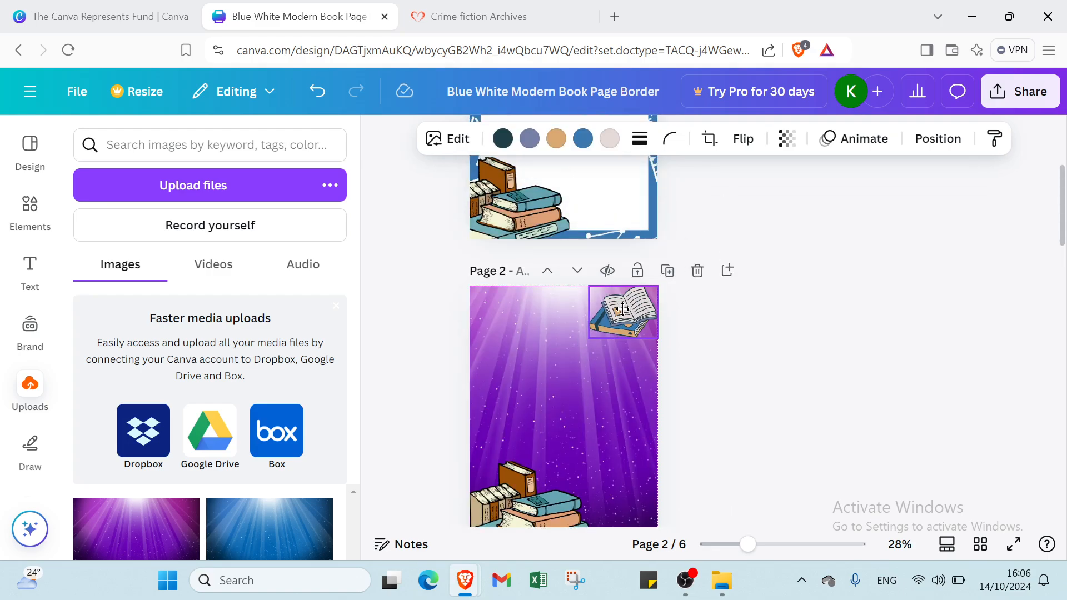
{"action": "left_click", "coordinate": [671, 213]}
{"action": "scroll", "coordinate": [638, 232], "scroll_direction": "up", "scroll_amount": 4}
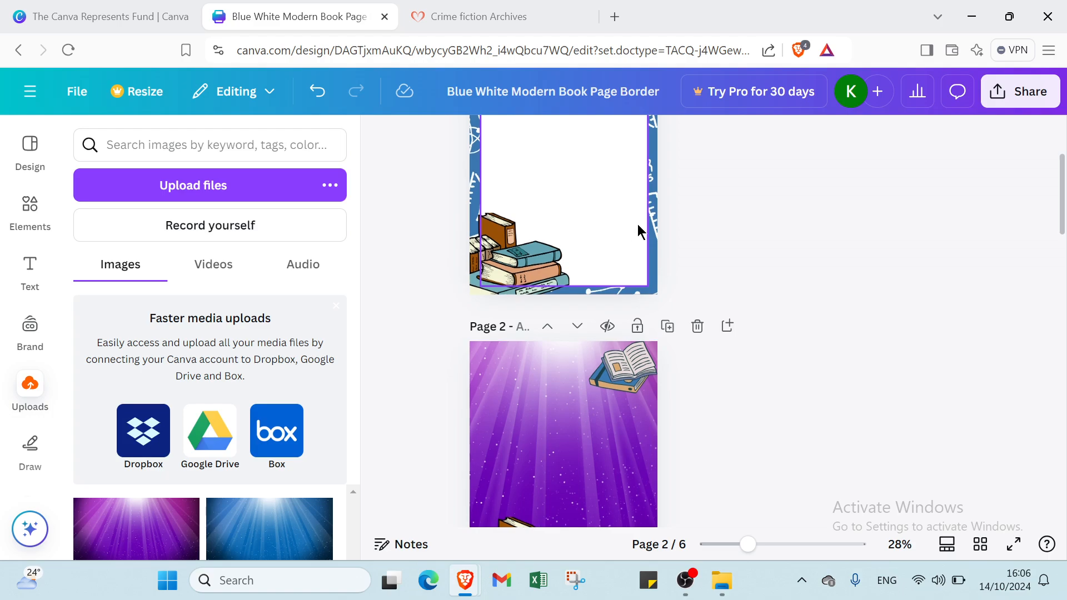
- Delete page 1, then add a heading reading 'CRIME' at the top of the purple page
{"action": "left_click", "coordinate": [698, 183]}
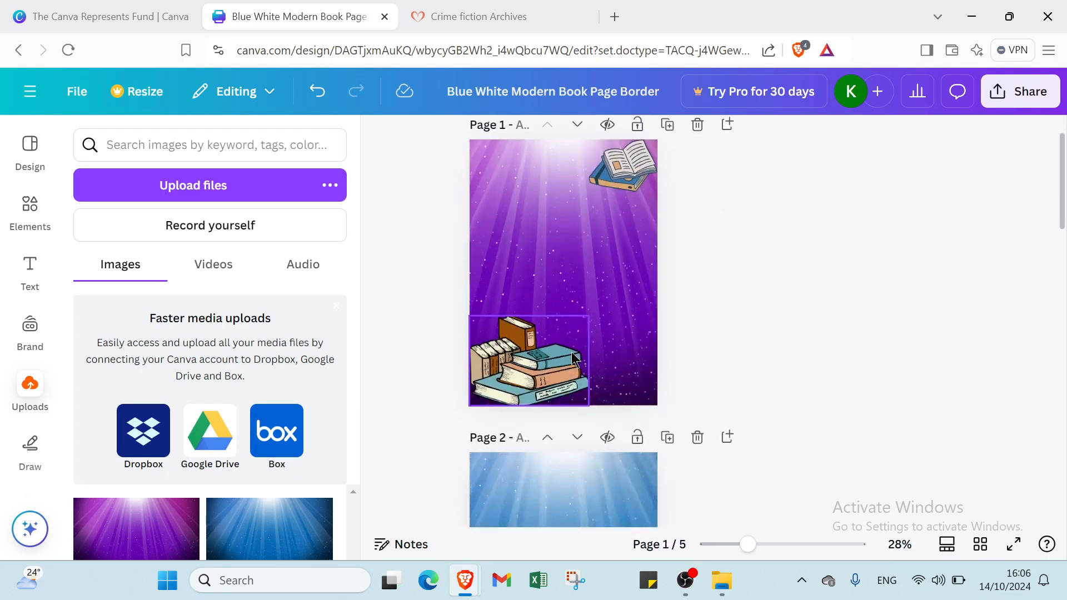
{"action": "left_click", "coordinate": [30, 284]}
{"action": "left_click", "coordinate": [161, 376]}
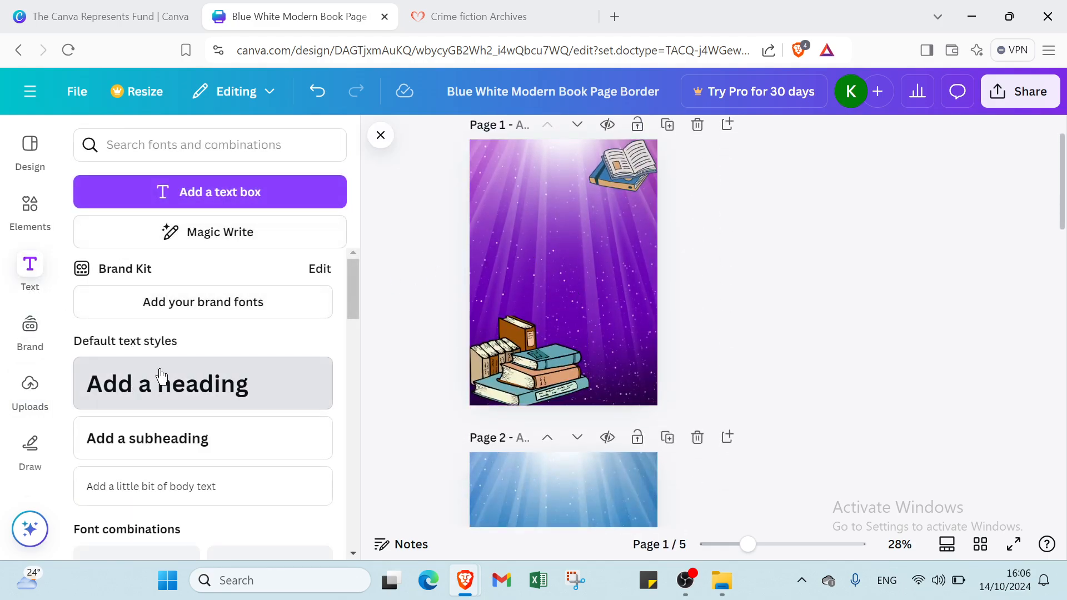
{"action": "left_click", "coordinate": [876, 272]}
{"action": "left_click_drag", "start_coordinate": [557, 277], "coordinate": [552, 209]}
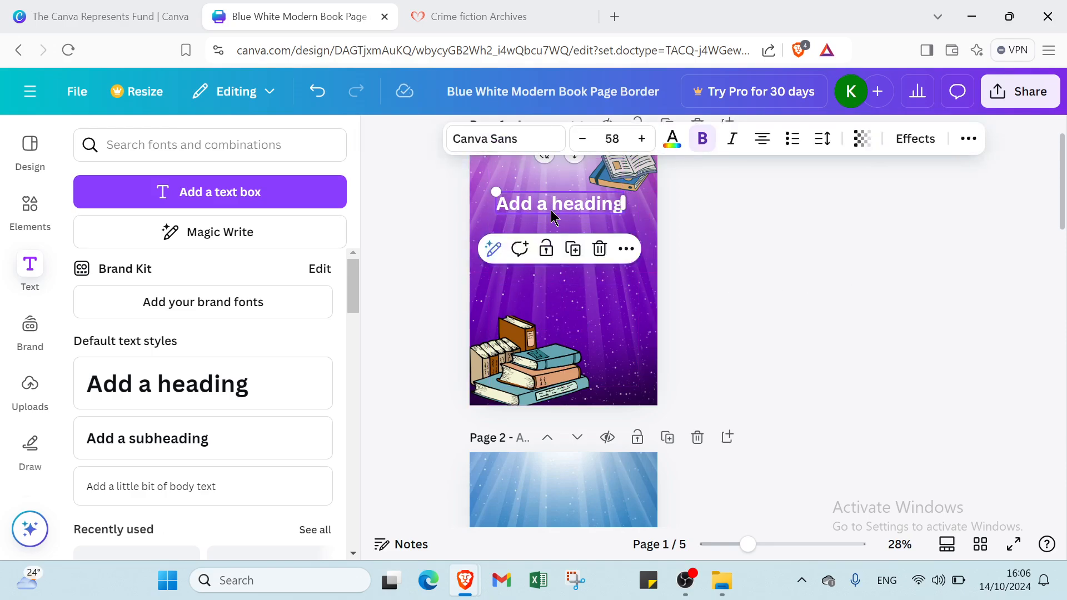
{"action": "double_click", "coordinate": [552, 210]}
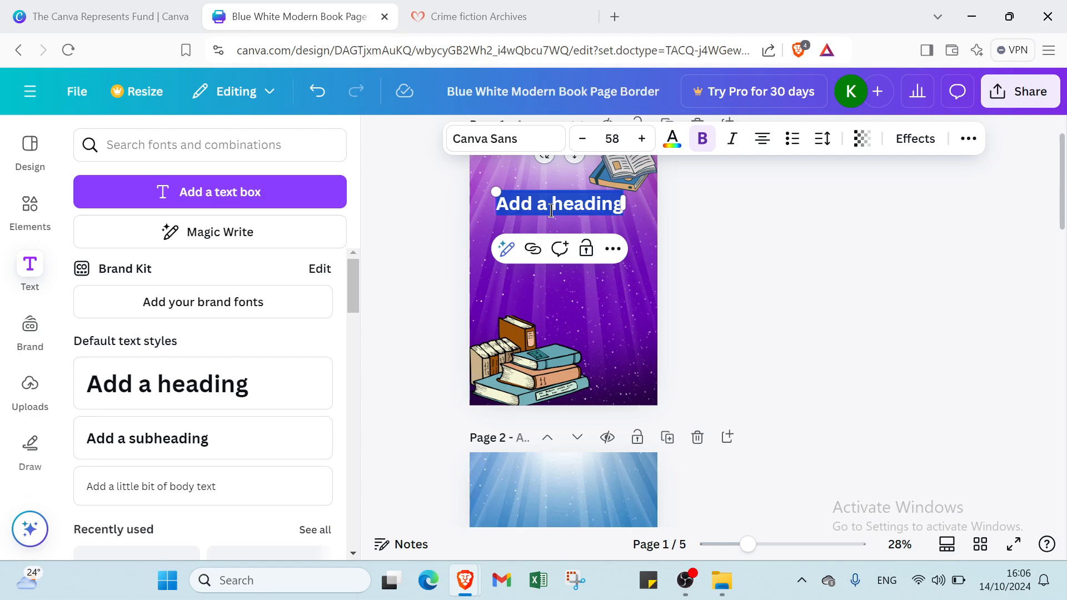
{"action": "type", "text": "CR"}
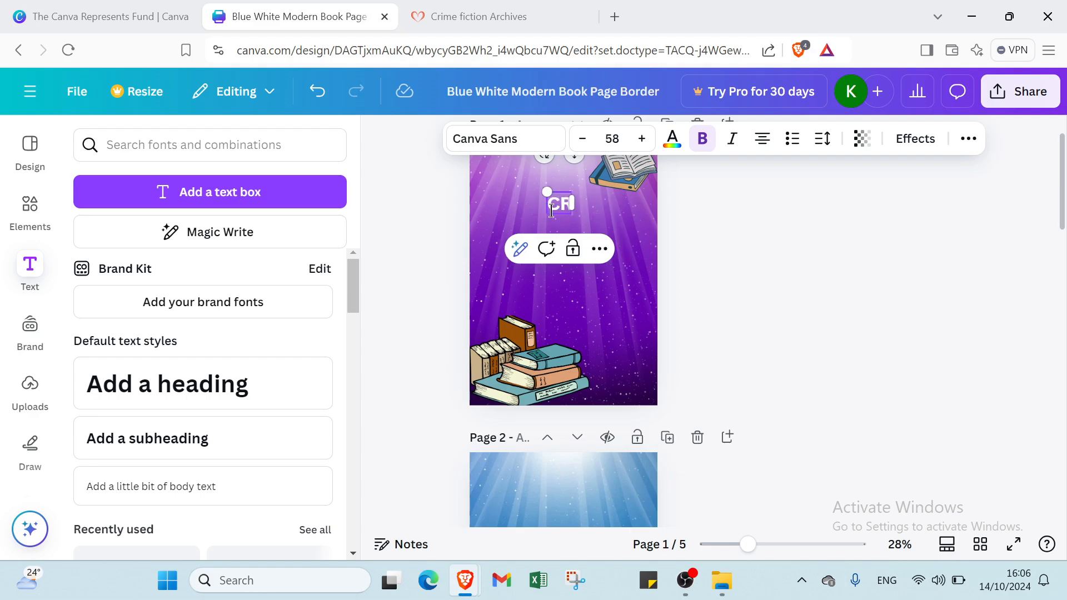
{"action": "type", "text": "IME"}
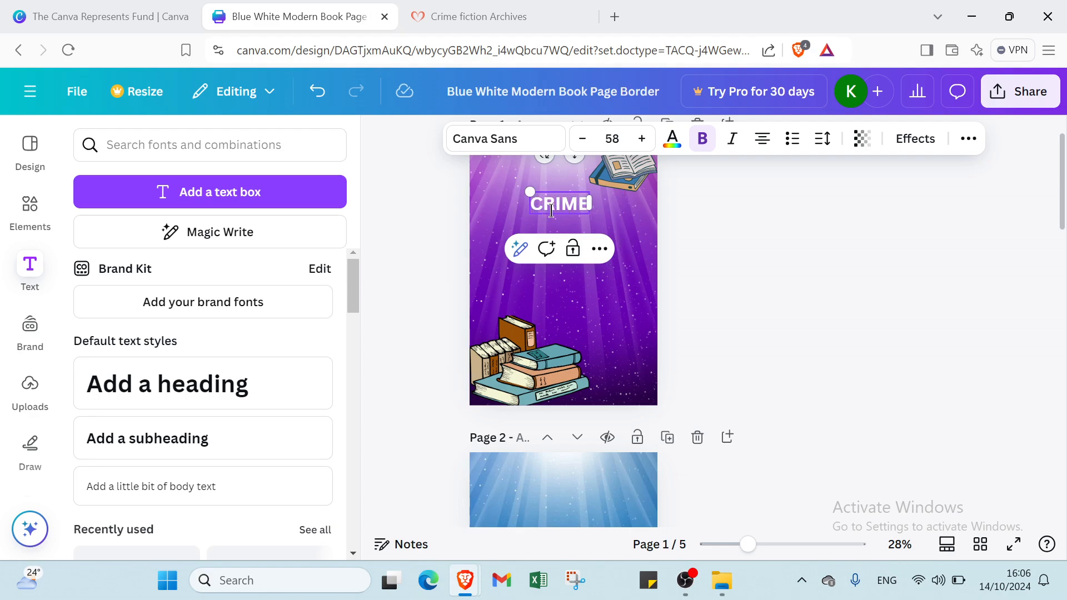
{"action": "left_click", "coordinate": [625, 221]}
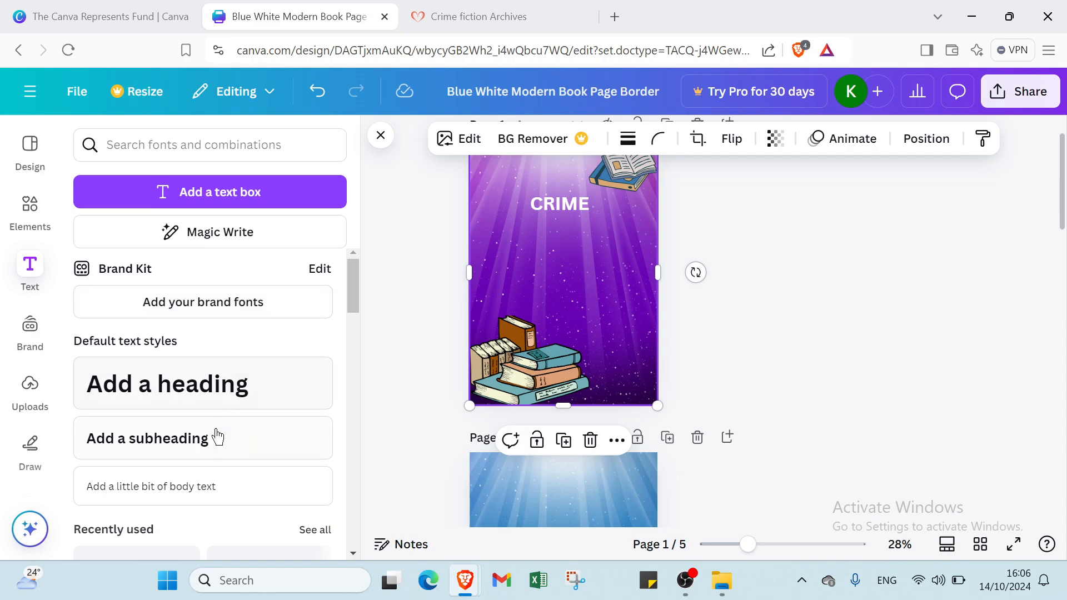
- Add a subheading below CRIME and set its font size to 42
{"action": "left_click", "coordinate": [611, 302]}
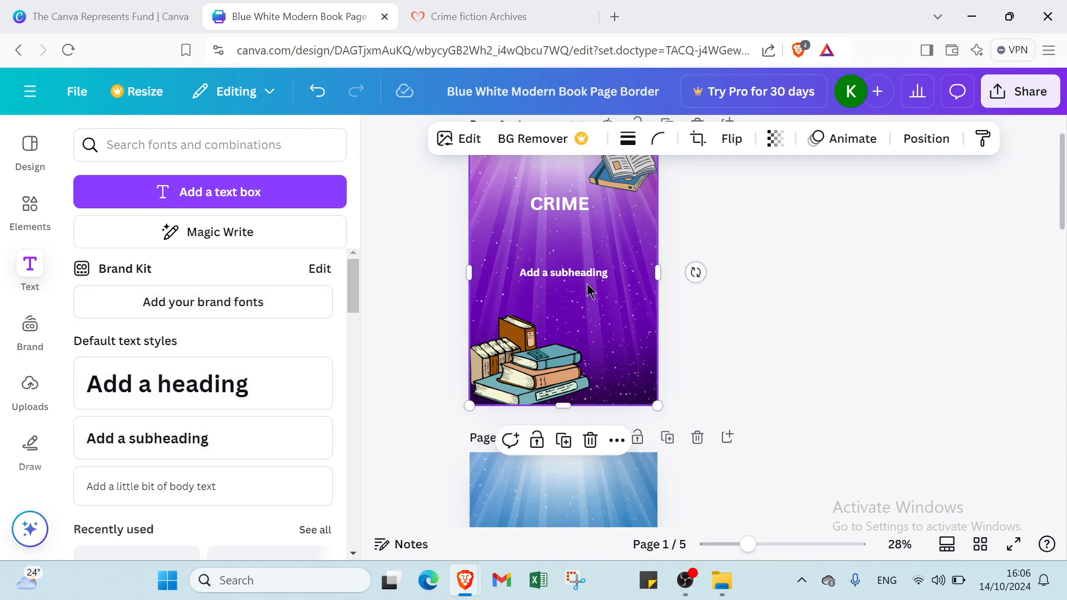
{"action": "left_click_drag", "start_coordinate": [587, 276], "coordinate": [587, 229]}
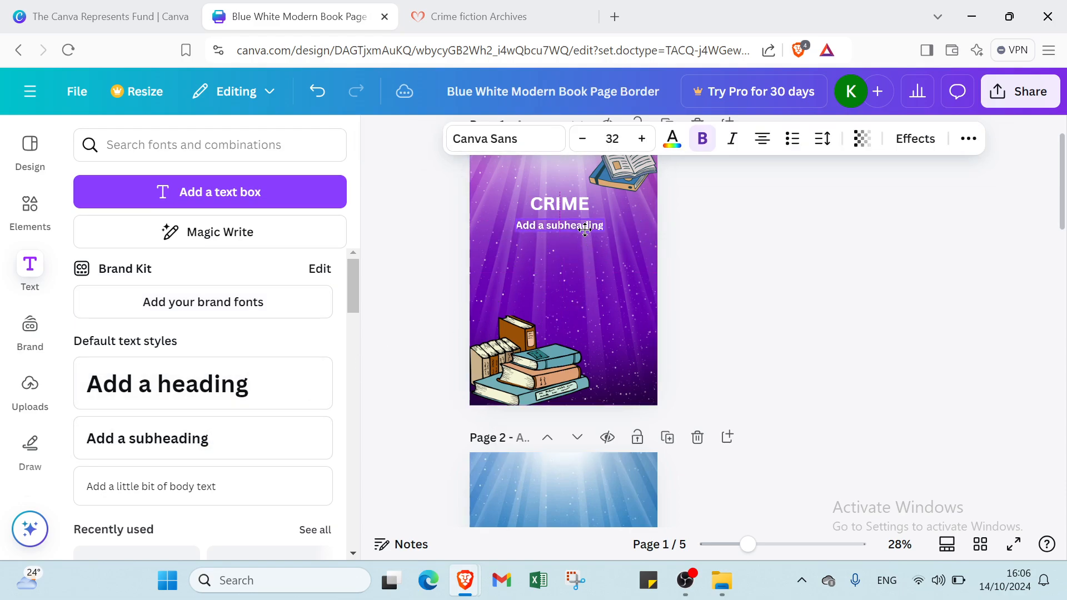
{"action": "left_click", "coordinate": [612, 139]}
{"action": "scroll", "coordinate": [576, 305], "scroll_direction": "down", "scroll_amount": 2}
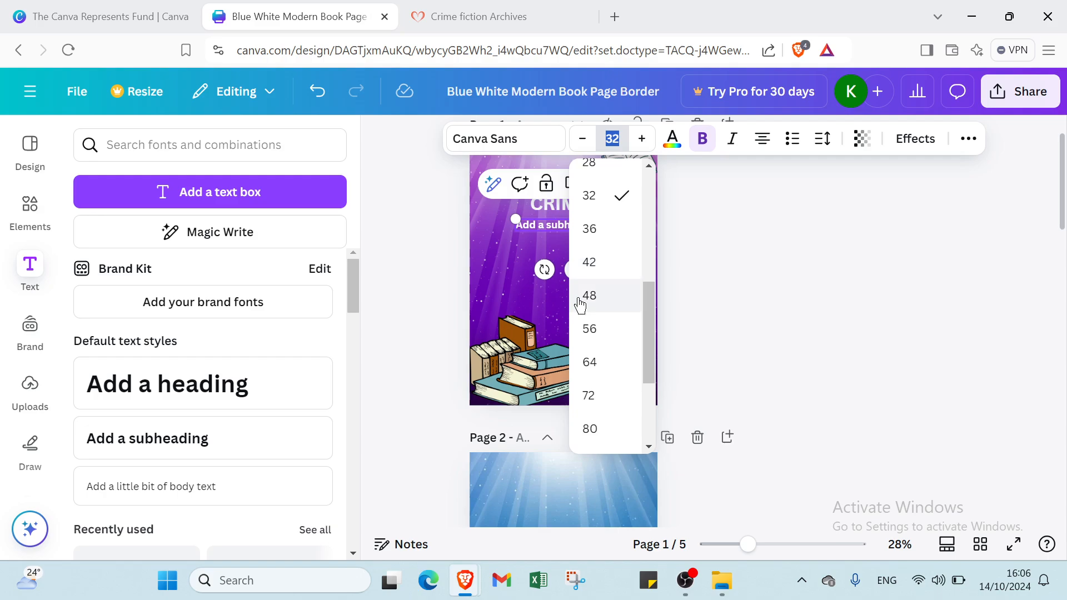
{"action": "left_click", "coordinate": [590, 262]}
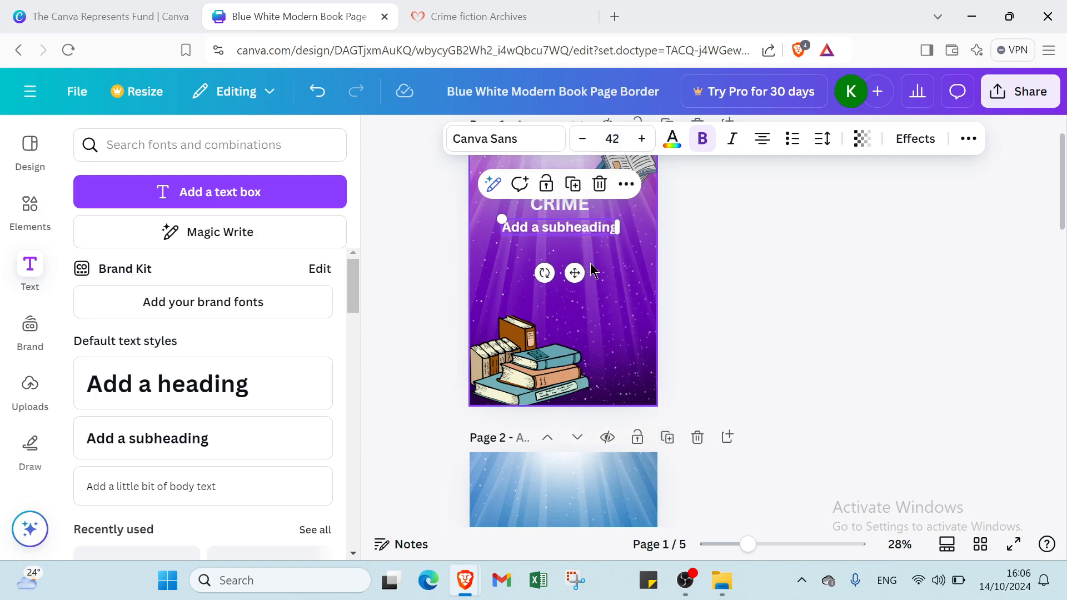
{"action": "left_click", "coordinate": [620, 273]}
- Enlarge the CRIME heading to font size 64
{"action": "left_click", "coordinate": [578, 203]}
{"action": "left_click", "coordinate": [614, 140]}
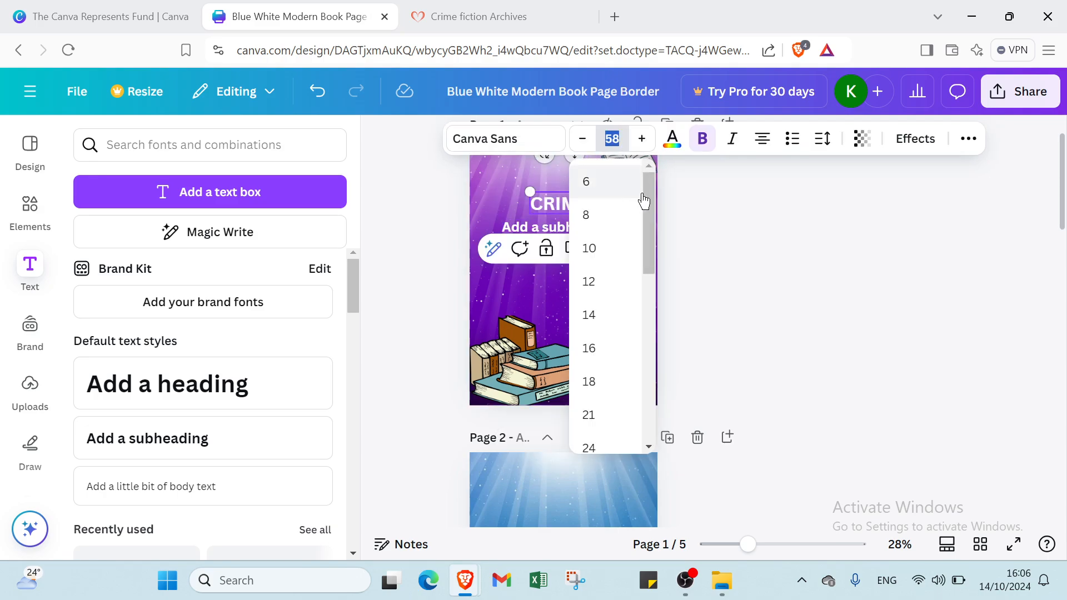
{"action": "scroll", "coordinate": [608, 302], "scroll_direction": "down", "scroll_amount": 5}
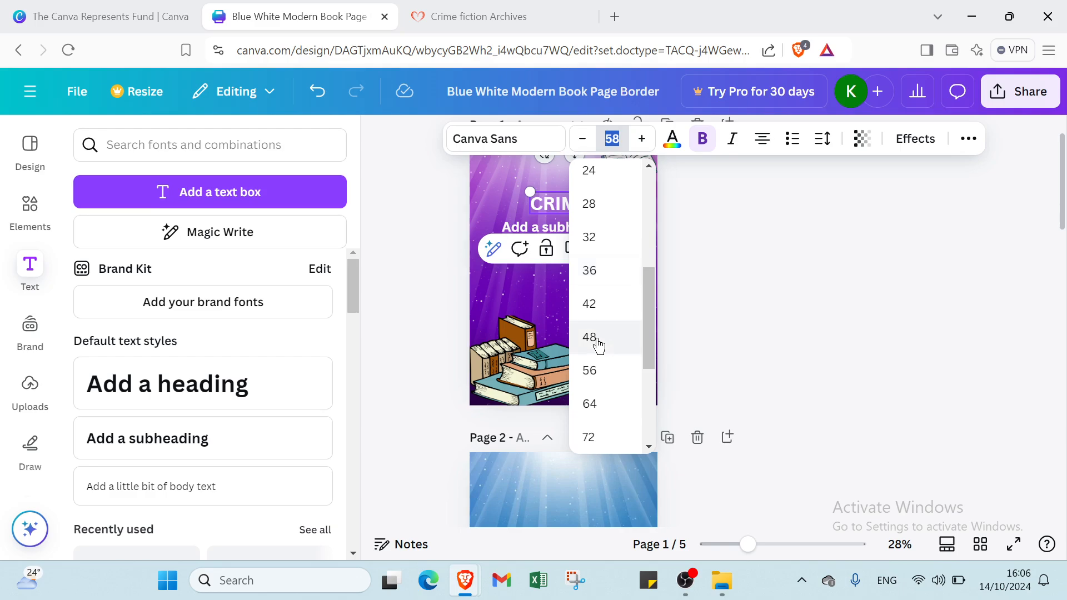
{"action": "left_click", "coordinate": [588, 405]}
{"action": "left_click", "coordinate": [688, 287]}
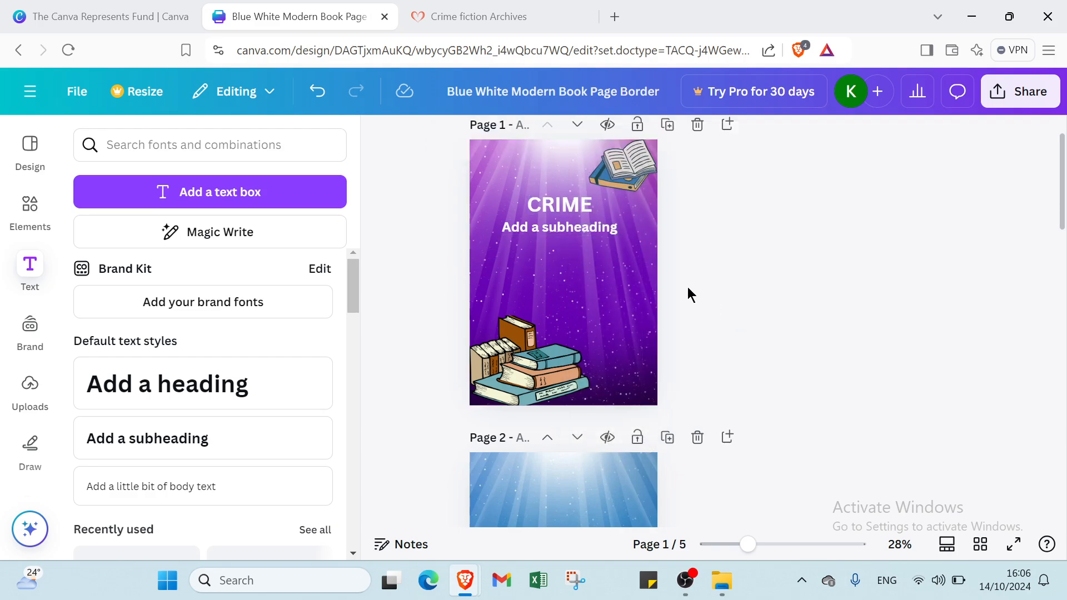
- Replace the subheading text with the author's name
{"action": "left_click", "coordinate": [587, 227]}
{"action": "left_click", "coordinate": [586, 228]}
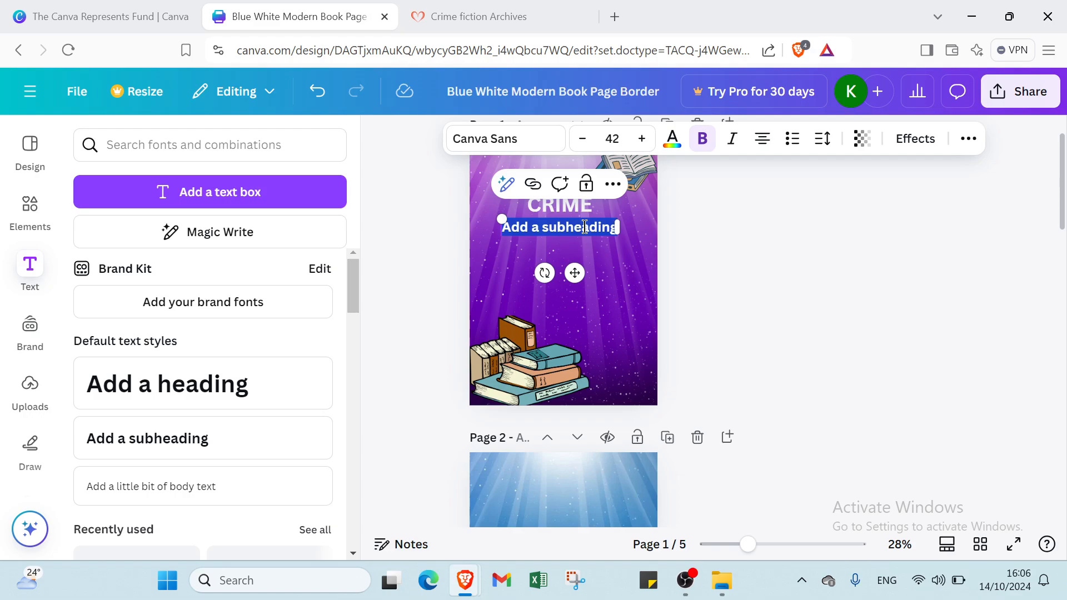
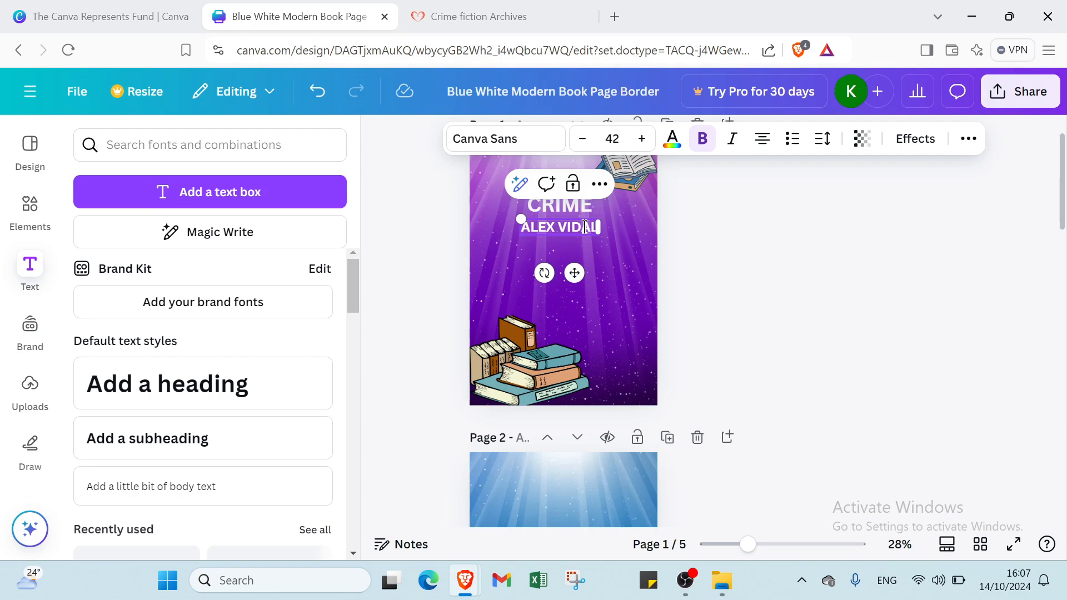
{"action": "left_click", "coordinate": [641, 340]}
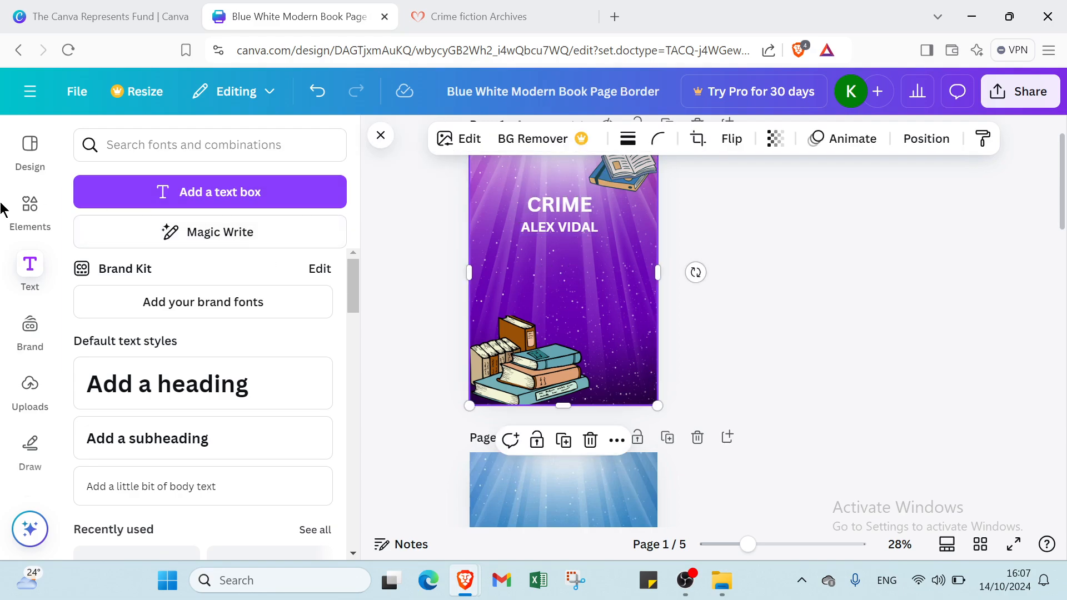
- Add the fingerprint graphic from Recently used and shrink it into the top-left corner
{"action": "left_click", "coordinate": [30, 211]}
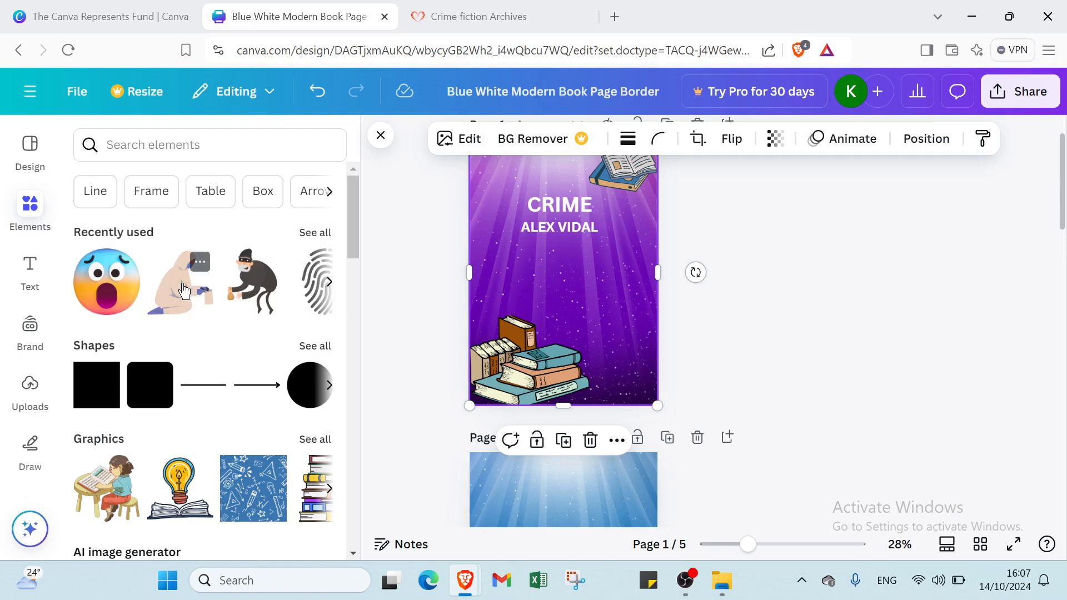
{"action": "left_click", "coordinate": [329, 281]}
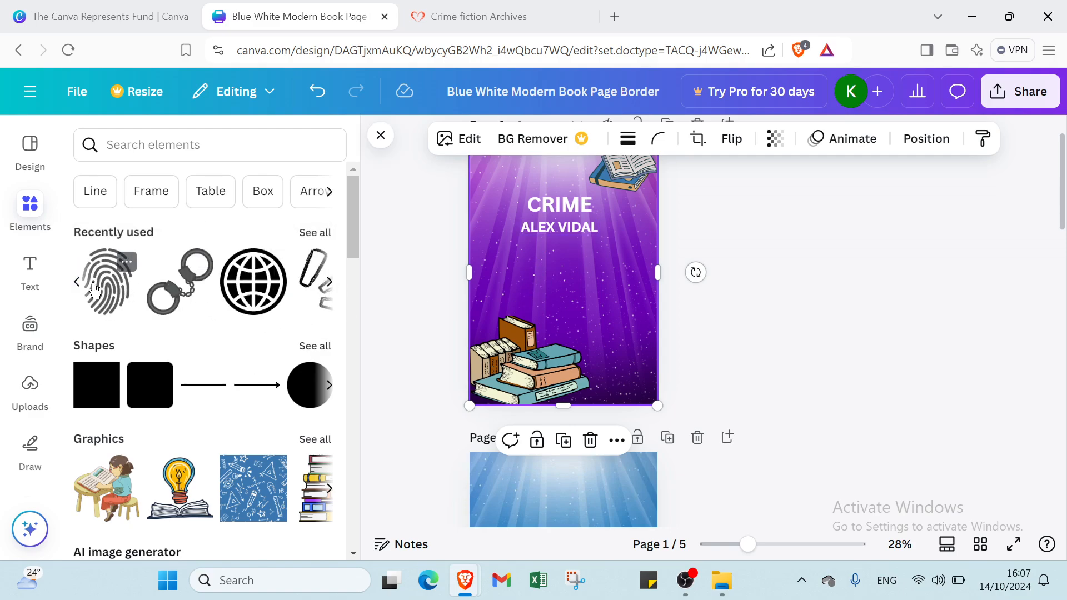
{"action": "left_click", "coordinate": [107, 281]}
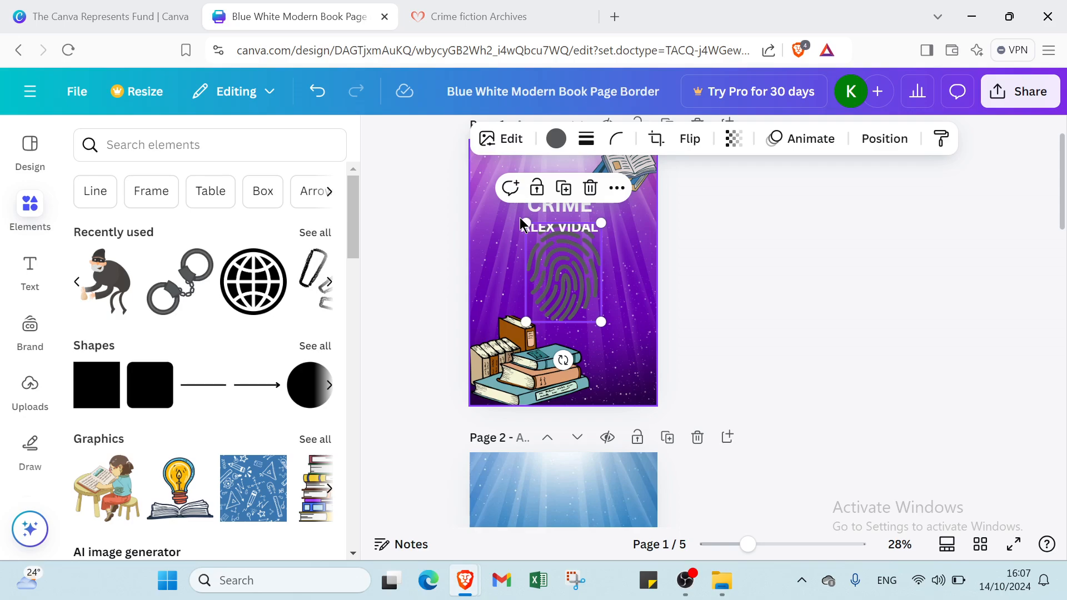
{"action": "left_click_drag", "start_coordinate": [526, 223], "coordinate": [482, 157]}
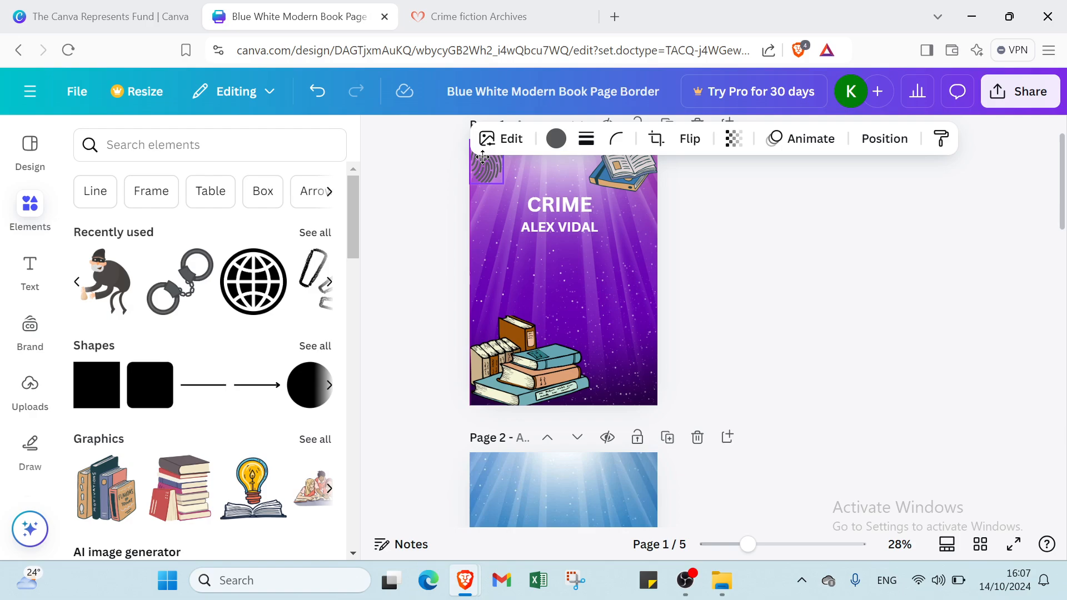
- Add the globe graphic, shrink it and place it in the bottom-right corner
{"action": "scroll", "coordinate": [550, 300], "scroll_direction": "up", "scroll_amount": 2}
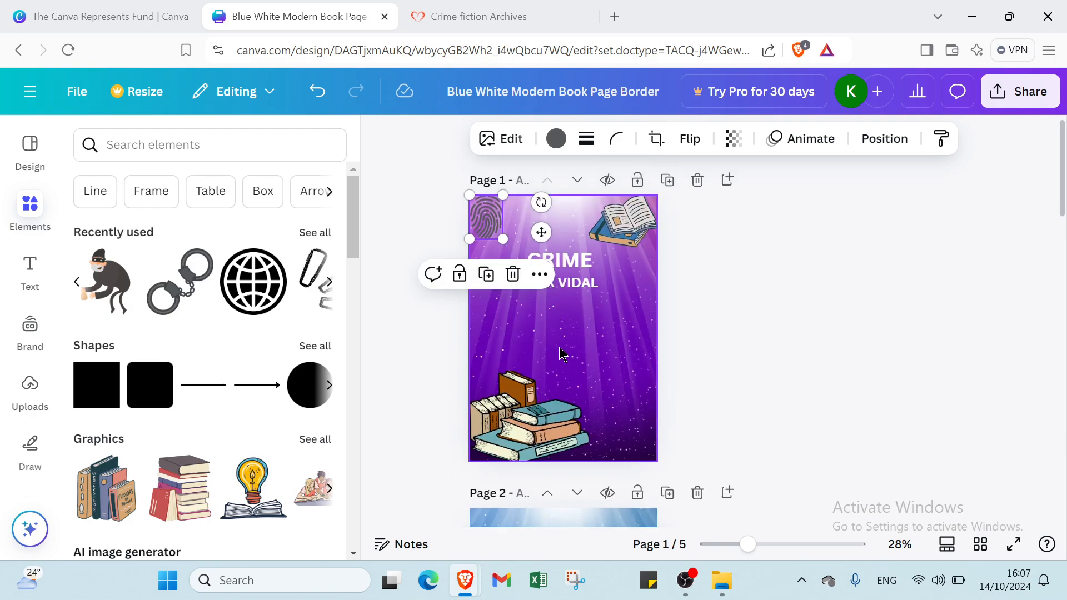
{"action": "left_click", "coordinate": [253, 282]}
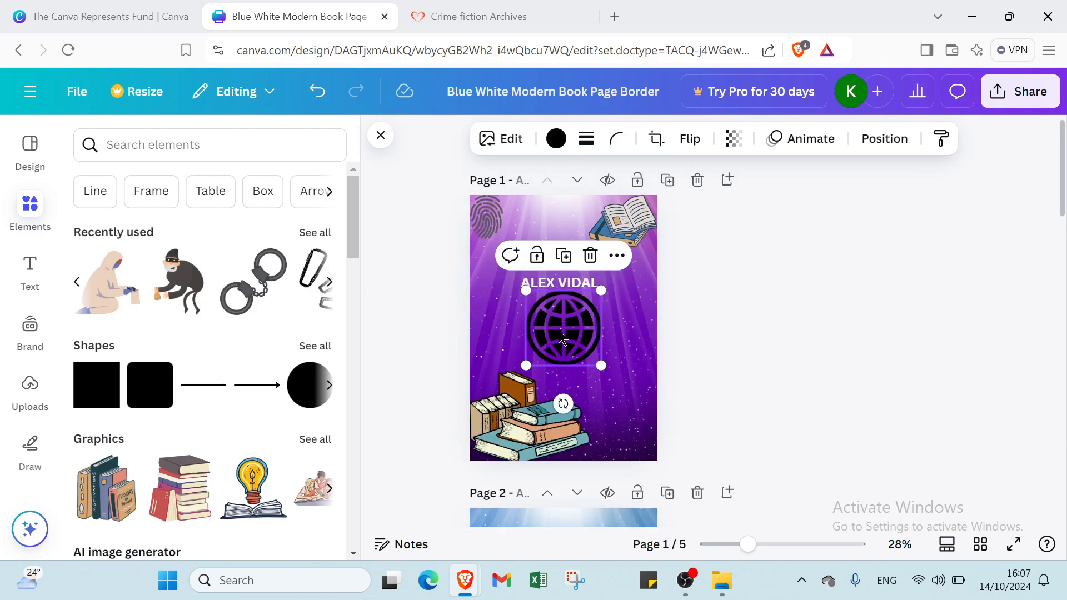
{"action": "left_click_drag", "start_coordinate": [559, 401], "coordinate": [504, 332]}
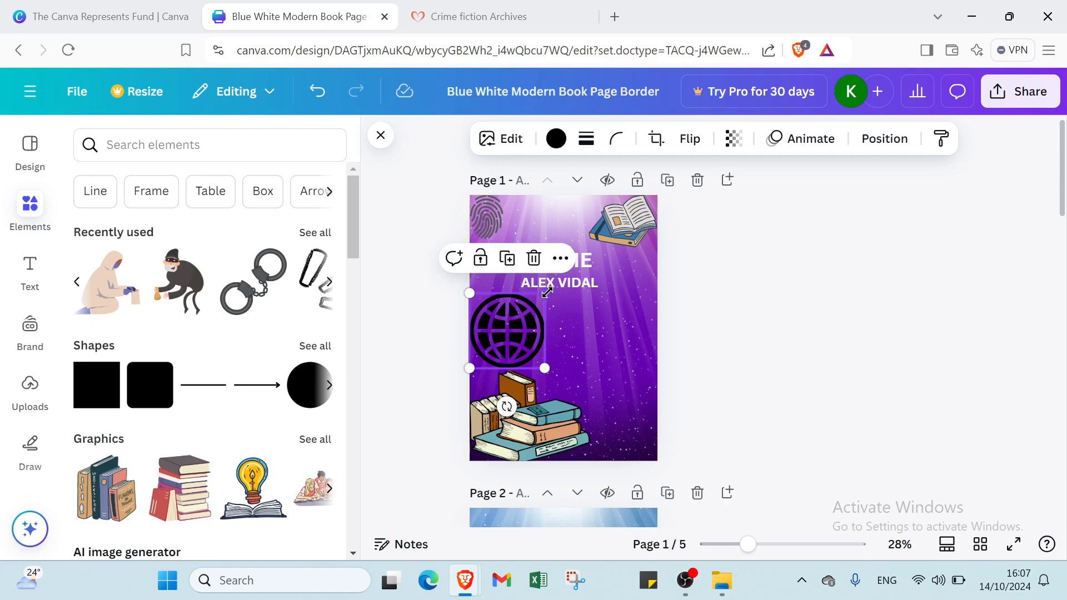
{"action": "left_click_drag", "start_coordinate": [545, 293], "coordinate": [532, 309]}
{"action": "left_click_drag", "start_coordinate": [518, 348], "coordinate": [641, 431]}
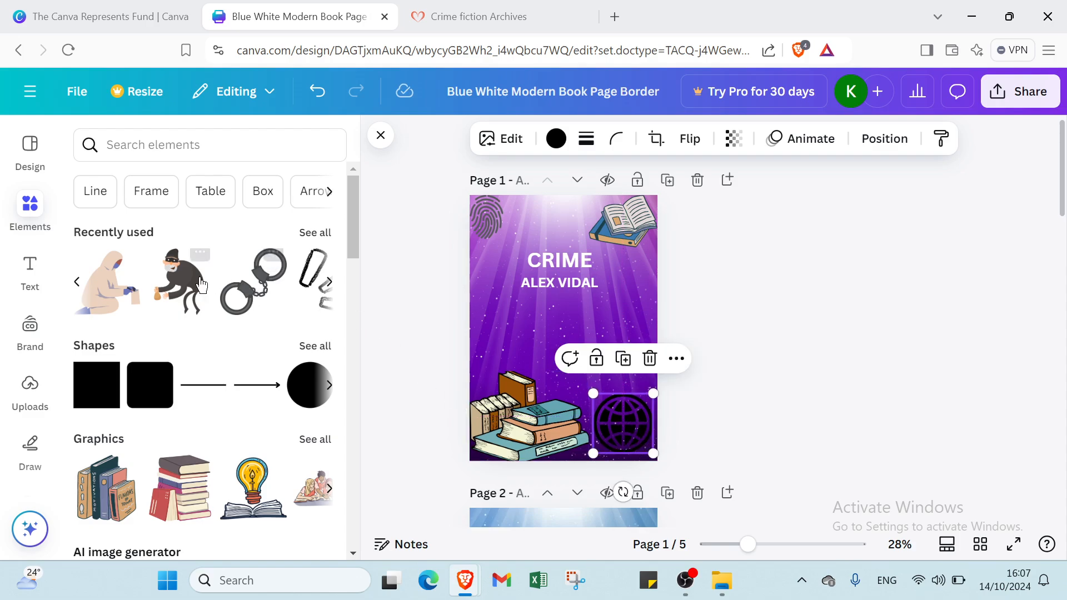
{"action": "left_click", "coordinate": [327, 283]}
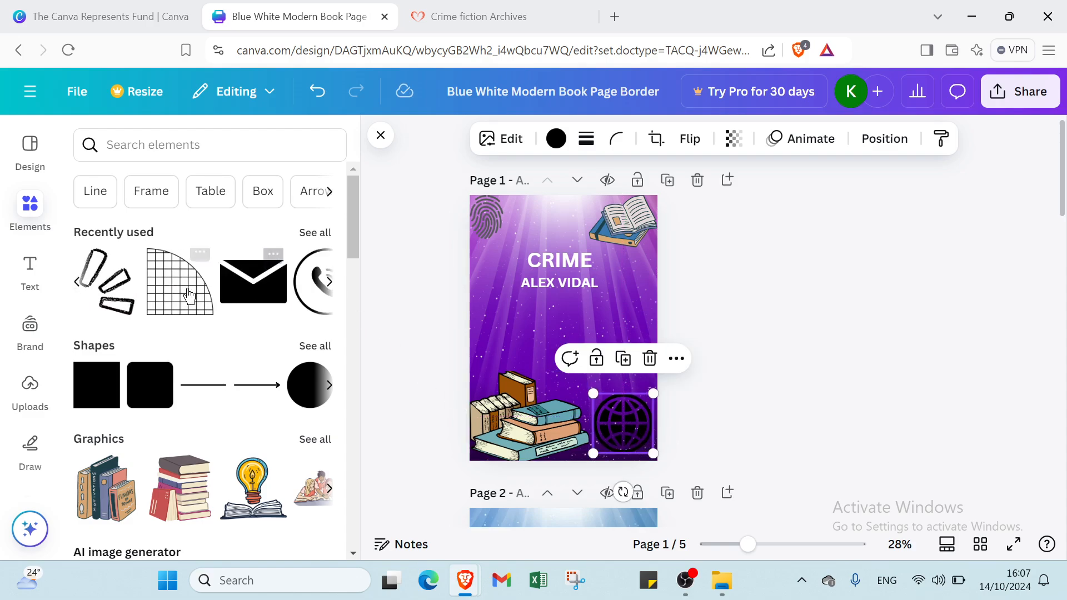
{"action": "left_click", "coordinate": [77, 283]}
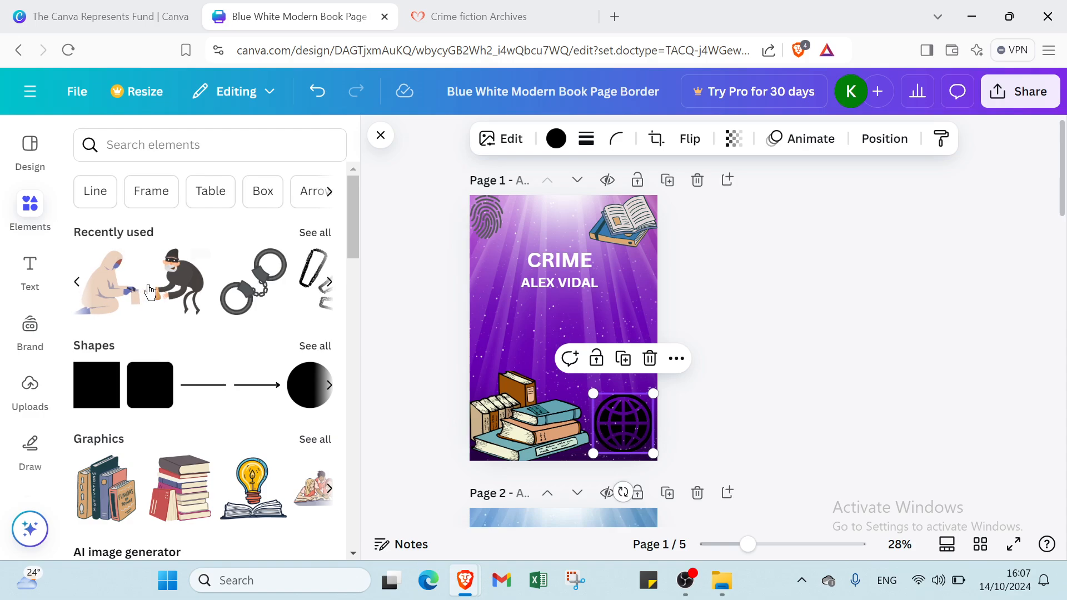
- Add the handcuffs graphic to the cover, shrink it and move it toward the left side
{"action": "left_click", "coordinate": [259, 292]}
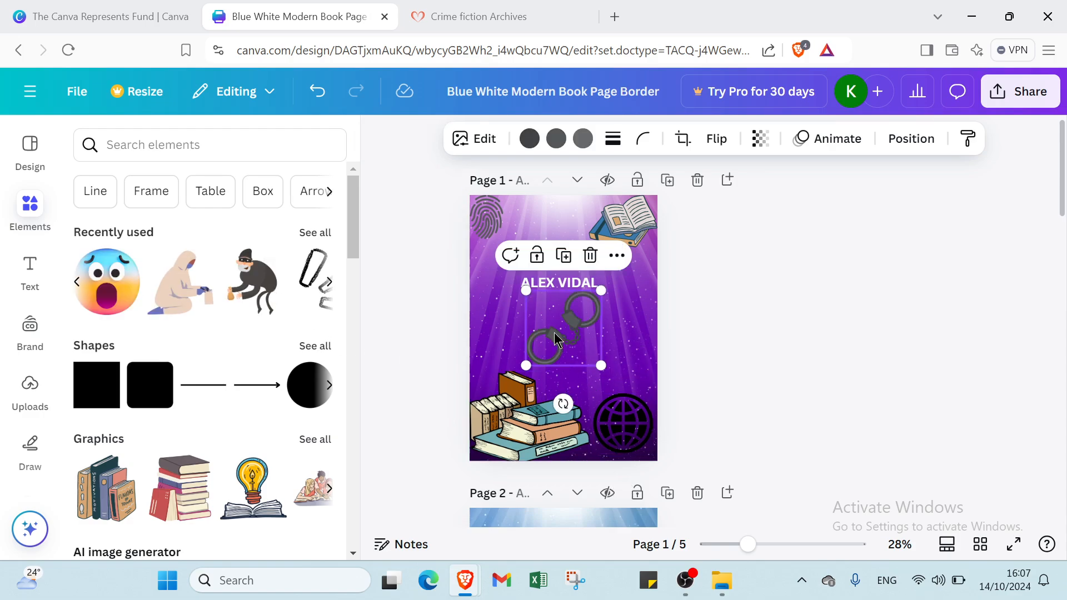
{"action": "left_click_drag", "start_coordinate": [554, 332], "coordinate": [505, 336]}
{"action": "mouse_move", "coordinate": [543, 306]}
{"action": "left_mouse_down"}
{"action": "mouse_move", "coordinate": [539, 323]}
{"action": "mouse_move", "coordinate": [527, 319]}
{"action": "left_mouse_up"}
{"action": "left_click", "coordinate": [538, 326]}
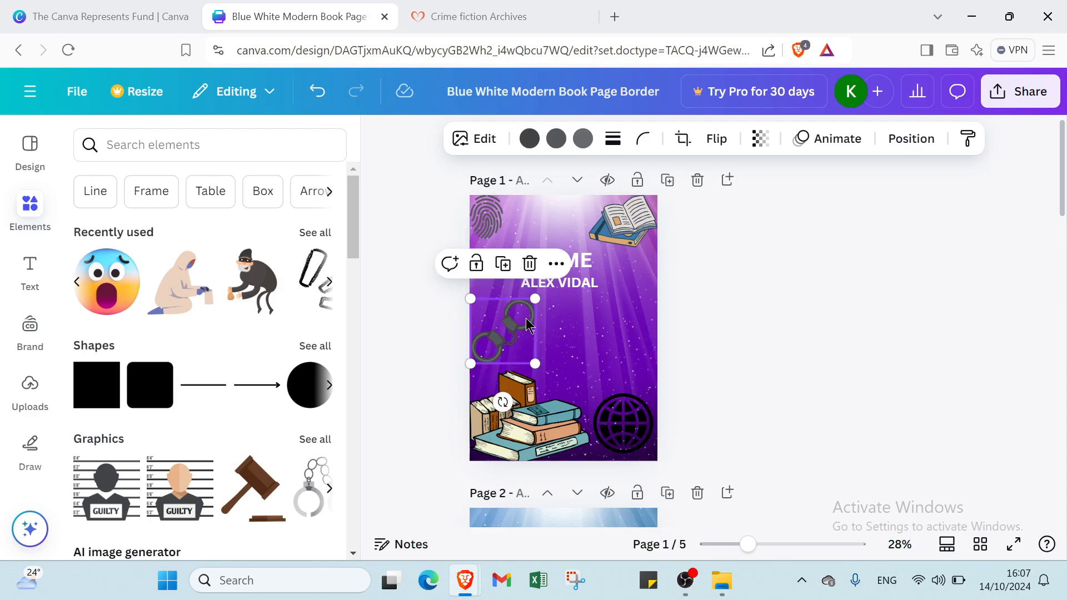
- Add a small exclamation-mark graphic on the cover's right side, beside the title
{"action": "left_click", "coordinate": [305, 286]}
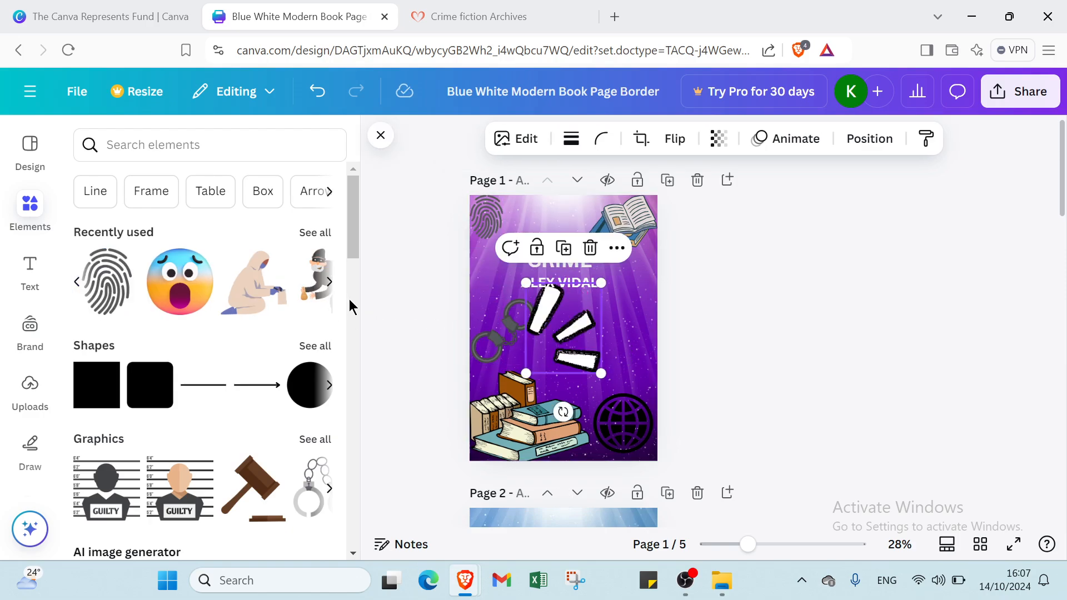
{"action": "left_click_drag", "start_coordinate": [526, 283], "coordinate": [551, 314]}
{"action": "left_click_drag", "start_coordinate": [578, 353], "coordinate": [629, 330]}
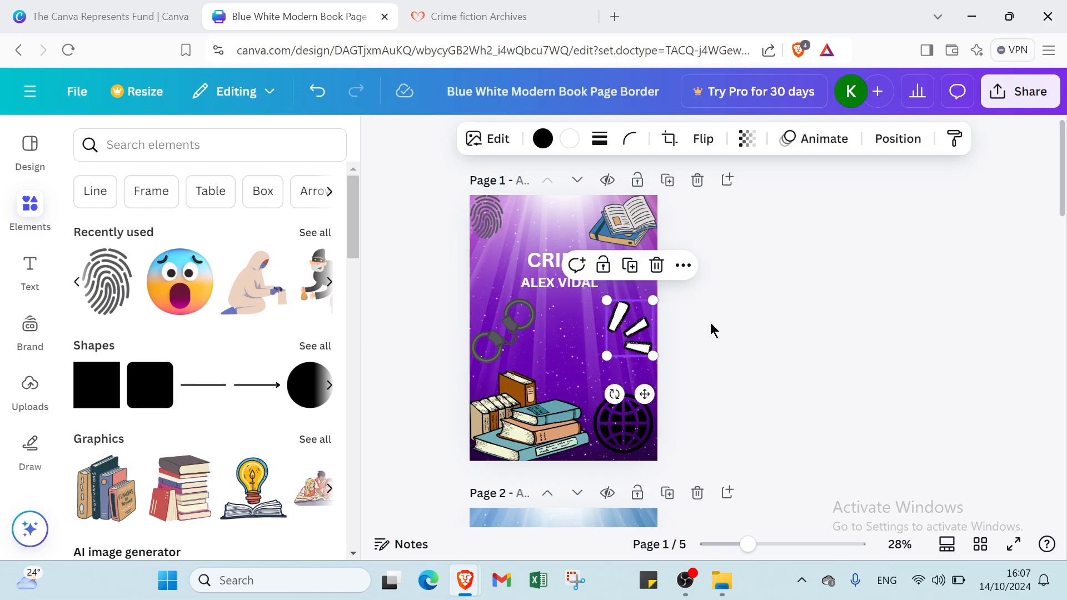
{"action": "left_click", "coordinate": [711, 331]}
{"action": "scroll", "coordinate": [639, 356], "scroll_direction": "down", "scroll_amount": 2}
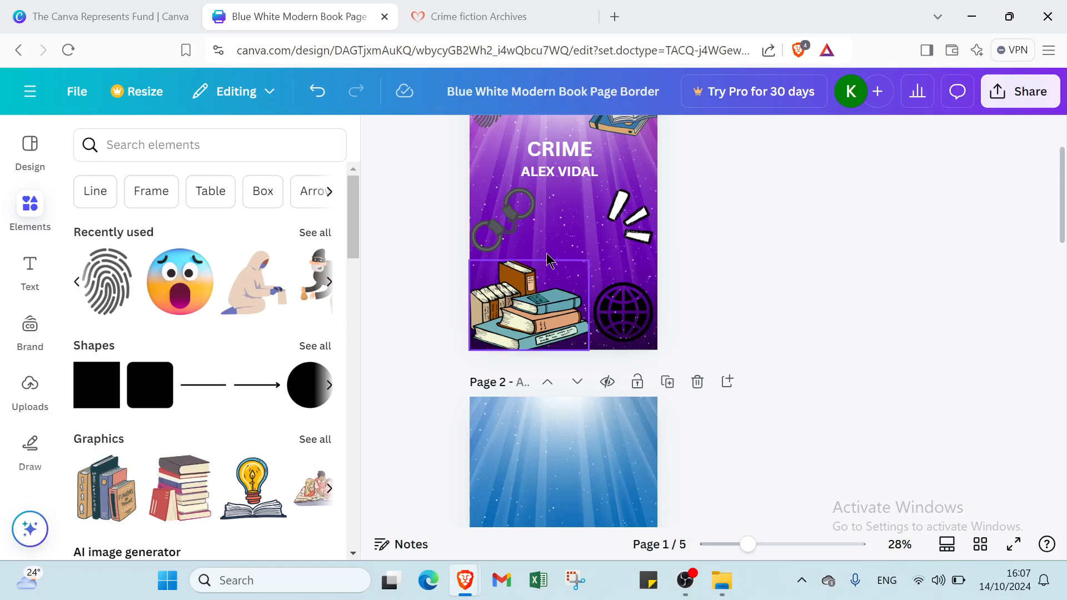
- Place the hooded figure at bottom-left and the thief at bottom-right of page 2
{"action": "scroll", "coordinate": [604, 380], "scroll_direction": "down", "scroll_amount": 4}
{"action": "left_click", "coordinate": [559, 332]}
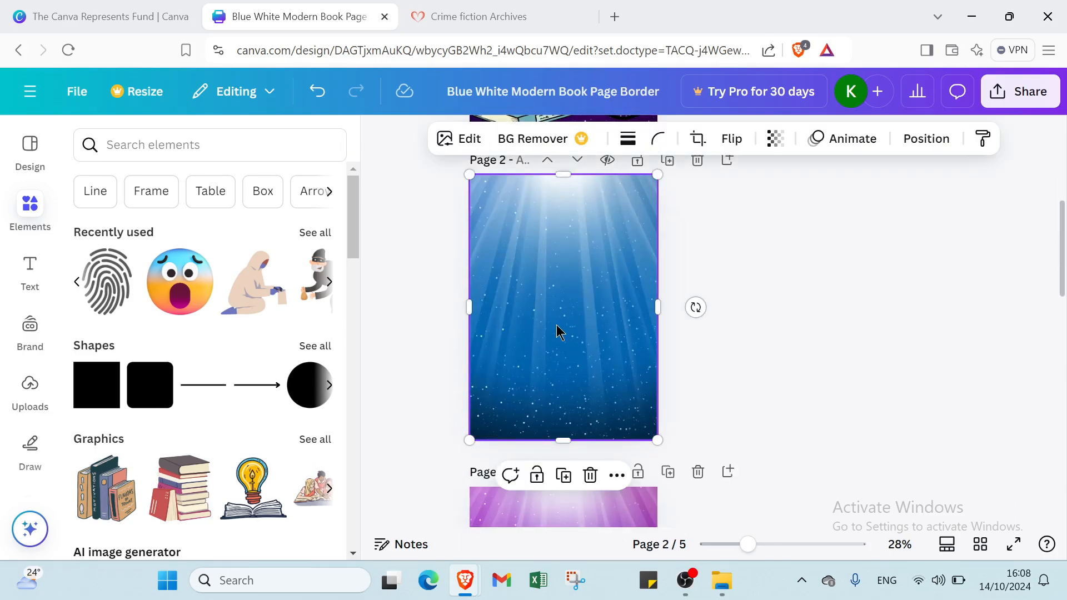
{"action": "left_click", "coordinate": [273, 284]}
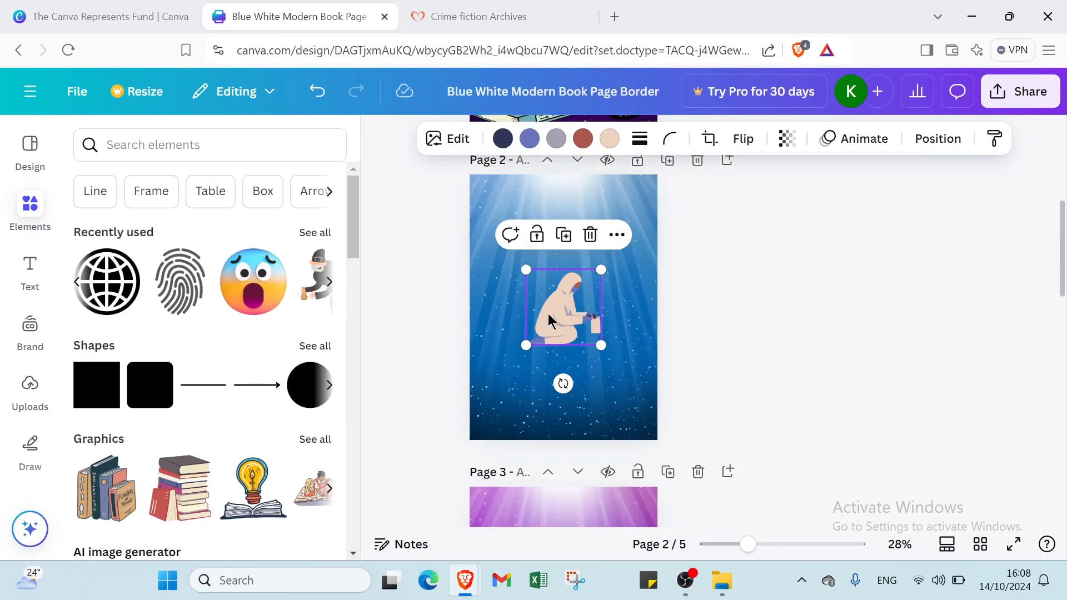
{"action": "left_click_drag", "start_coordinate": [553, 314], "coordinate": [498, 400]}
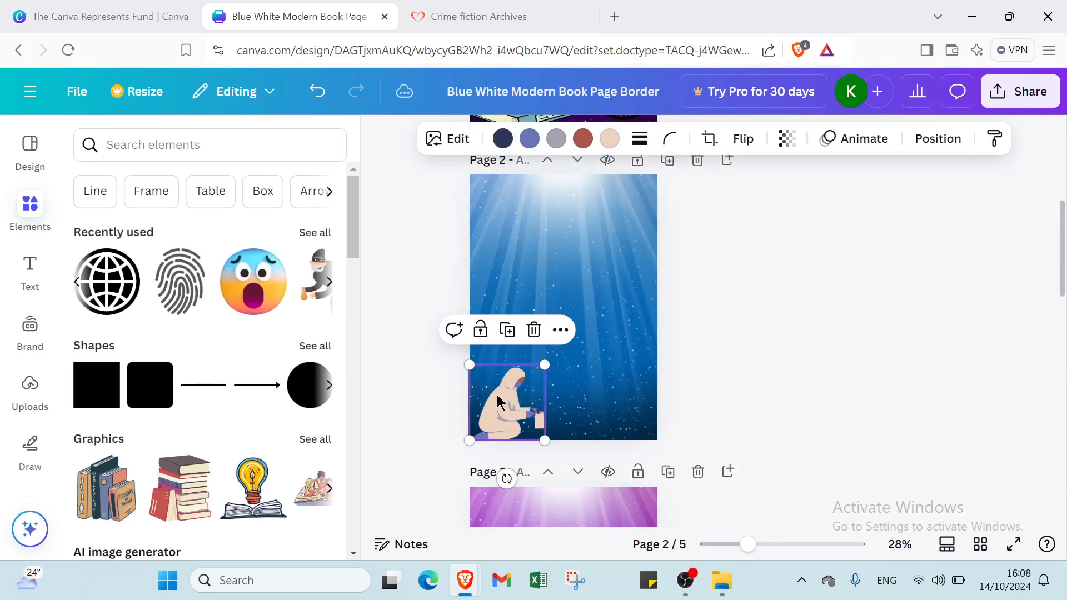
{"action": "left_click", "coordinate": [314, 296]}
{"action": "left_click_drag", "start_coordinate": [550, 331], "coordinate": [590, 396]}
{"action": "left_click", "coordinate": [568, 312]}
{"action": "left_click", "coordinate": [571, 274]}
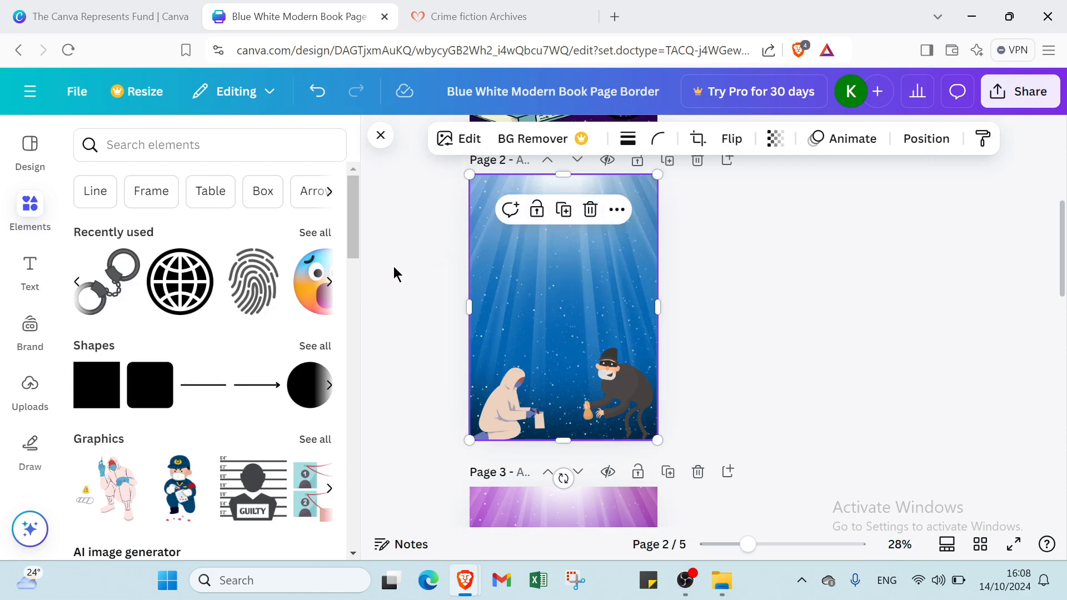
- Add a shocked-face emoji to page 2, shrinking it and centring it above the figures
{"action": "left_click", "coordinate": [314, 301]}
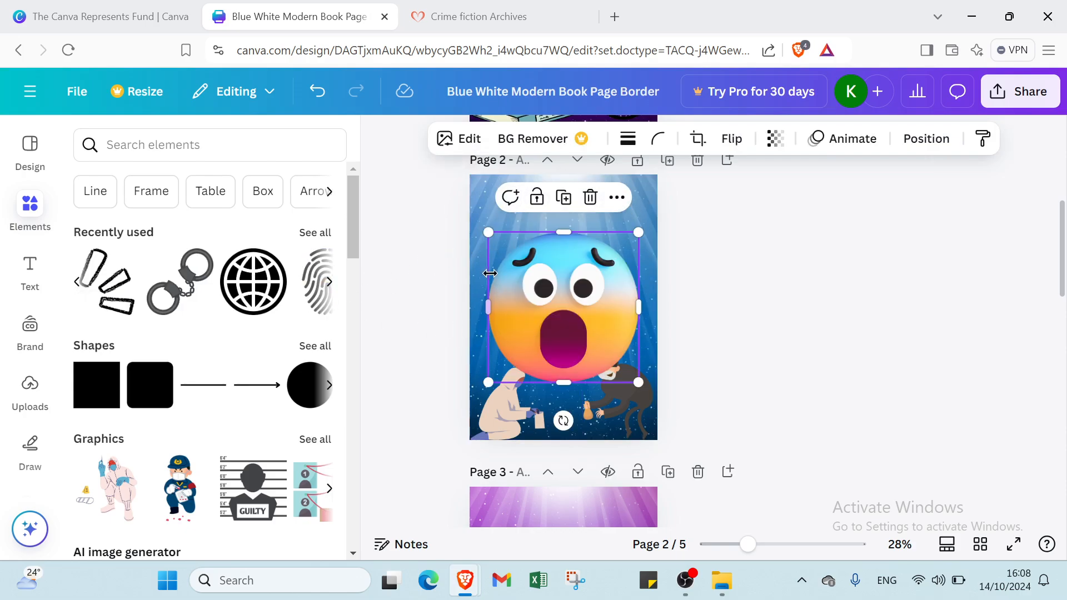
{"action": "left_click_drag", "start_coordinate": [489, 234], "coordinate": [536, 297]}
{"action": "left_click_drag", "start_coordinate": [581, 334], "coordinate": [542, 291]}
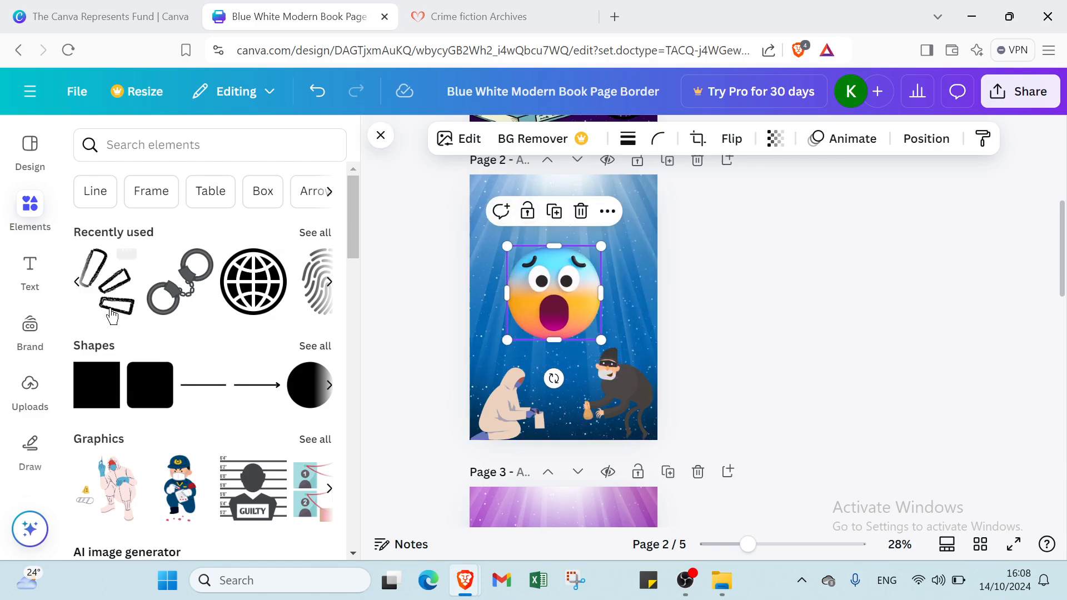
{"action": "left_click", "coordinate": [30, 272]}
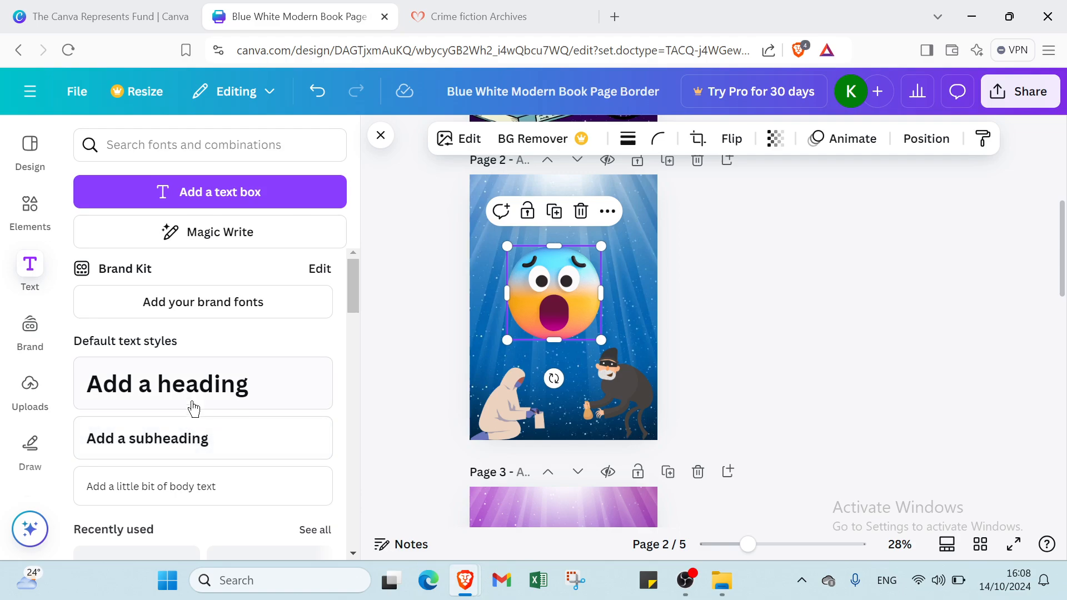
- Add a heading at the top of page 2 reading 'DONT BE AFRAID ITS JUST ABOOK'
{"action": "left_click", "coordinate": [239, 405]}
{"action": "left_click", "coordinate": [648, 340]}
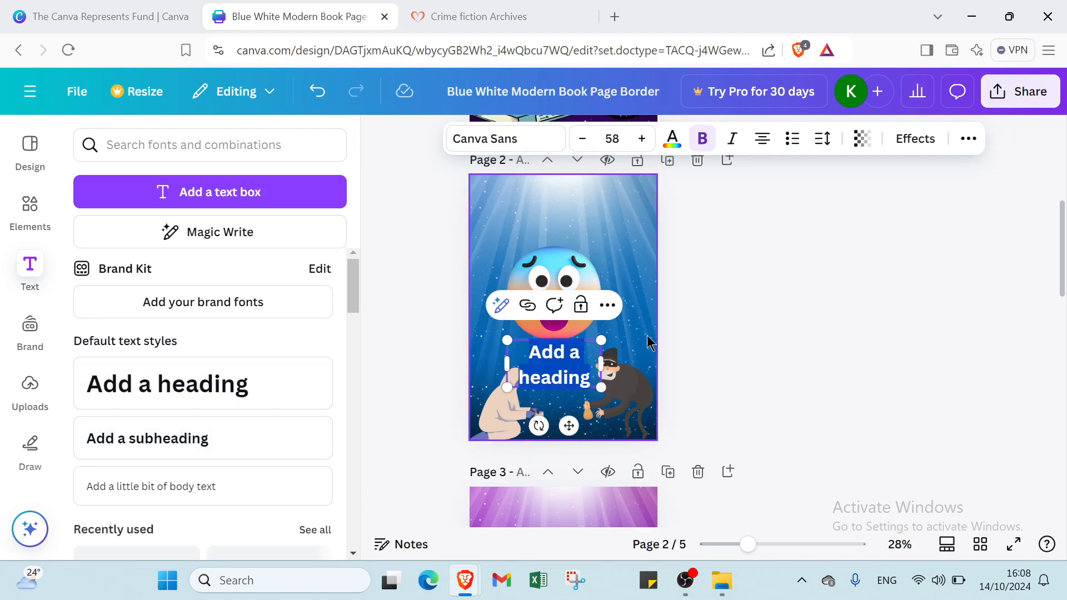
{"action": "left_click_drag", "start_coordinate": [574, 356], "coordinate": [567, 204]}
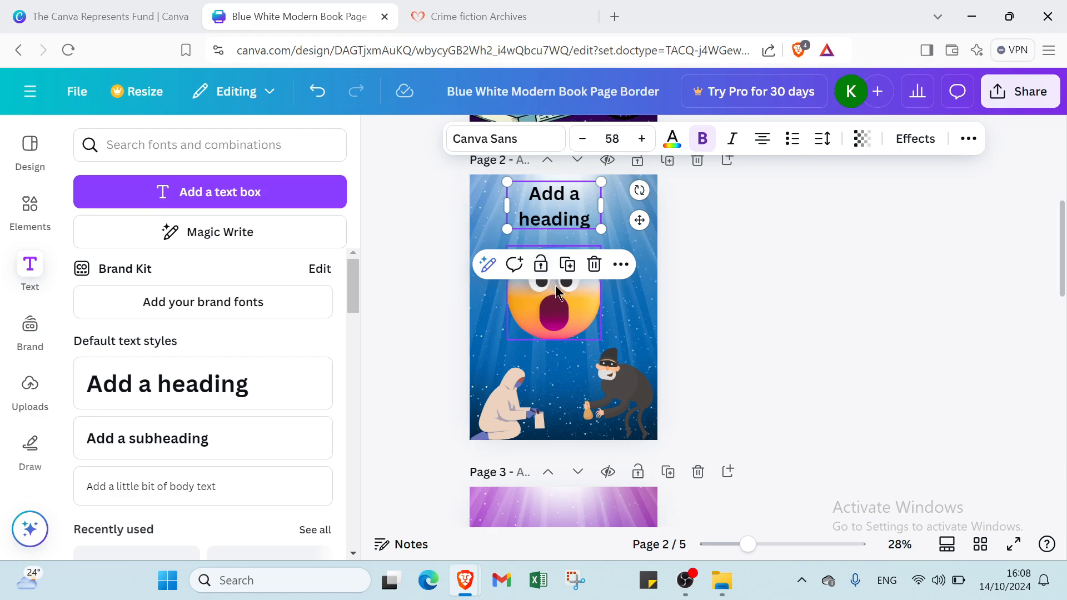
{"action": "left_click_drag", "start_coordinate": [559, 298], "coordinate": [559, 315]}
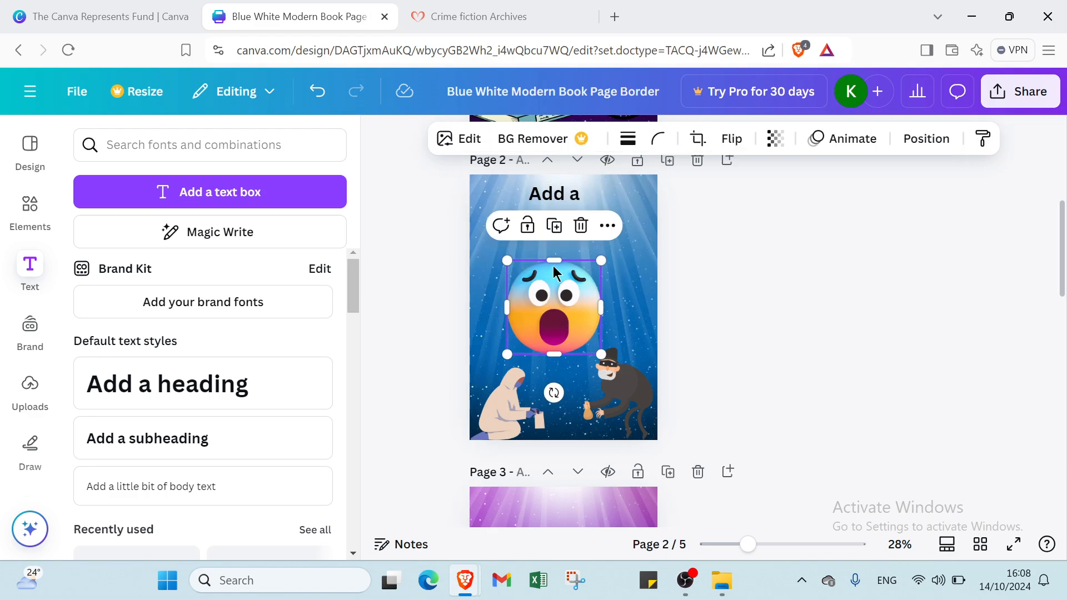
{"action": "left_click", "coordinate": [542, 199]}
{"action": "left_click", "coordinate": [541, 199]}
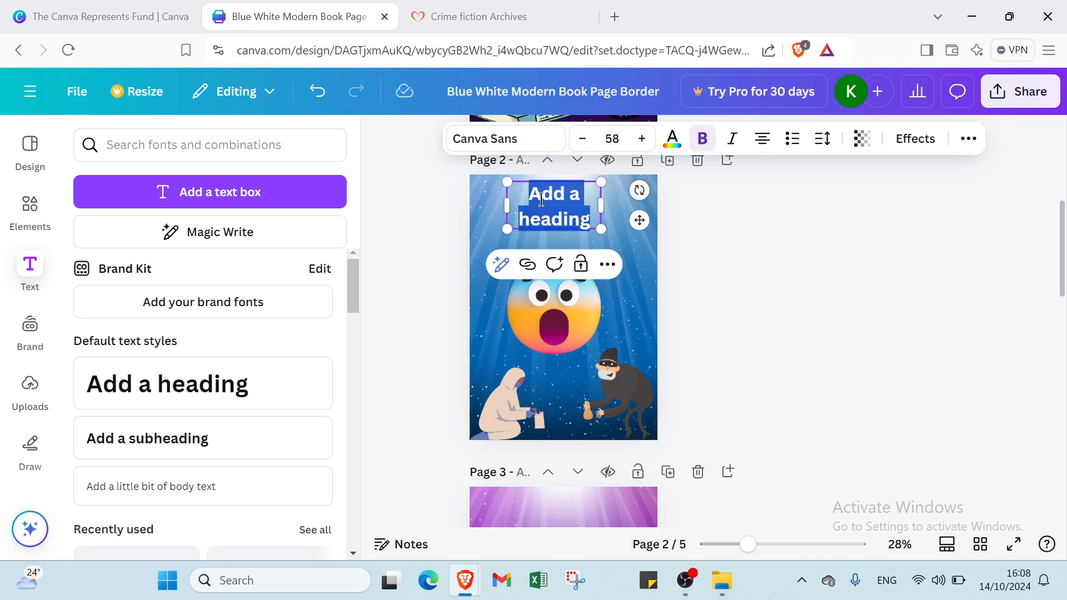
{"action": "type", "text": "D"}
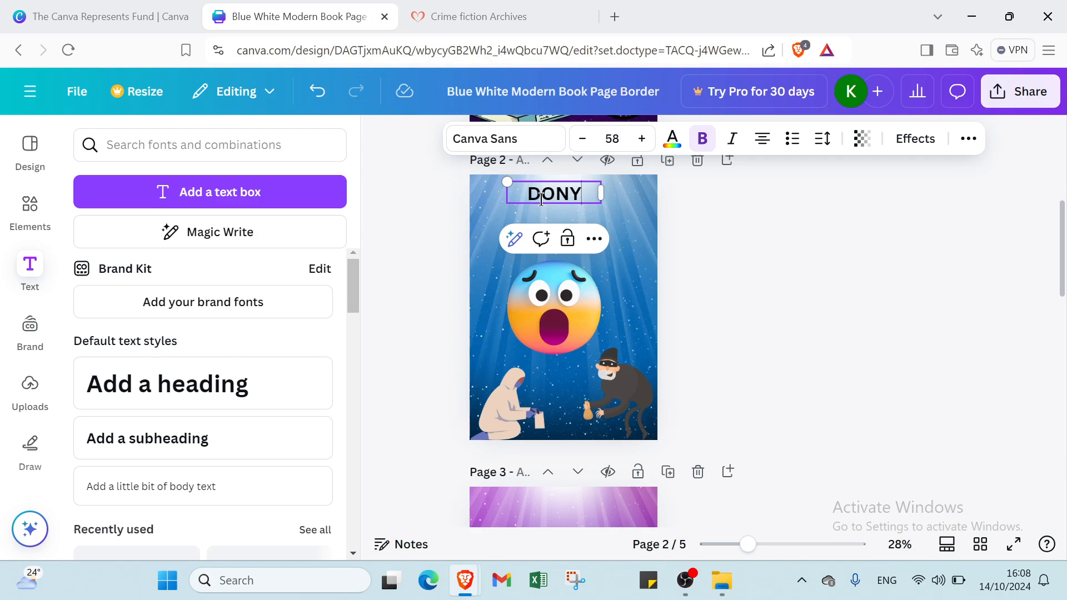
{"action": "type", "text": "ONT BE AFRAID"}
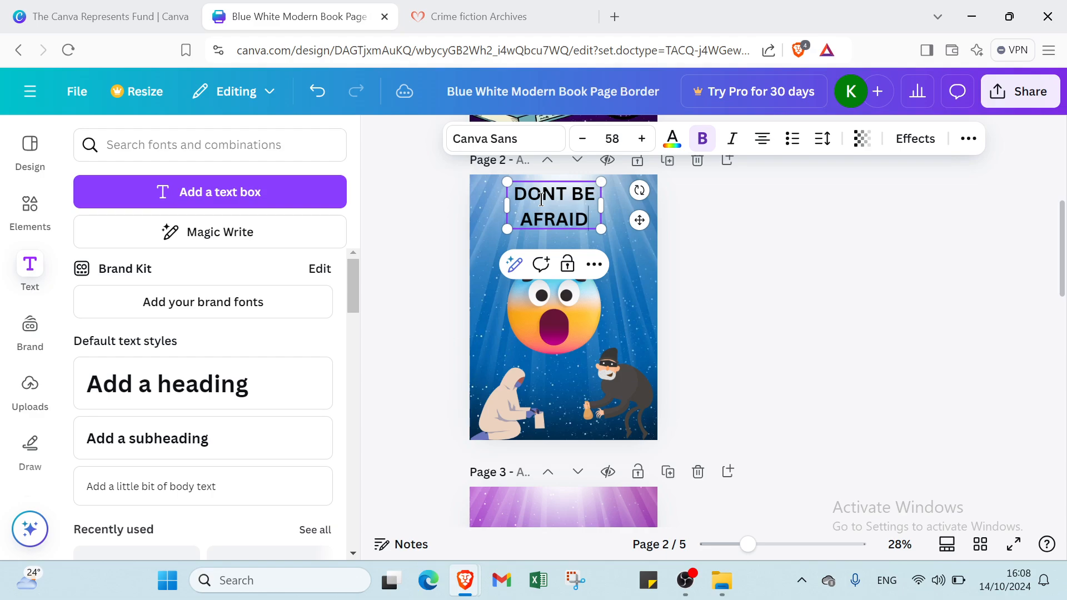
{"action": "type", "text": " ITS "}
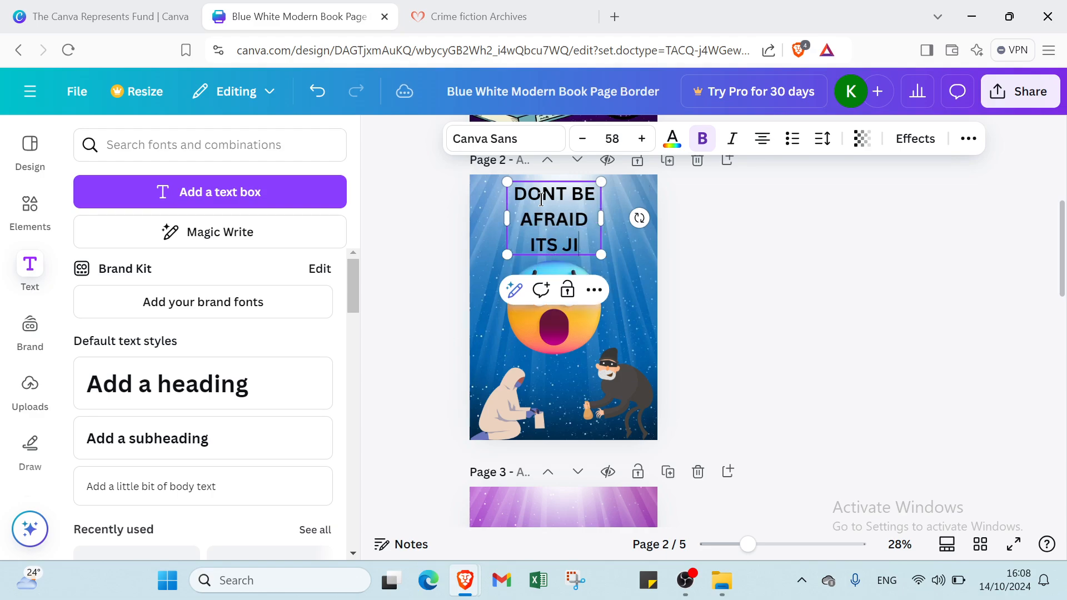
{"action": "type", "text": "JUST AB"}
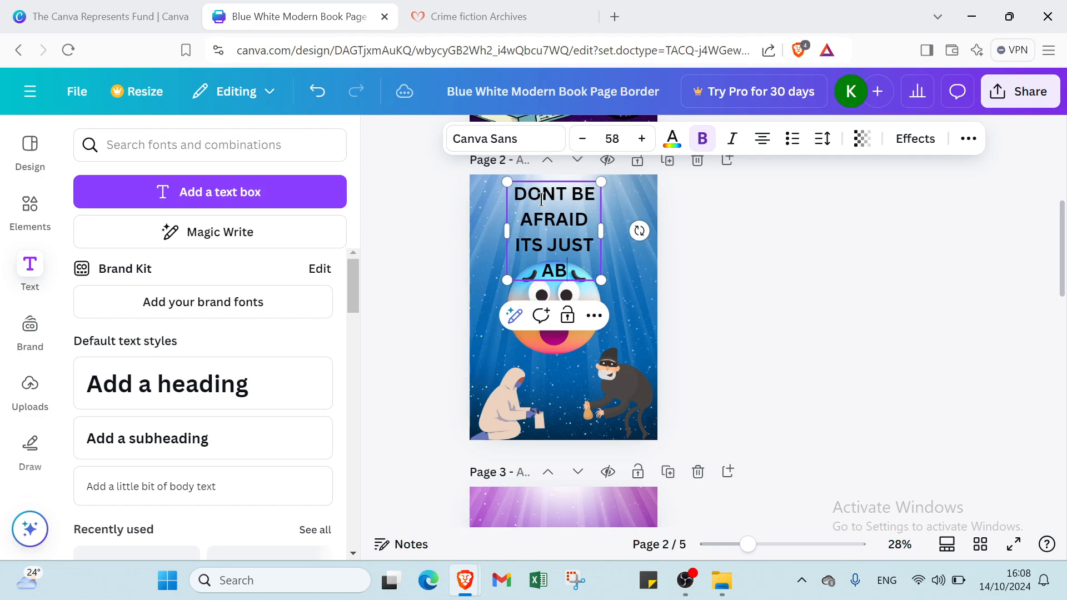
{"action": "type", "text": "OOK"}
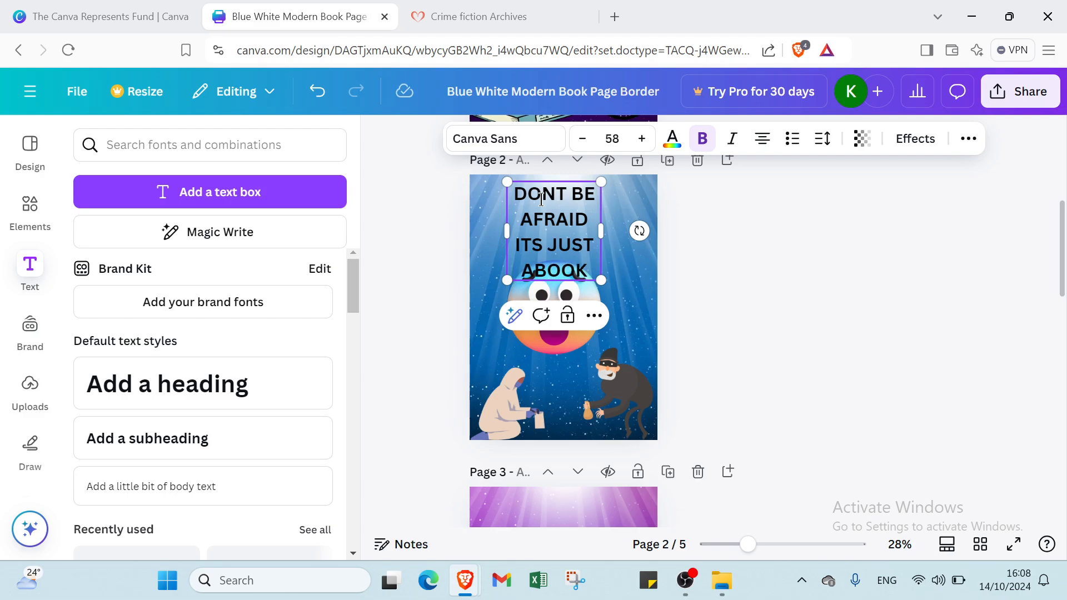
{"action": "left_click", "coordinate": [747, 281]}
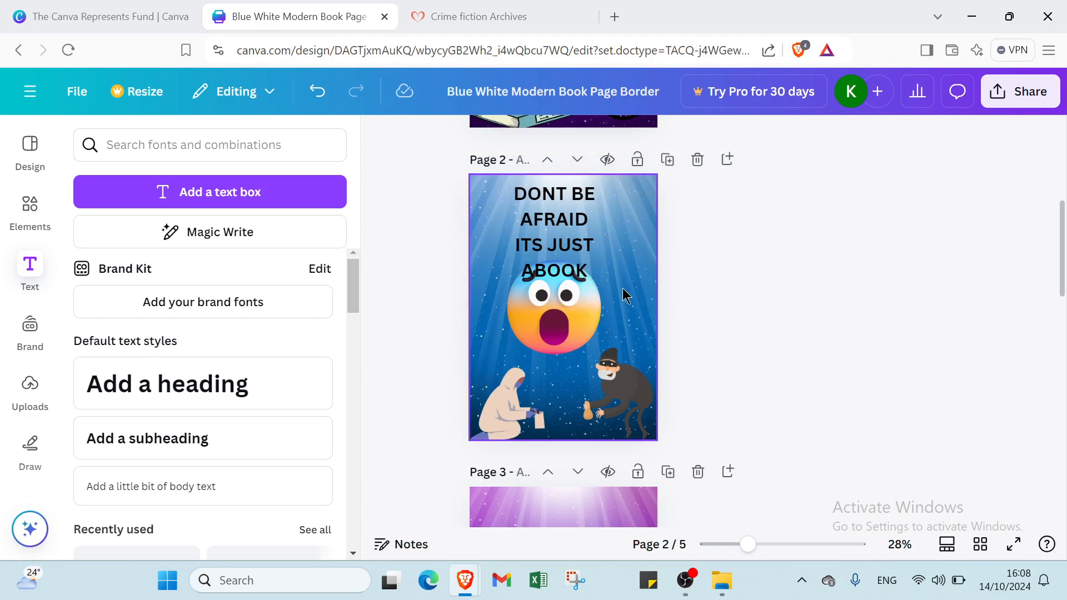
- Set the heading's font size to 42 and centre it horizontally on the page
{"action": "left_click", "coordinate": [569, 201]}
{"action": "left_click", "coordinate": [612, 138]}
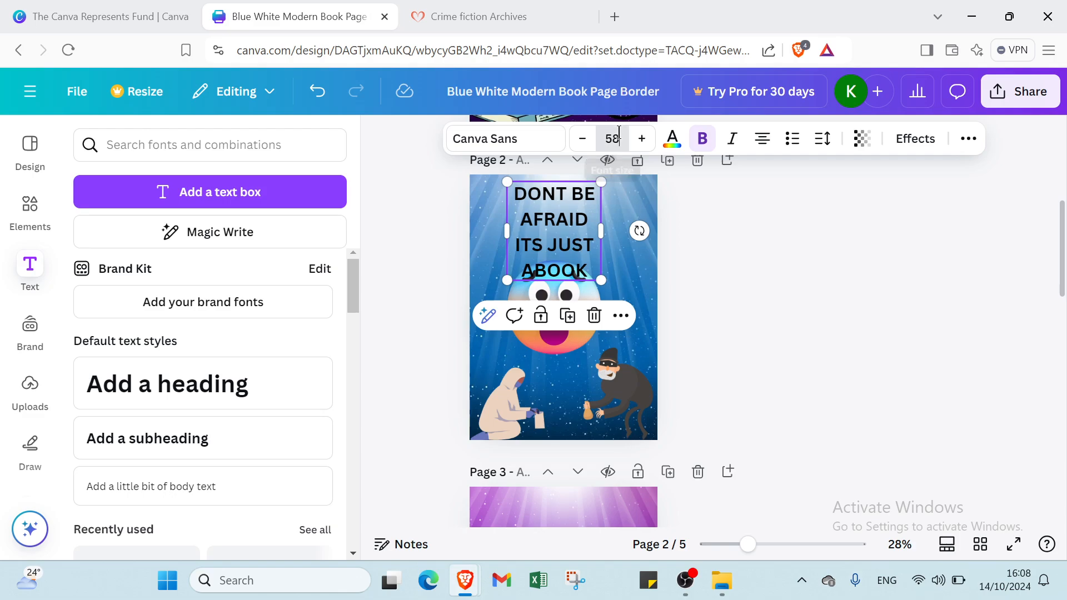
{"action": "scroll", "coordinate": [605, 370], "scroll_direction": "down", "scroll_amount": 4}
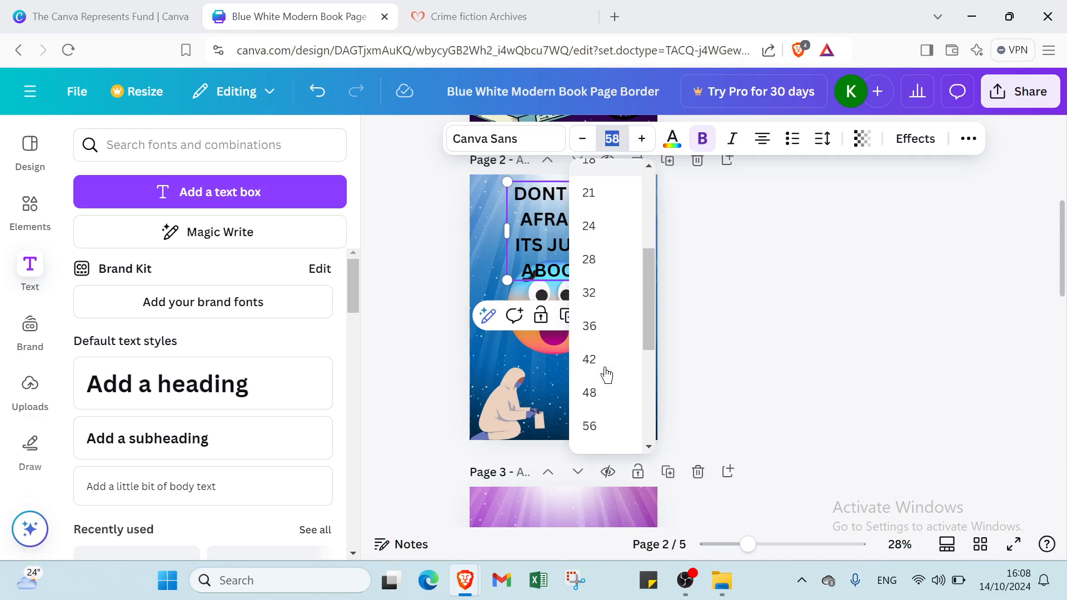
{"action": "left_click", "coordinate": [593, 367]}
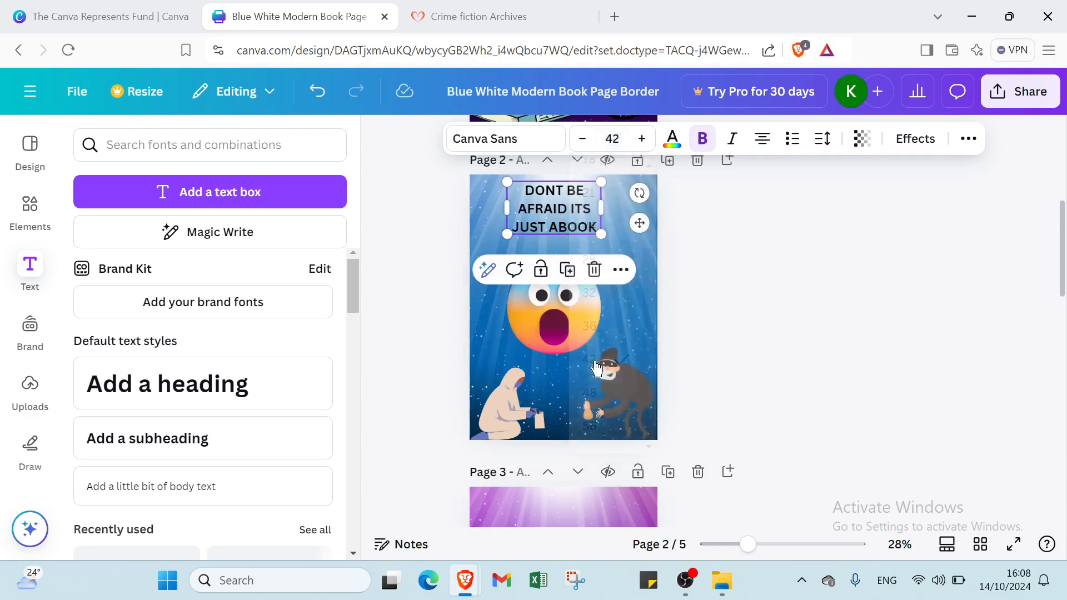
{"action": "left_click", "coordinate": [728, 278]}
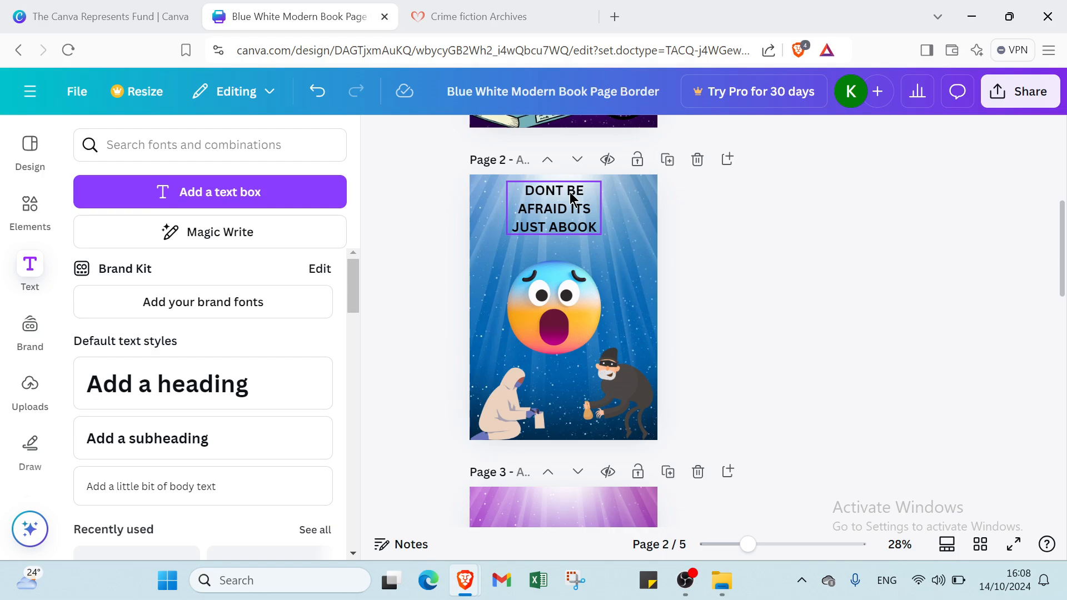
{"action": "left_click_drag", "start_coordinate": [569, 192], "coordinate": [577, 192]}
- Add a heading text box to page 3 and move it toward the top
{"action": "left_click", "coordinate": [713, 205]}
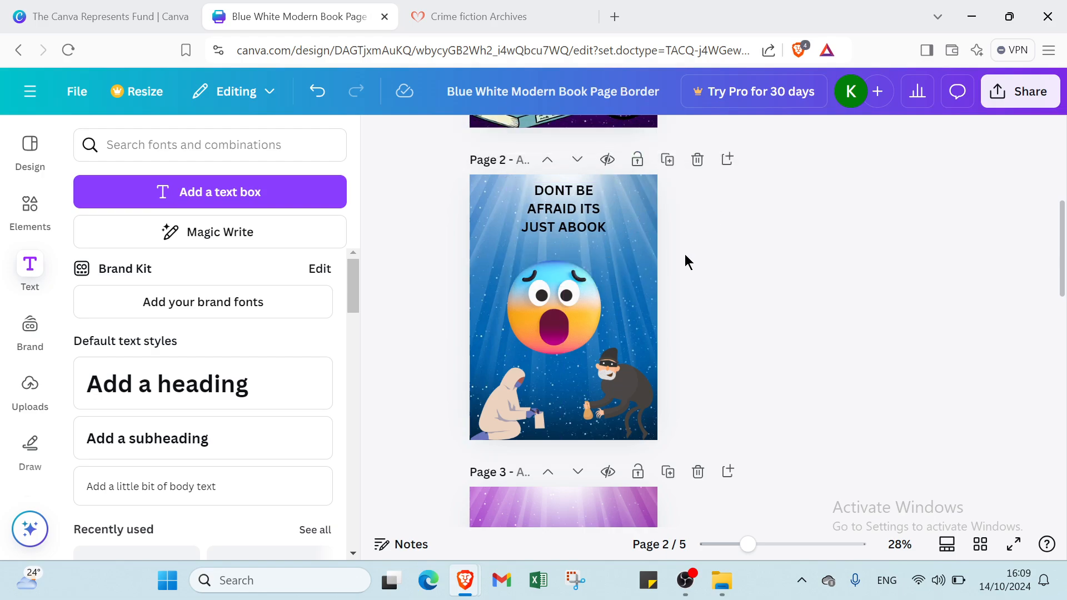
{"action": "scroll", "coordinate": [673, 272], "scroll_direction": "down", "scroll_amount": 3}
{"action": "scroll", "coordinate": [651, 306], "scroll_direction": "down", "scroll_amount": 3}
{"action": "left_click", "coordinate": [556, 325]}
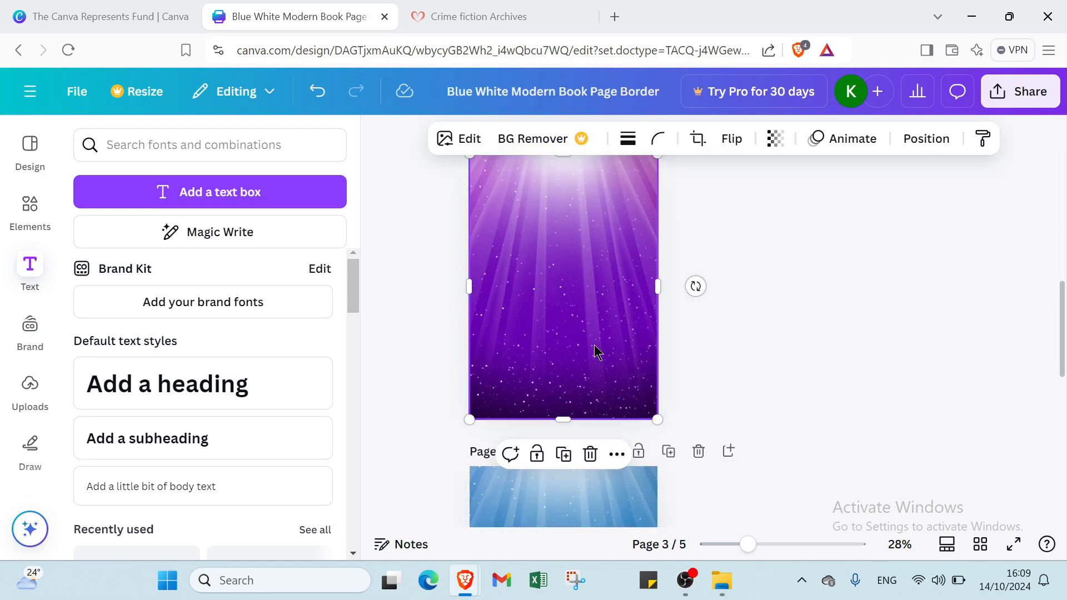
{"action": "scroll", "coordinate": [594, 347], "scroll_direction": "down", "scroll_amount": 4}
{"action": "scroll", "coordinate": [590, 342], "scroll_direction": "down", "scroll_amount": 3}
{"action": "scroll", "coordinate": [587, 344], "scroll_direction": "up", "scroll_amount": 10}
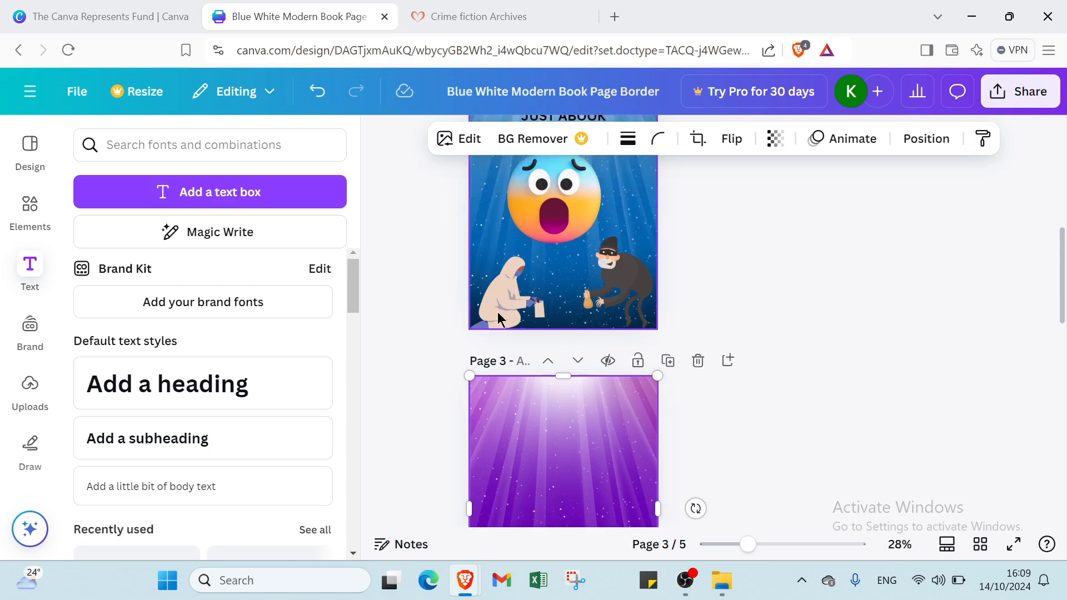
{"action": "left_click", "coordinate": [192, 383]}
{"action": "left_click", "coordinate": [778, 437]}
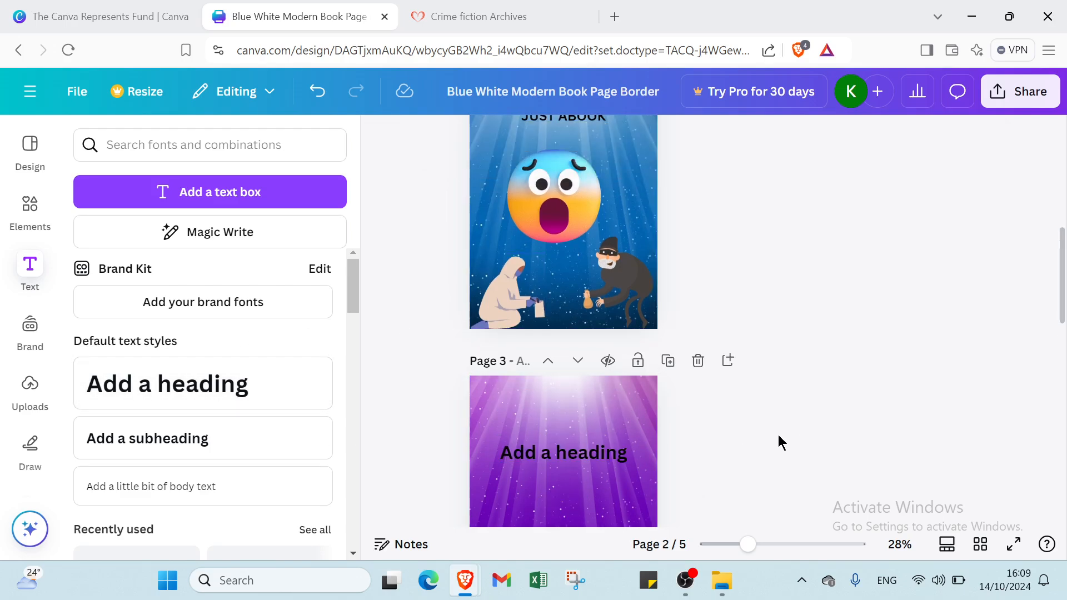
{"action": "left_click_drag", "start_coordinate": [618, 463], "coordinate": [619, 404]}
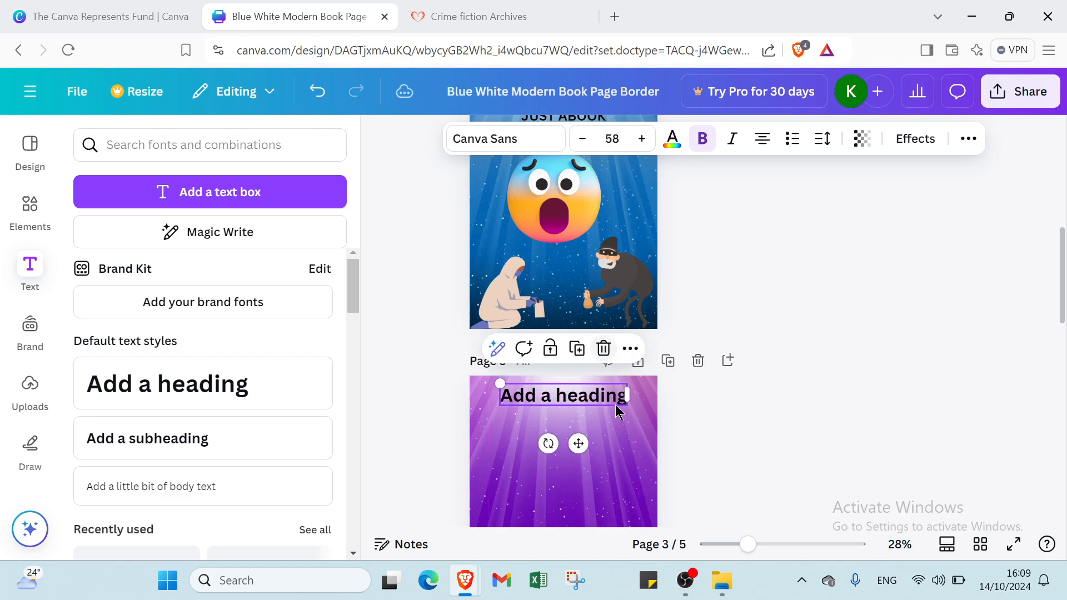
- Make the page 3 heading text white
{"action": "double_click", "coordinate": [603, 404]}
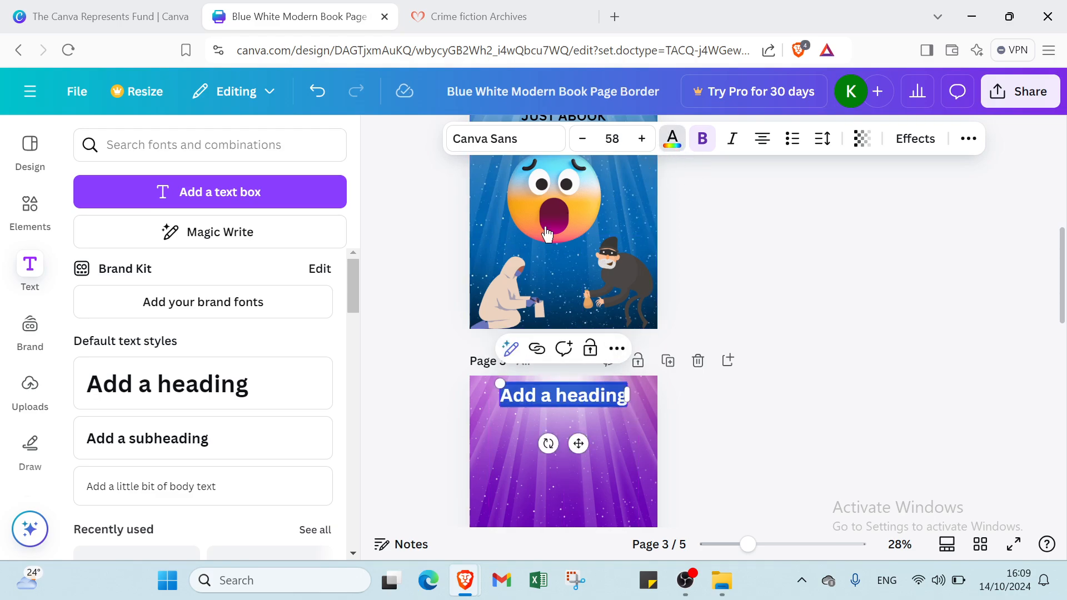
{"action": "left_click", "coordinate": [673, 138]}
{"action": "left_click", "coordinate": [269, 360]}
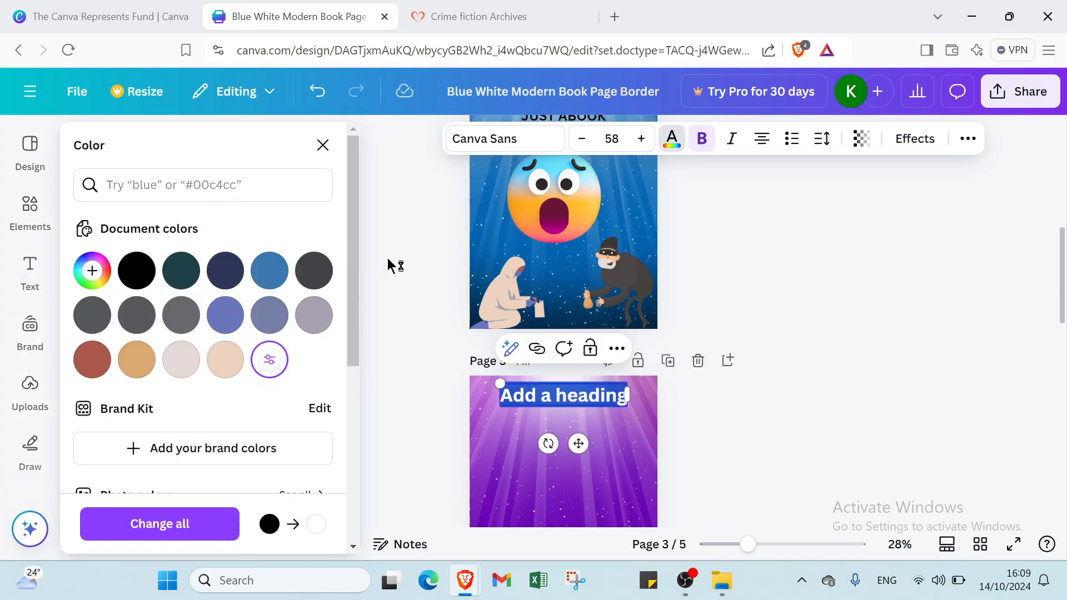
{"action": "left_click", "coordinate": [612, 138]}
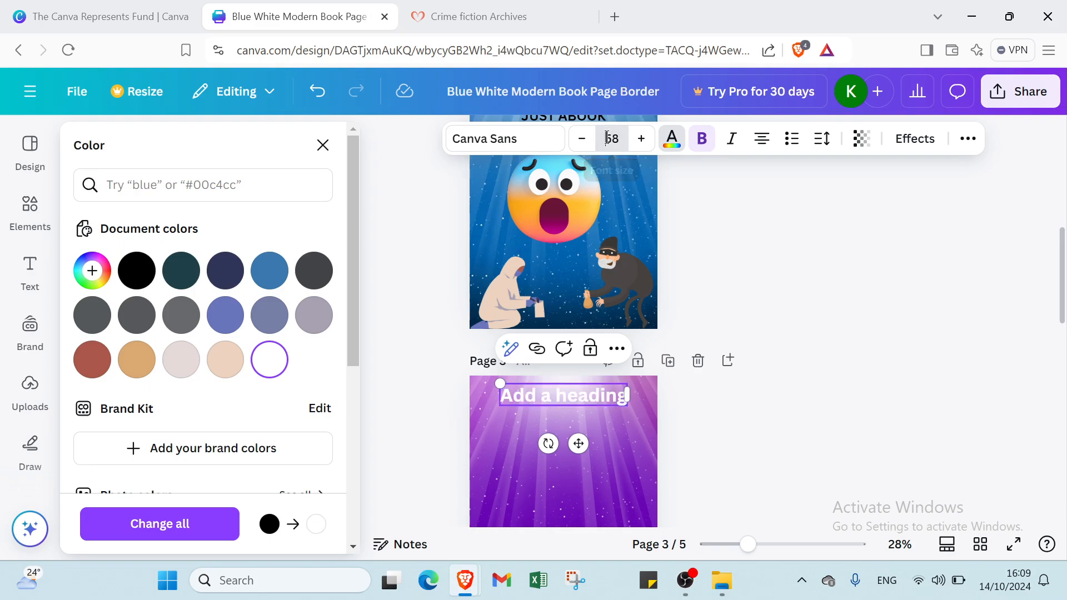
{"action": "left_click", "coordinate": [756, 290]}
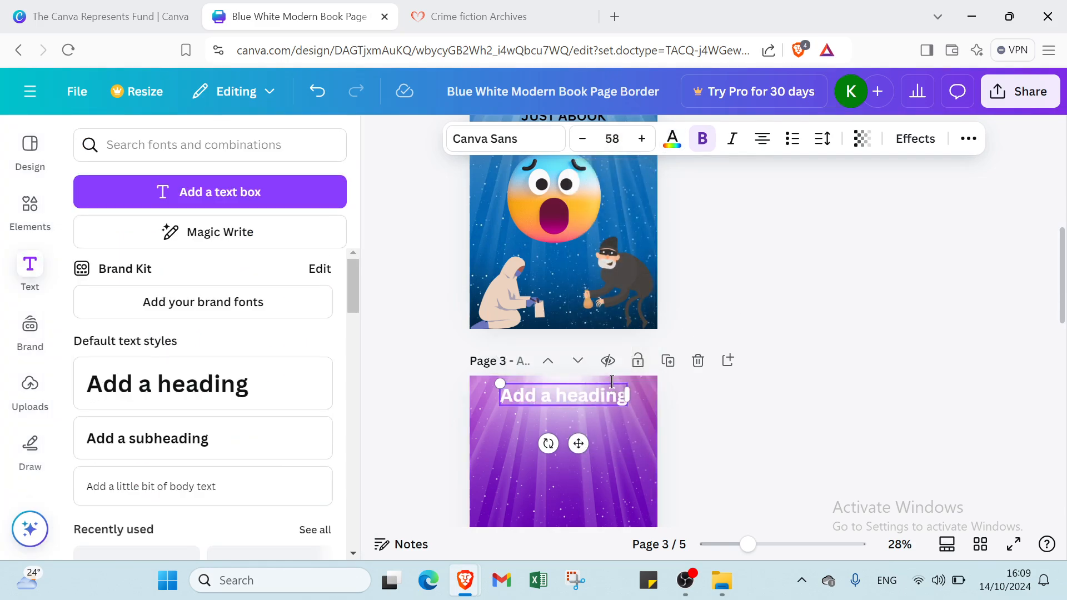
- Change the page 3 heading's wording to 'LETS GET STARTED'
{"action": "left_click", "coordinate": [614, 425]}
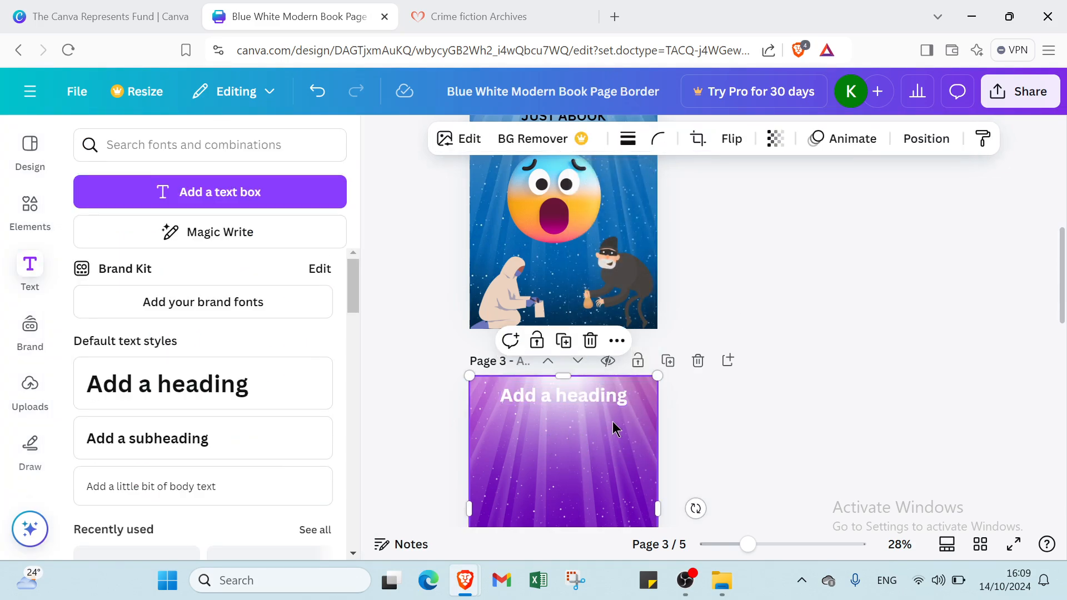
{"action": "double_click", "coordinate": [610, 394]}
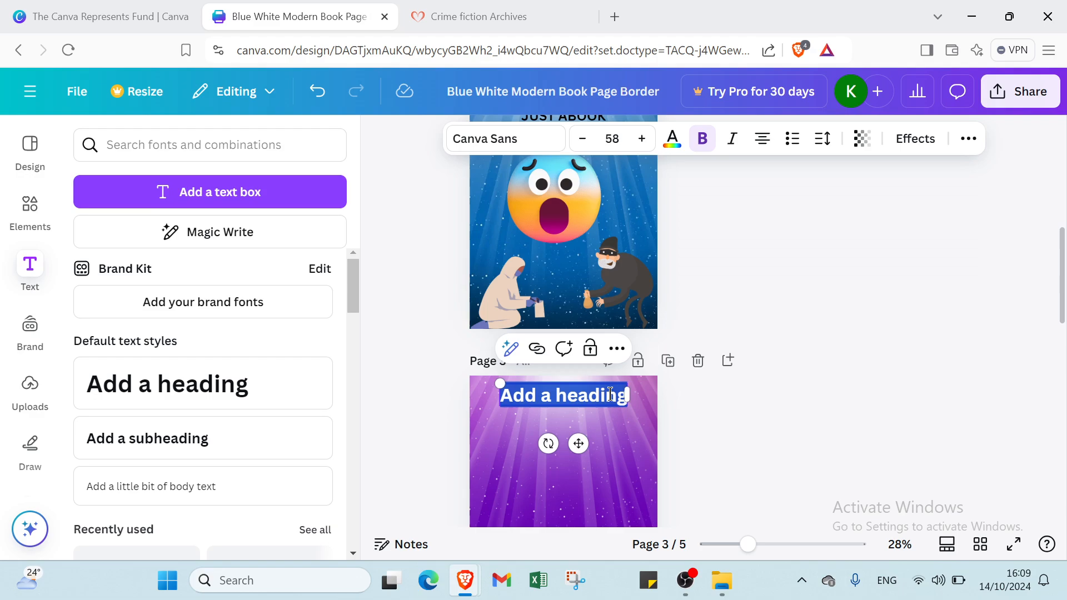
{"action": "type", "text": "LETS GE"}
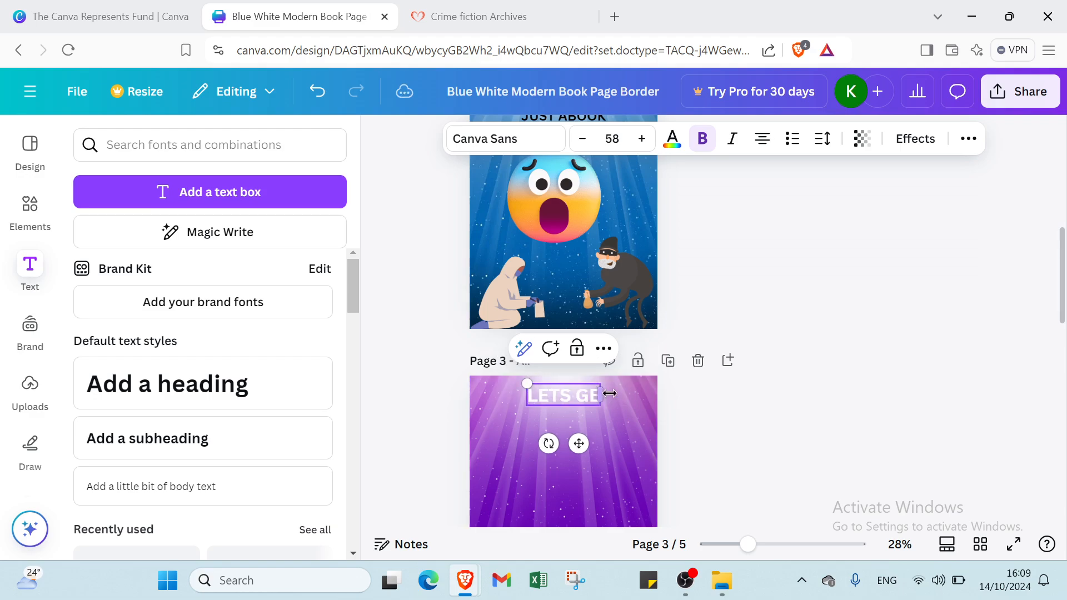
{"action": "type", "text": "T STARTE"}
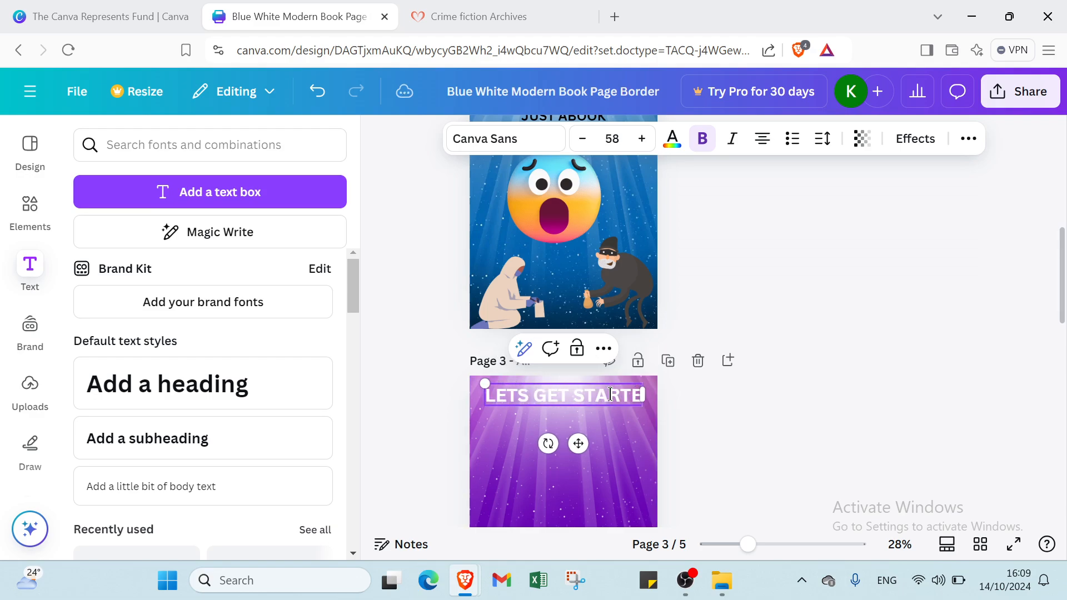
{"action": "type", "text": "D"}
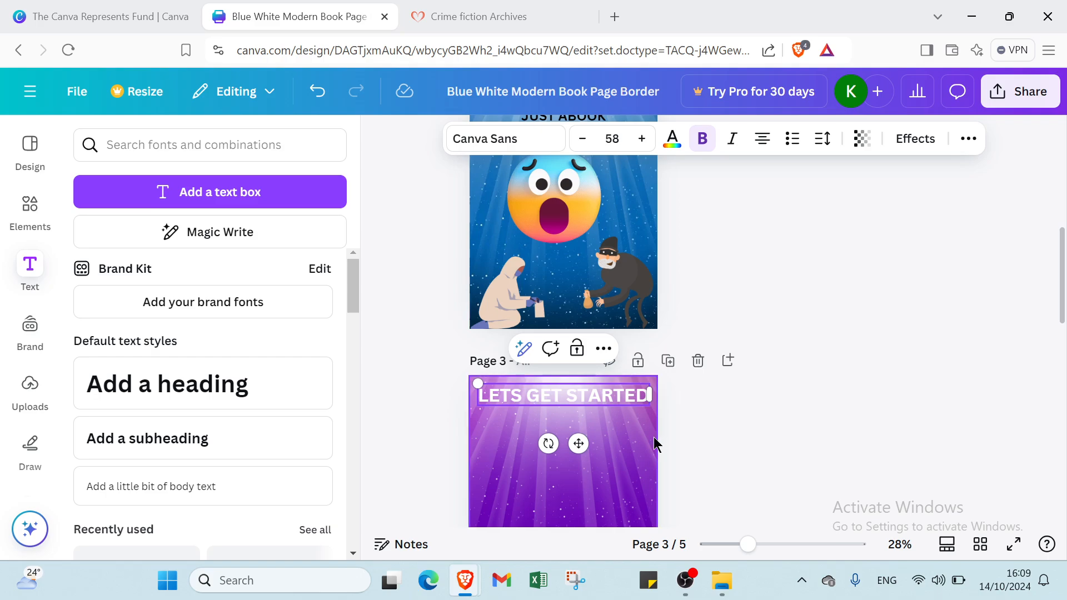
{"action": "left_click", "coordinate": [646, 447]}
- Scroll through pages 4 and 5 and back up to review the five-page design
{"action": "scroll", "coordinate": [648, 433], "scroll_direction": "down", "scroll_amount": 3}
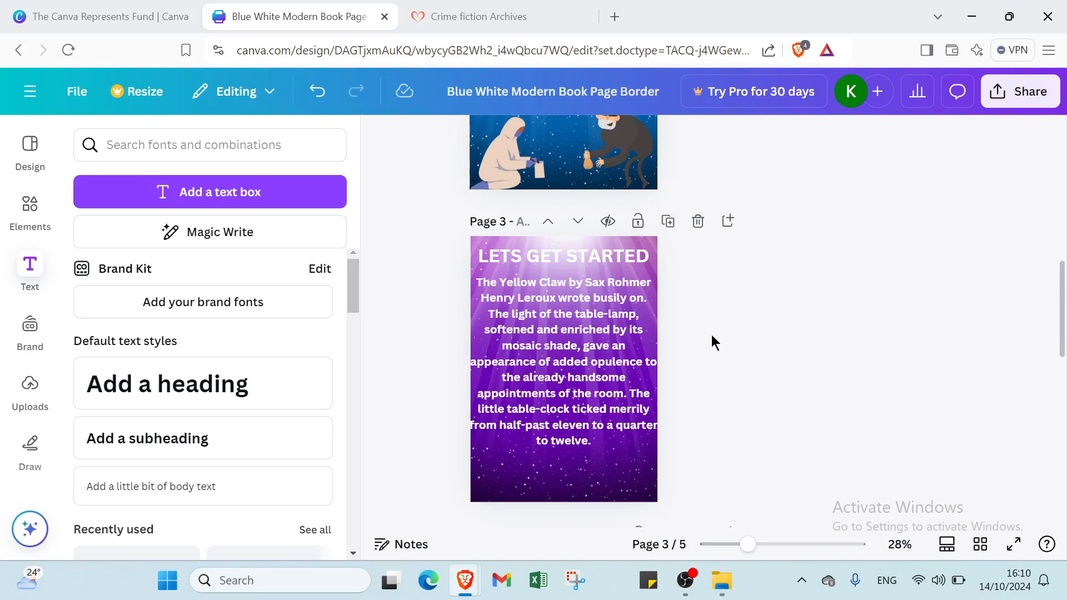
{"action": "scroll", "coordinate": [642, 293], "scroll_direction": "down", "scroll_amount": 3}
{"action": "scroll", "coordinate": [641, 230], "scroll_direction": "down", "scroll_amount": 7}
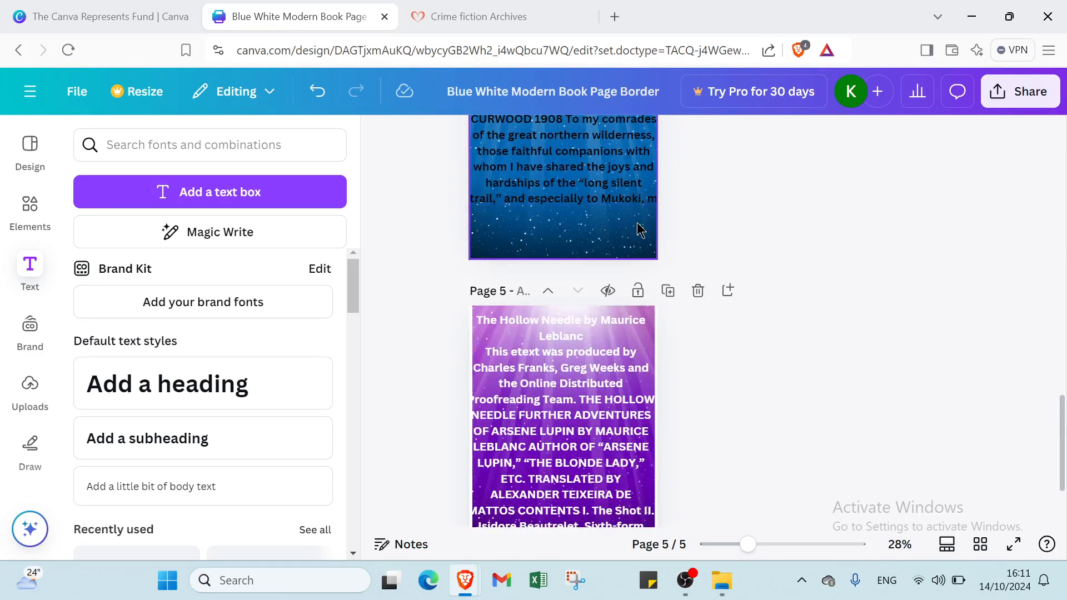
{"action": "scroll", "coordinate": [638, 267], "scroll_direction": "down", "scroll_amount": 2}
{"action": "scroll", "coordinate": [640, 295], "scroll_direction": "up", "scroll_amount": 11}
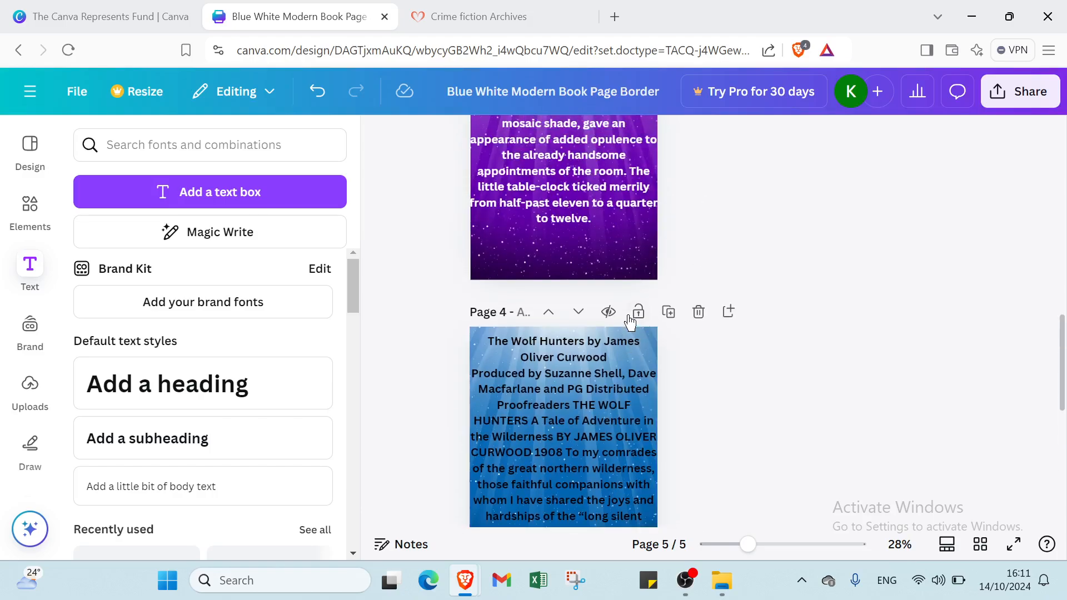
{"action": "scroll", "coordinate": [689, 386], "scroll_direction": "up", "scroll_amount": 12}
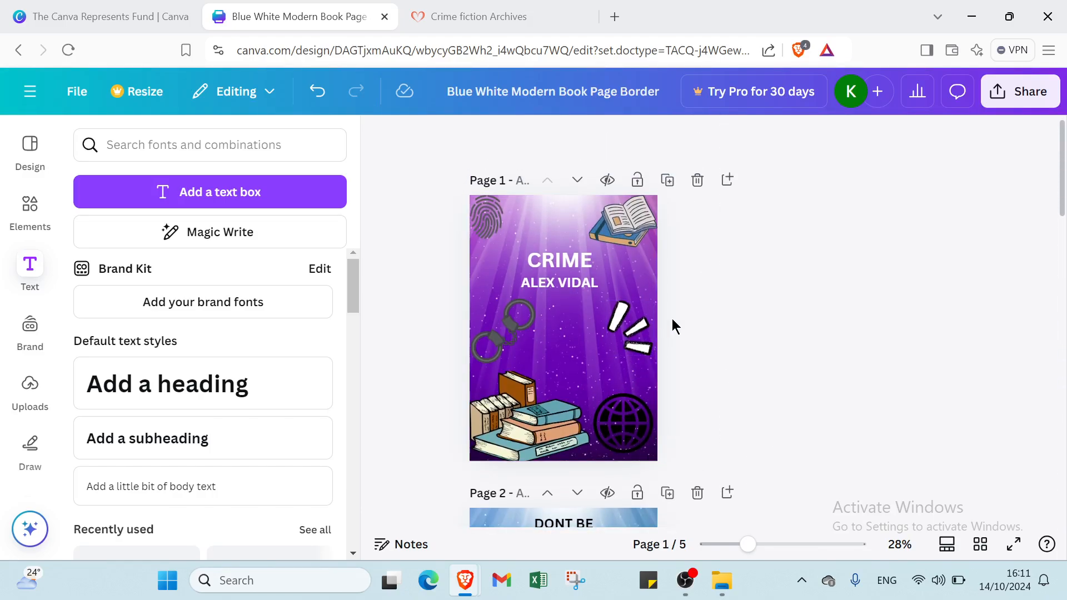
- Send all five pages of the design to Simplebooklet Flip from the Share menu
{"action": "left_click", "coordinate": [380, 136]}
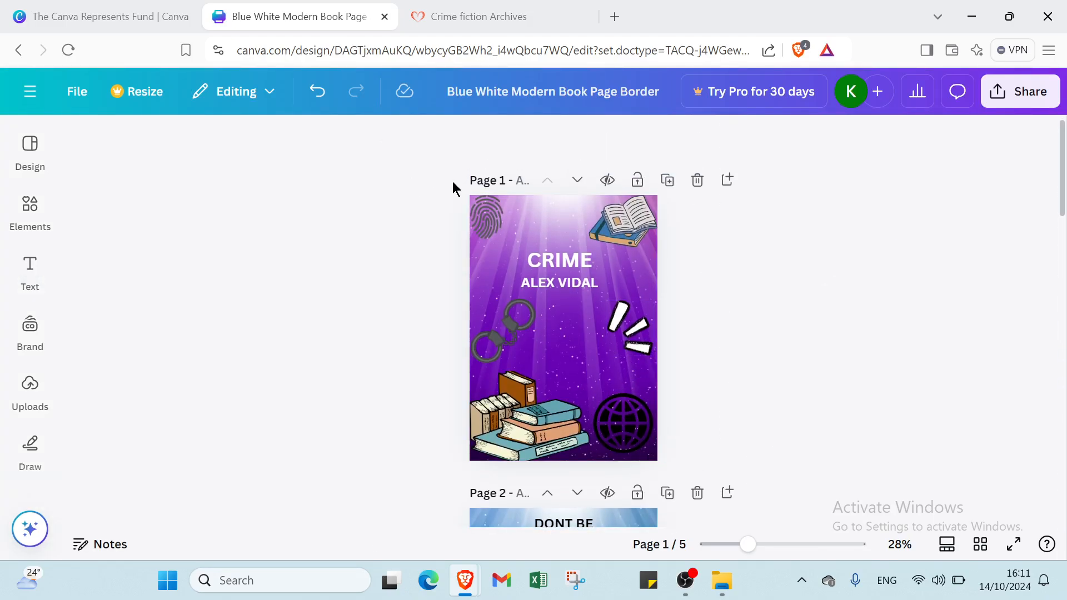
{"action": "left_click", "coordinate": [1020, 93]}
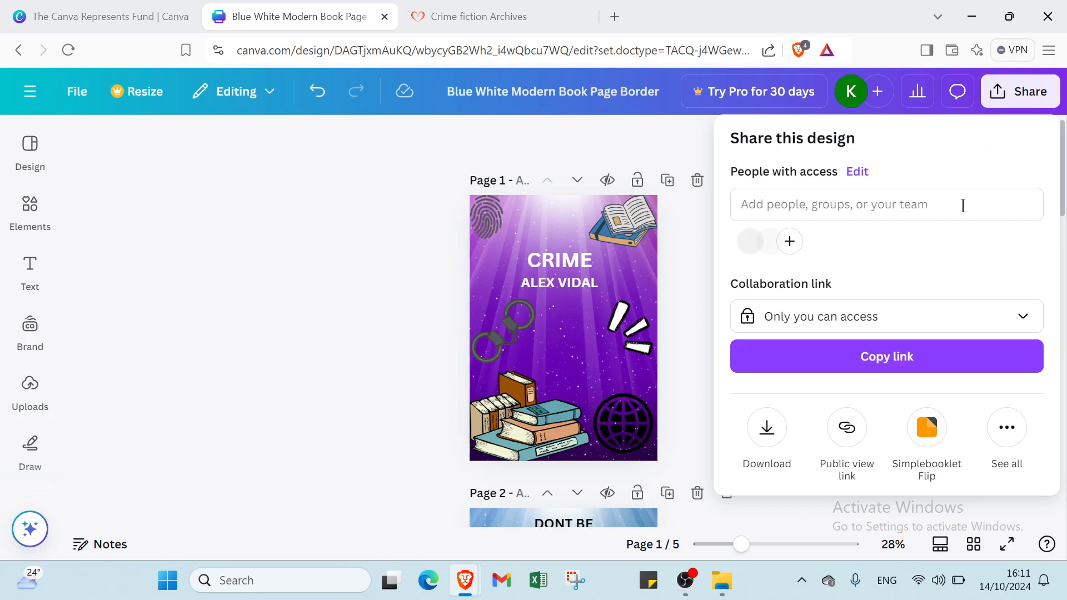
{"action": "left_click", "coordinate": [1007, 443]}
{"action": "scroll", "coordinate": [920, 365], "scroll_direction": "down", "scroll_amount": 8}
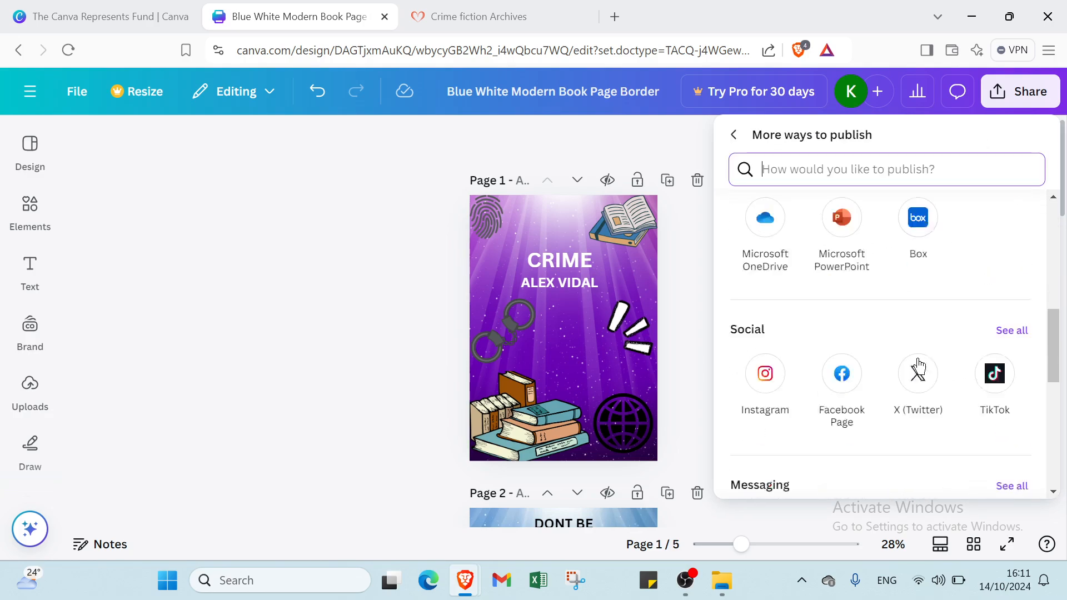
{"action": "scroll", "coordinate": [867, 378], "scroll_direction": "down", "scroll_amount": 6}
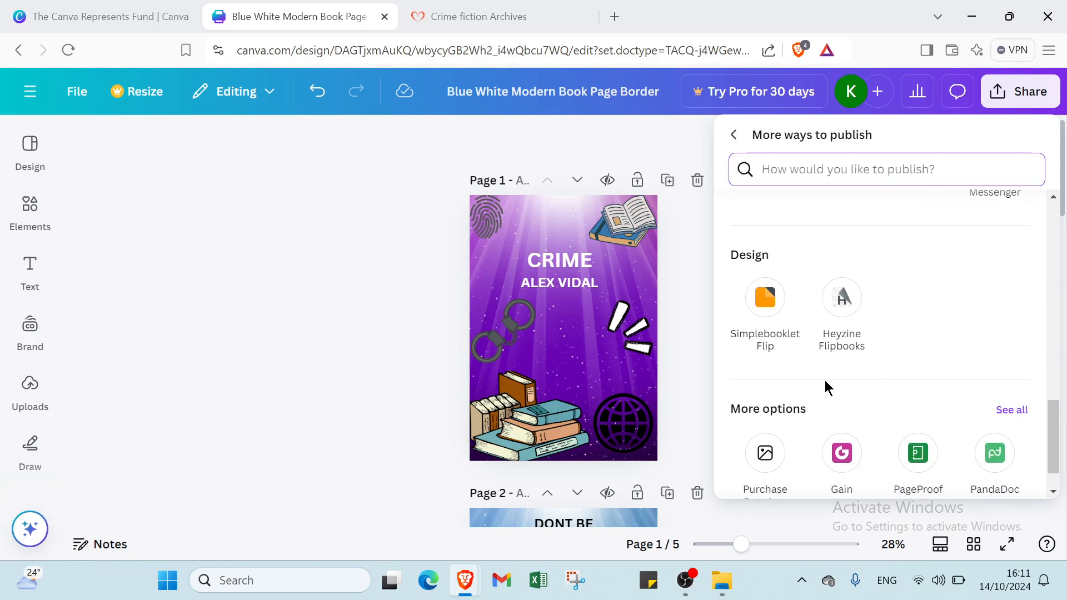
{"action": "left_click", "coordinate": [760, 300]}
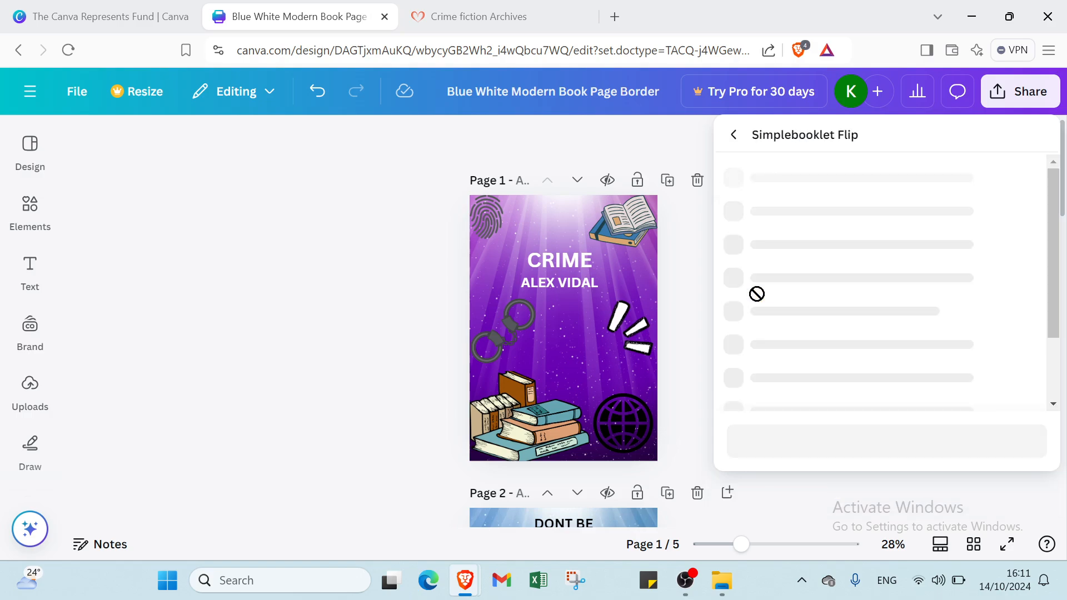
{"action": "left_click", "coordinate": [869, 297]}
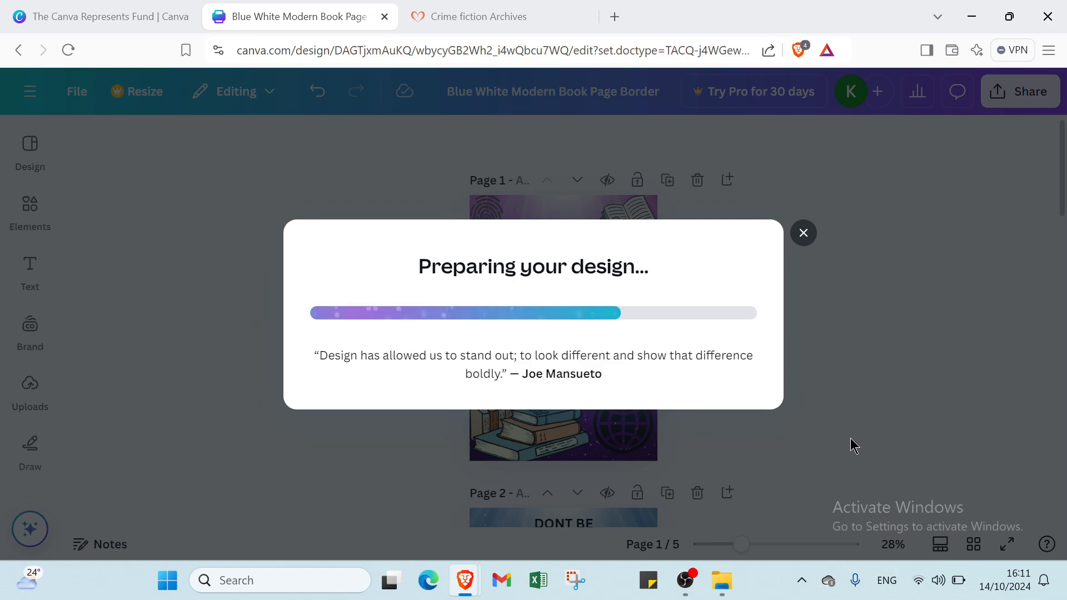
- Replace the existing Simplebooklet with the crime design and flip through its preview spreads
{"action": "left_click", "coordinate": [555, 386]}
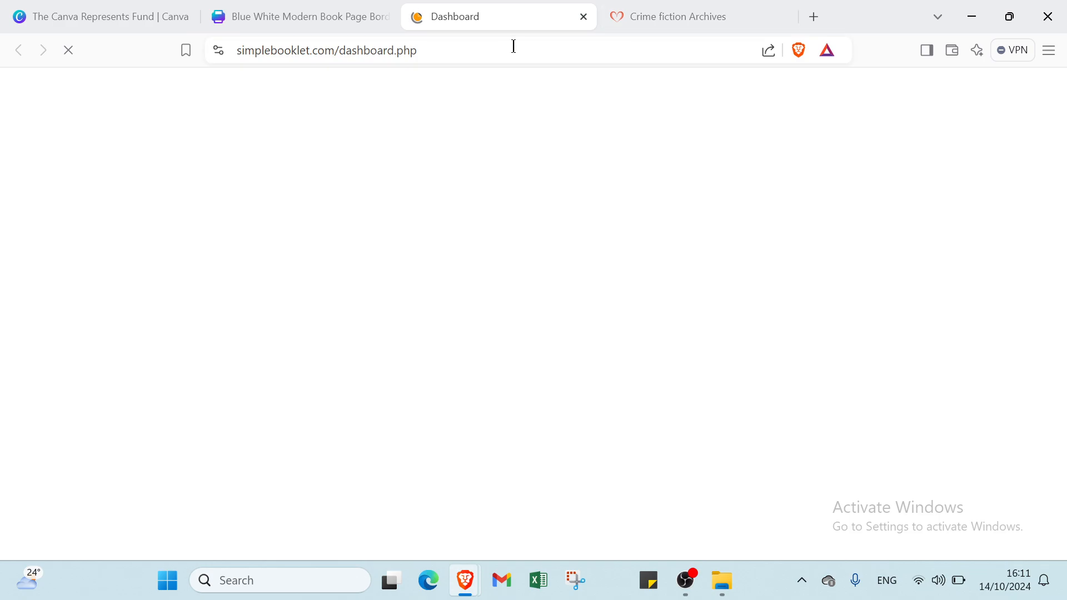
{"action": "left_click", "coordinate": [783, 18]}
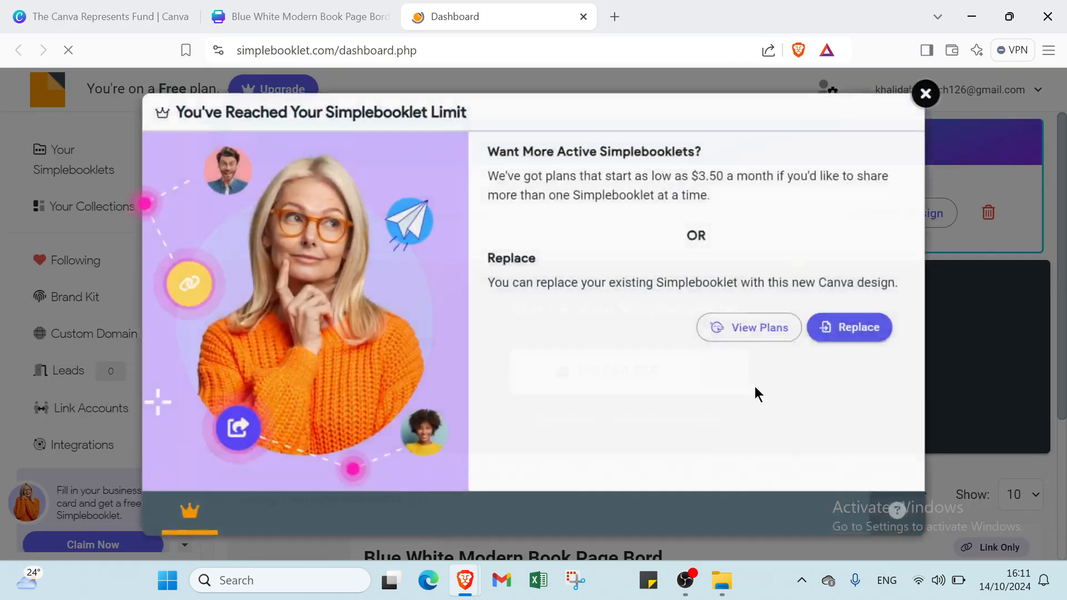
{"action": "left_click", "coordinate": [869, 333]}
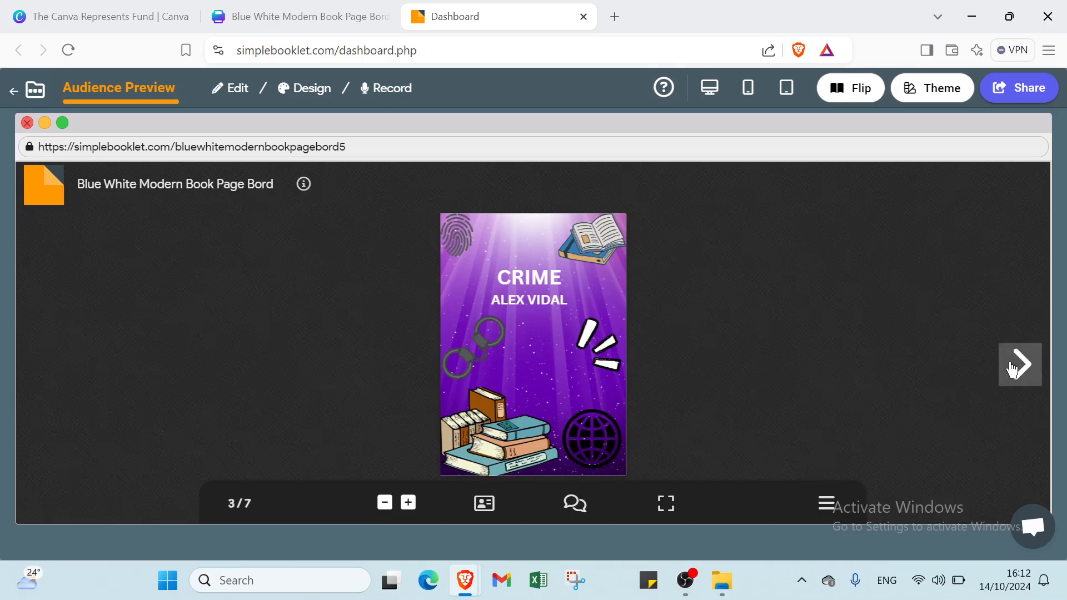
{"action": "left_click", "coordinate": [1013, 369]}
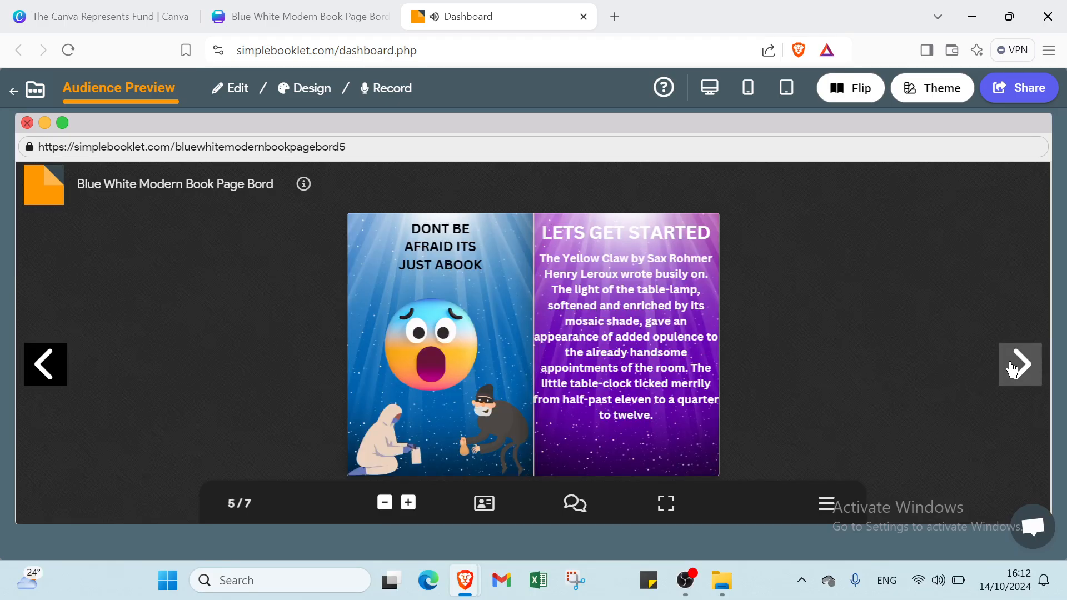
{"action": "left_click", "coordinate": [1013, 368]}
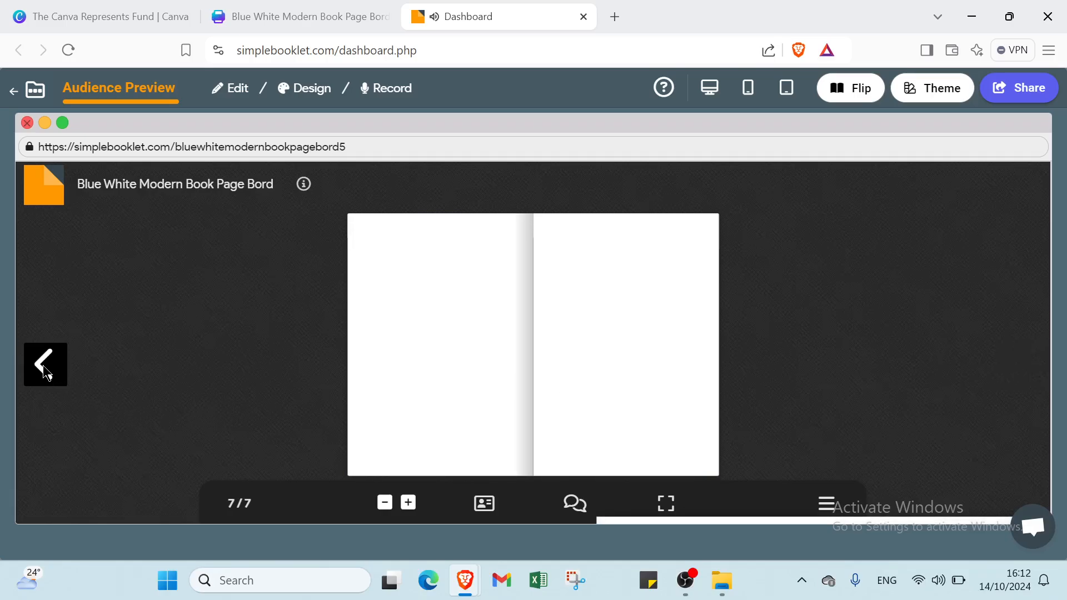
{"action": "left_click", "coordinate": [15, 93]}
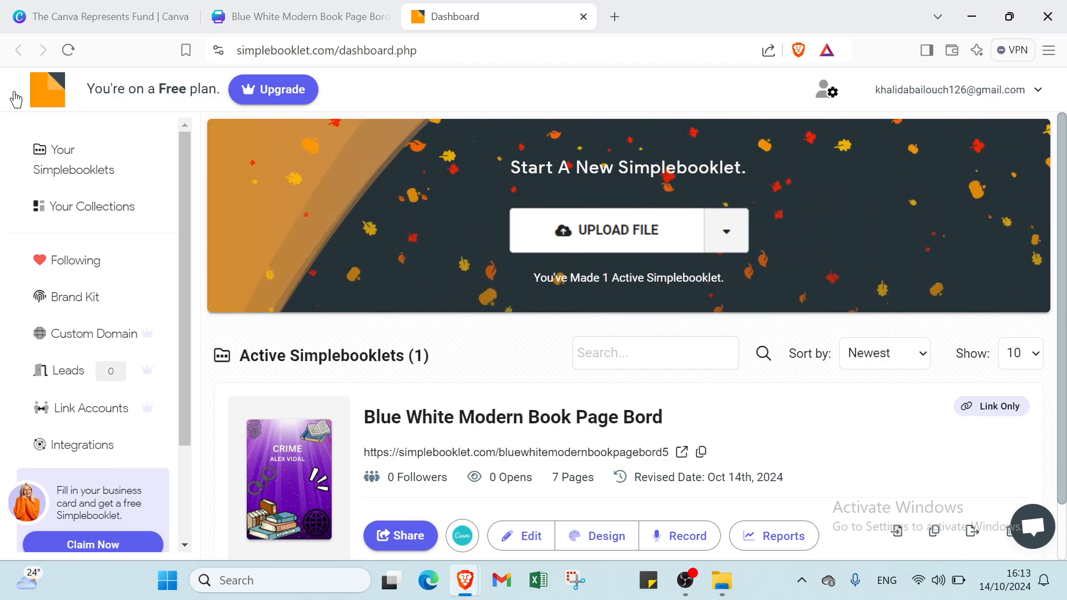
- Close the Simplebooklet dashboard and return to the Canva Represents Fund page
{"action": "left_click", "coordinate": [584, 17]}
{"action": "left_click", "coordinate": [805, 163]}
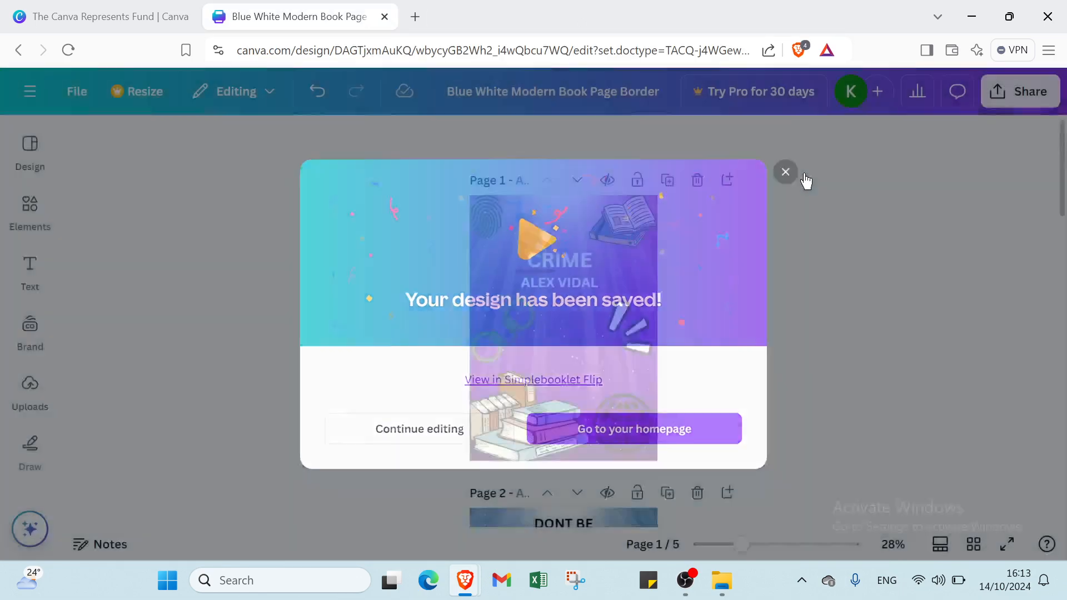
{"action": "left_click", "coordinate": [30, 91]}
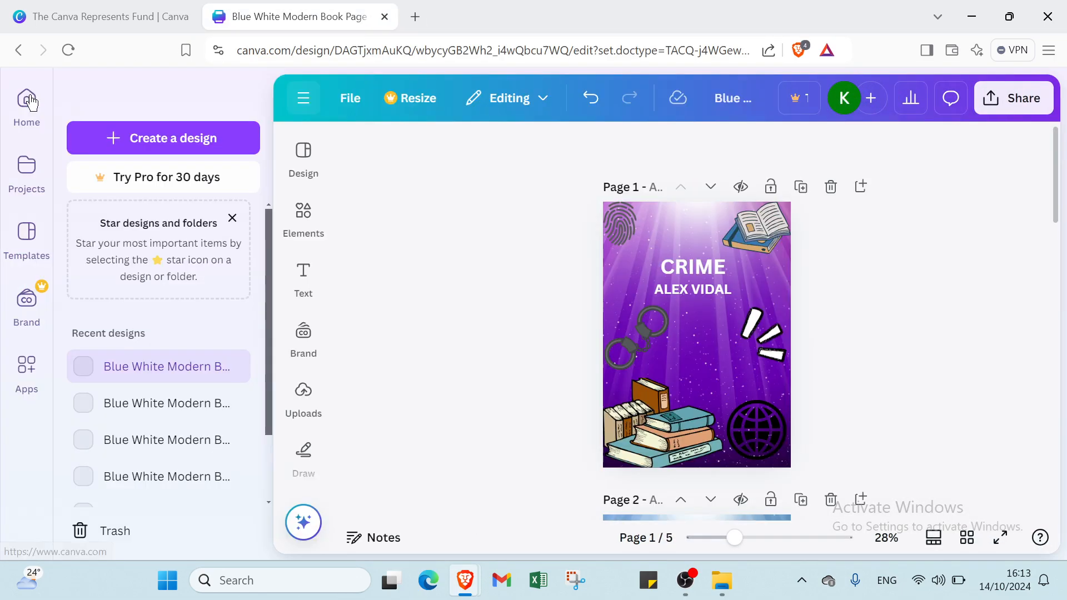
{"action": "left_click", "coordinate": [38, 108]}
{"action": "left_click", "coordinate": [104, 16]}
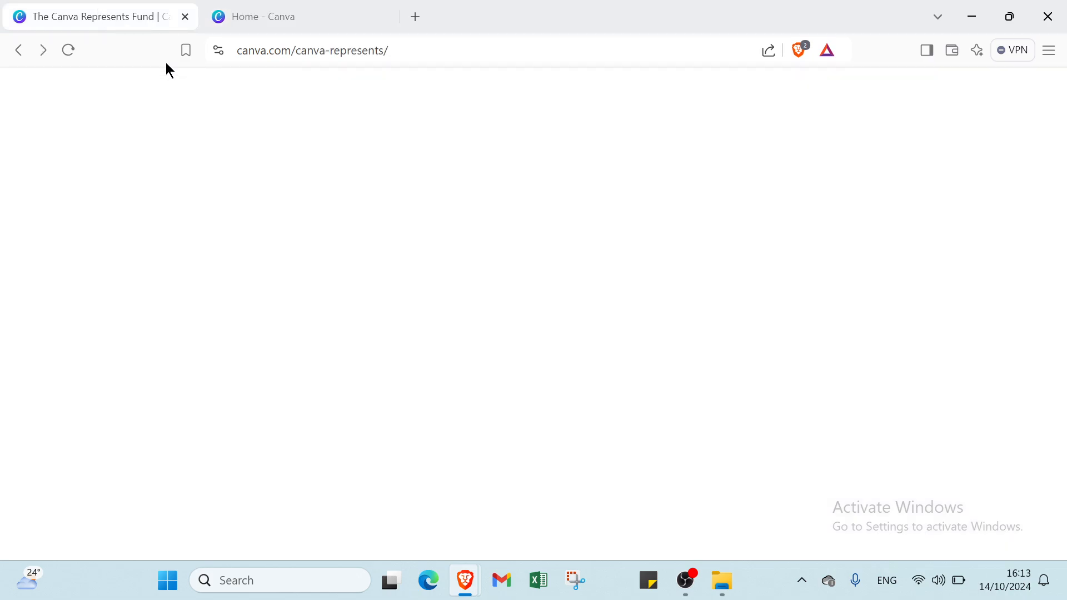